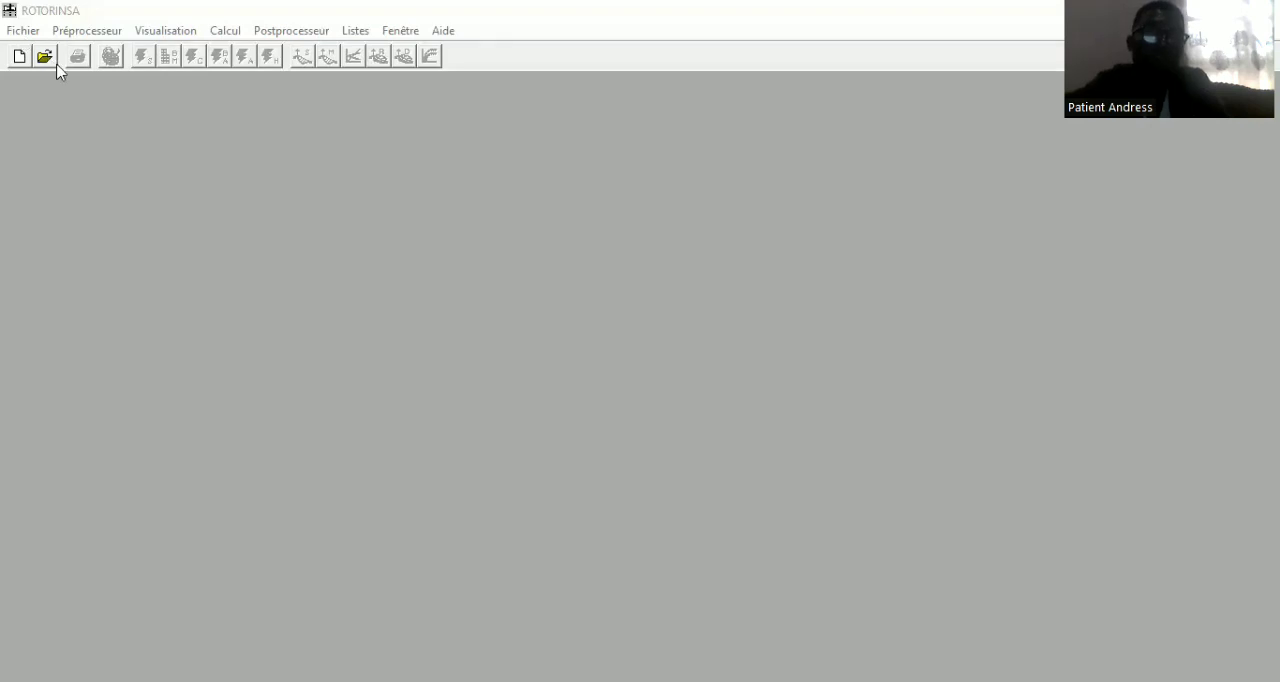
Start a new project without an existing input file and name its project file POMPE CENTRIFUGE
{"action": "left_click", "coordinate": [24, 32]}
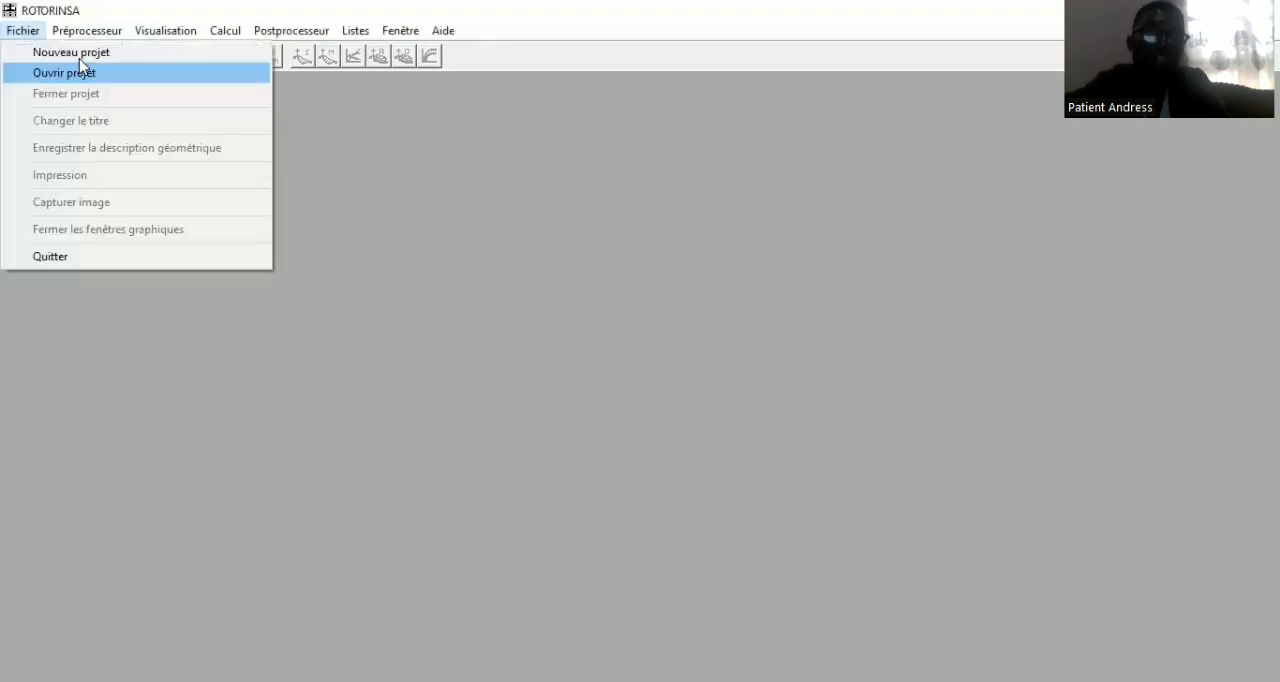
{"action": "left_click", "coordinate": [80, 55]}
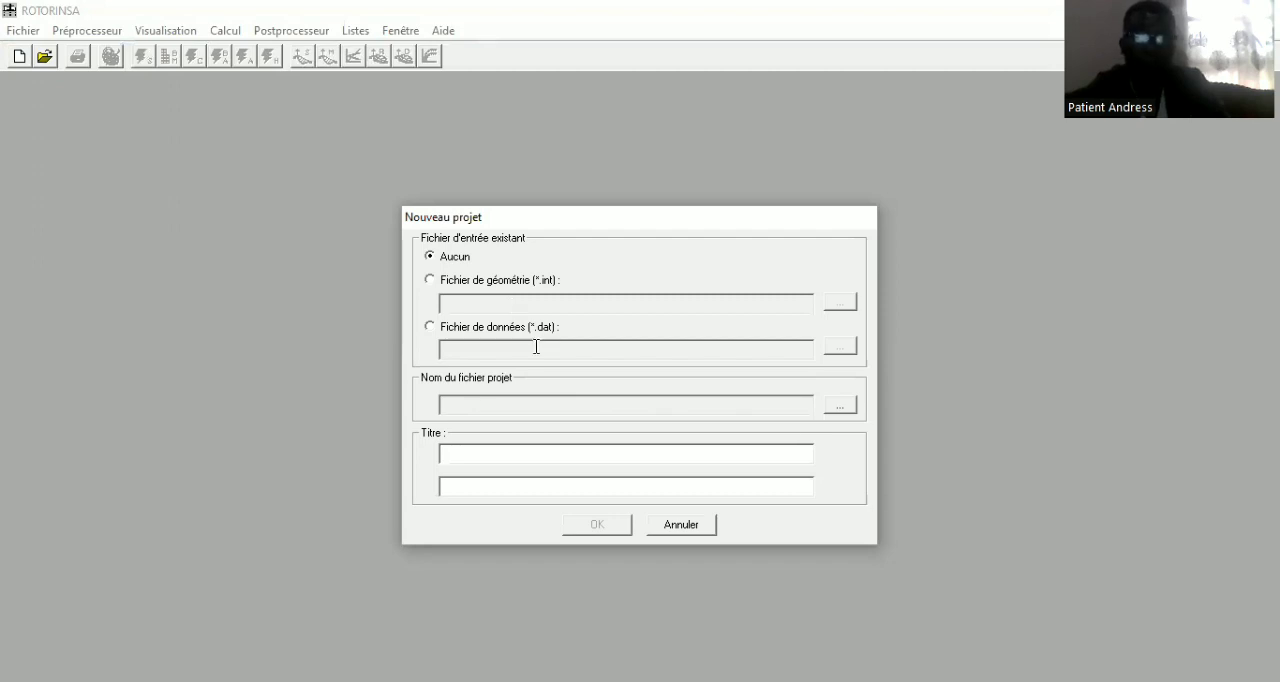
{"action": "left_click", "coordinate": [844, 406]}
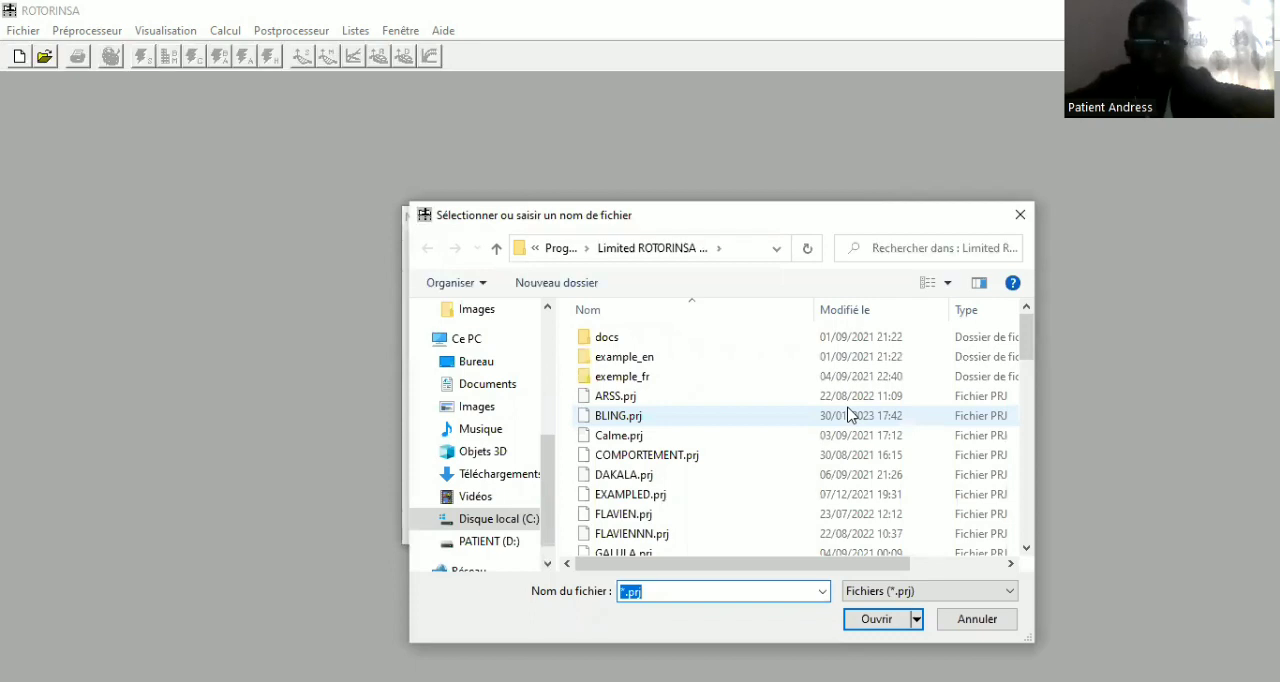
{"action": "type", "text": "po"}
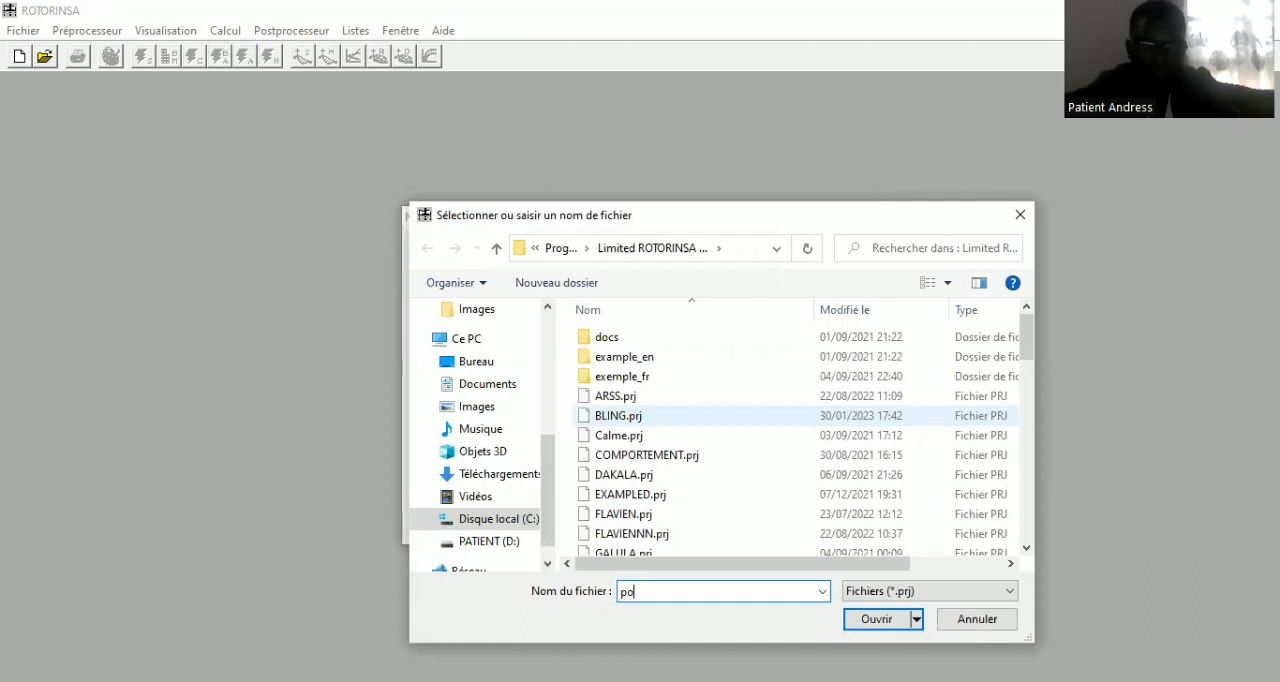
{"action": "key", "text": "BackSpace"}
{"action": "key", "text": "BackSpace"}
{"action": "type", "text": "POMPE CENTRI"}
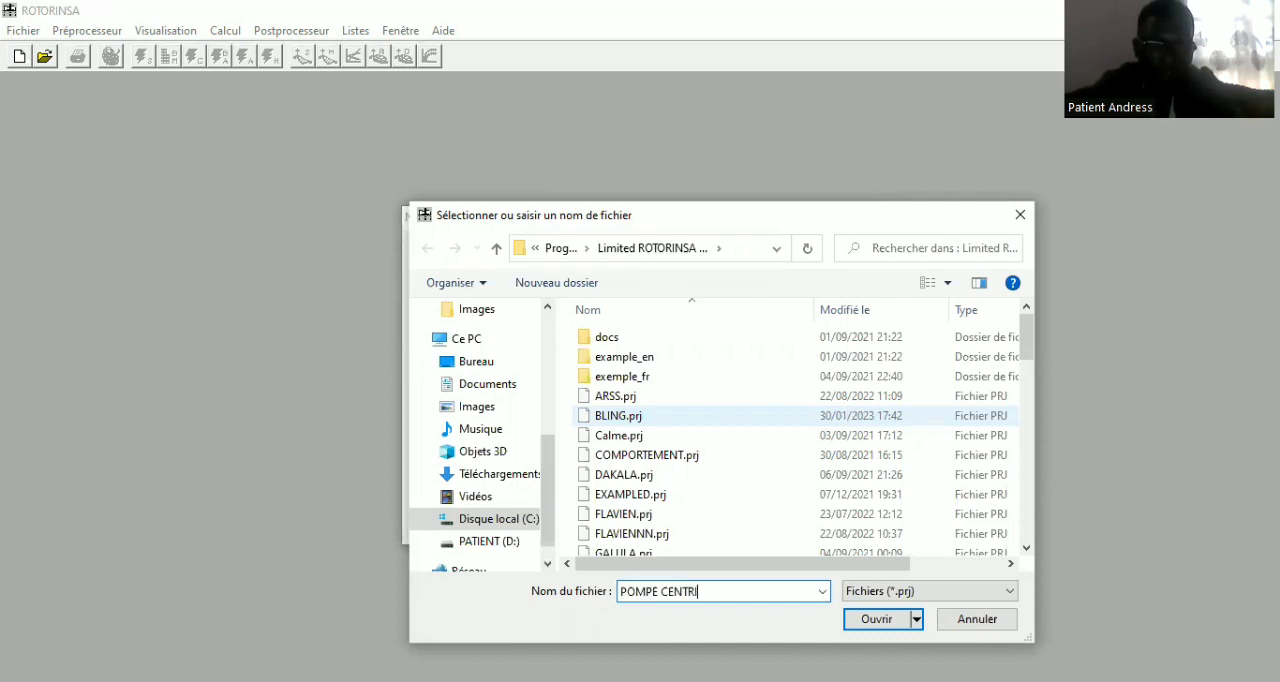
{"action": "type", "text": "FU"}
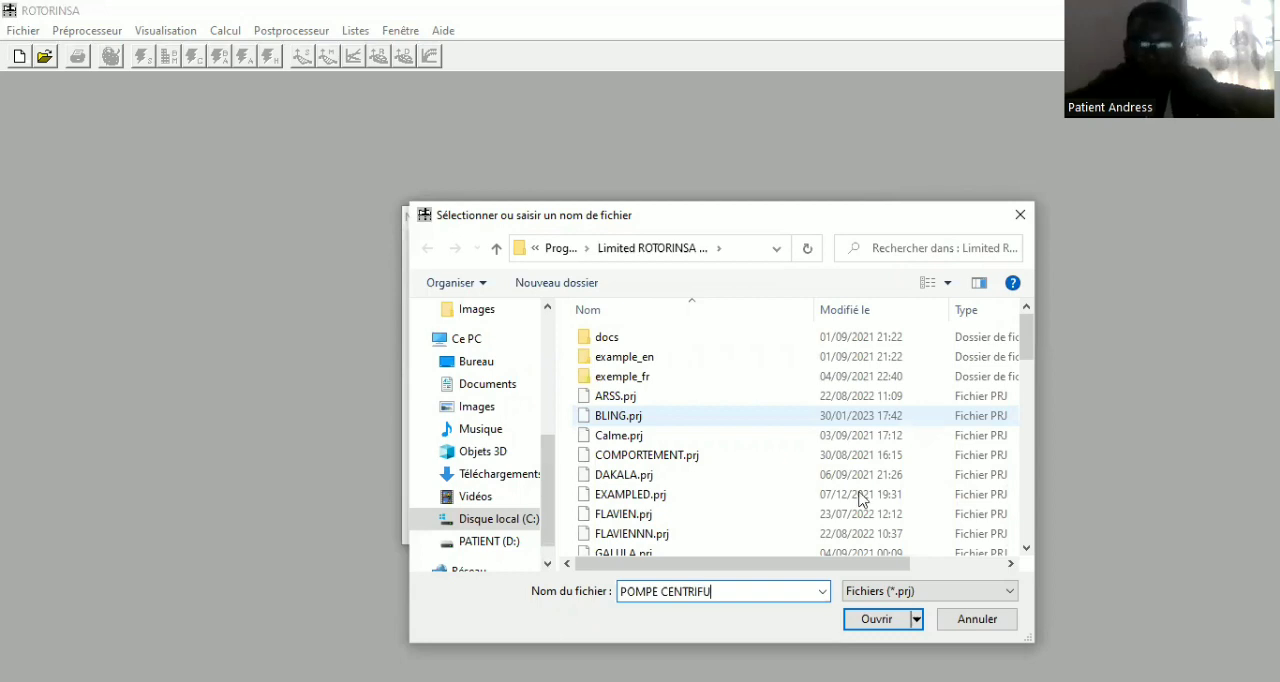
{"action": "type", "text": "GE"}
{"action": "key", "text": "Tab"}
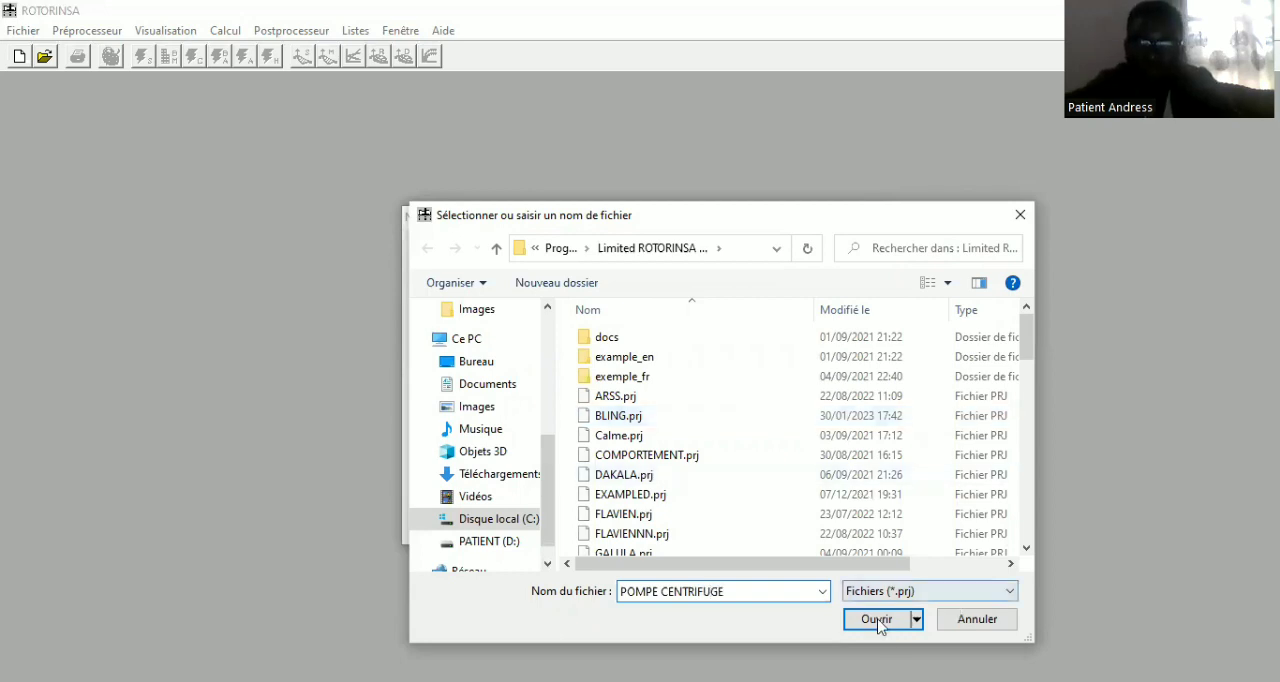
{"action": "left_click", "coordinate": [876, 620]}
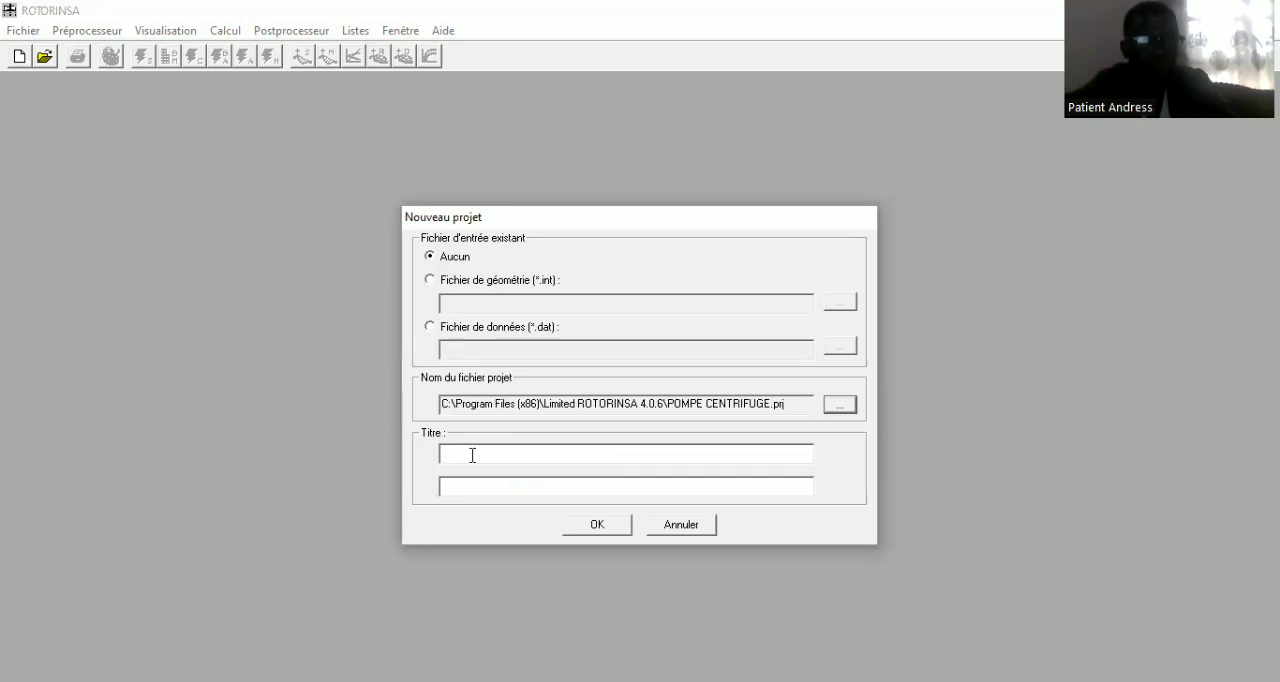
Enter ANALYSE MODALE as the first title line of the new project
{"action": "left_click", "coordinate": [470, 458]}
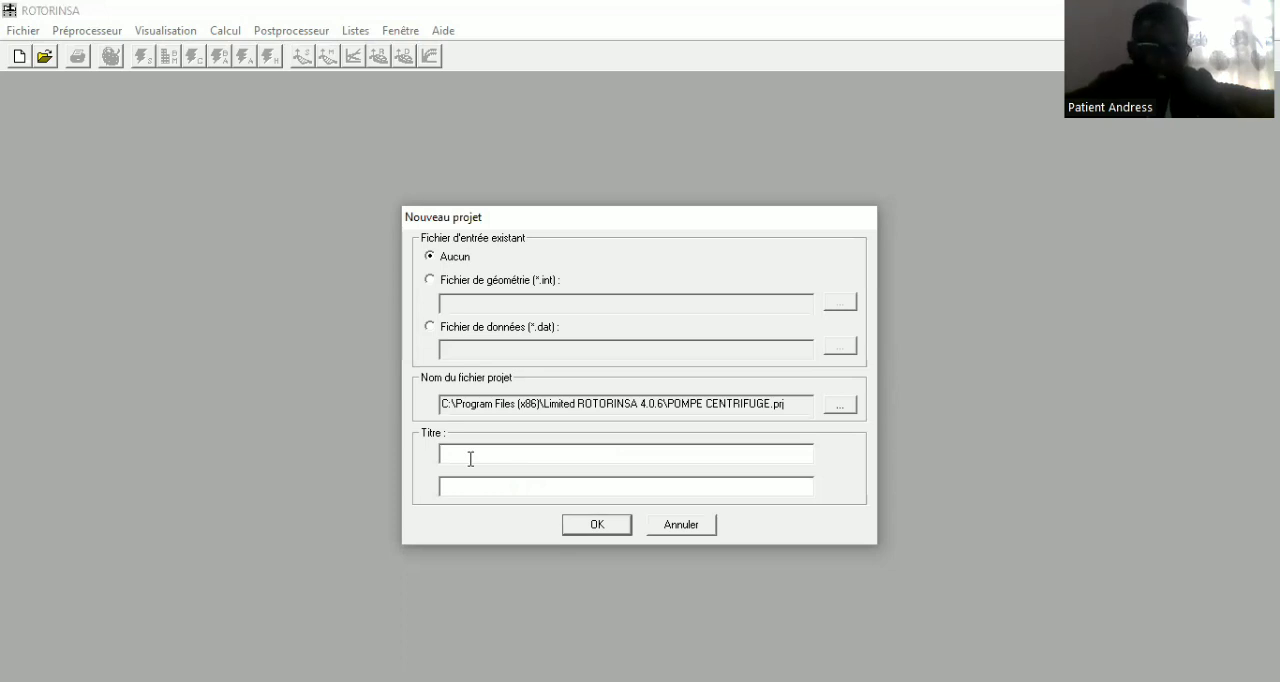
{"action": "type", "text": "A"}
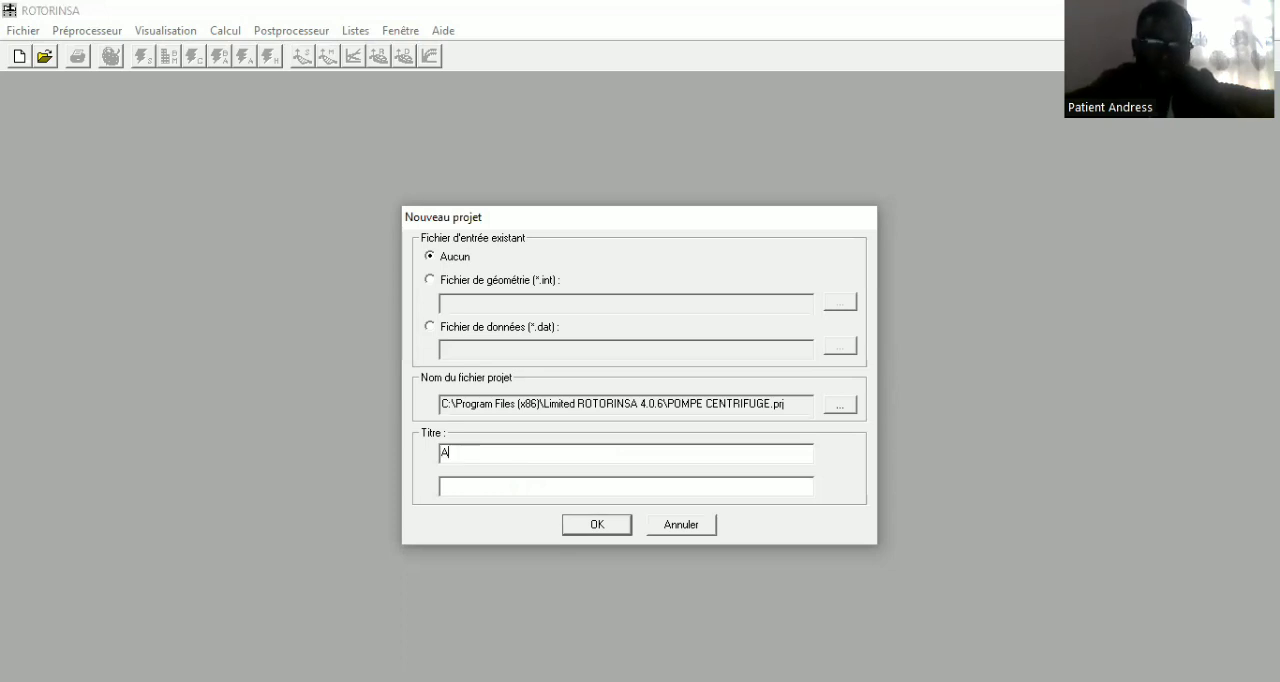
{"action": "type", "text": "N"}
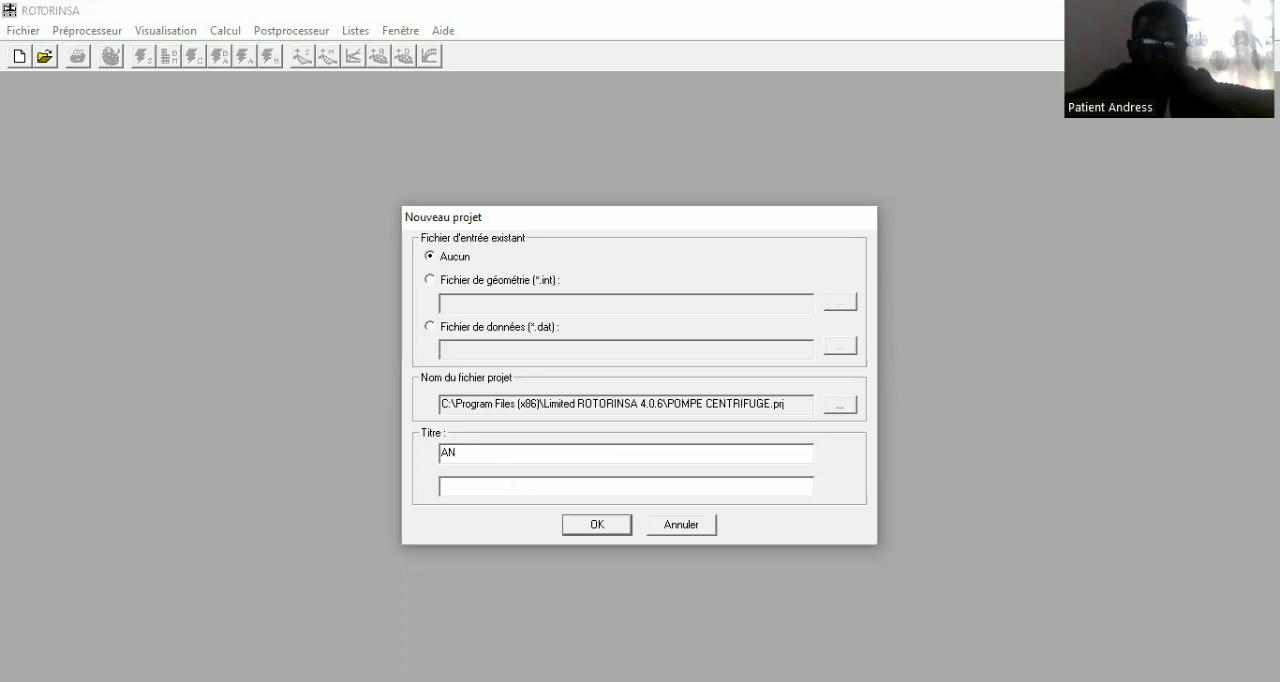
{"action": "type", "text": "ALYSE "}
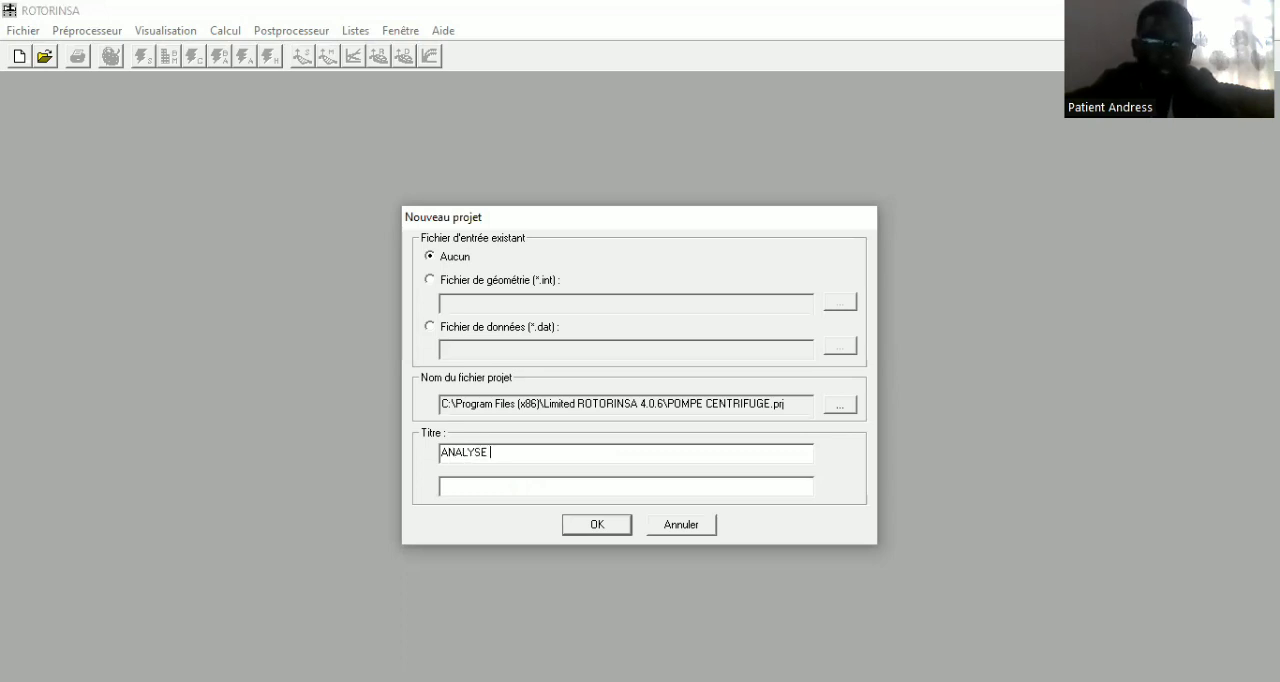
{"action": "type", "text": "M"}
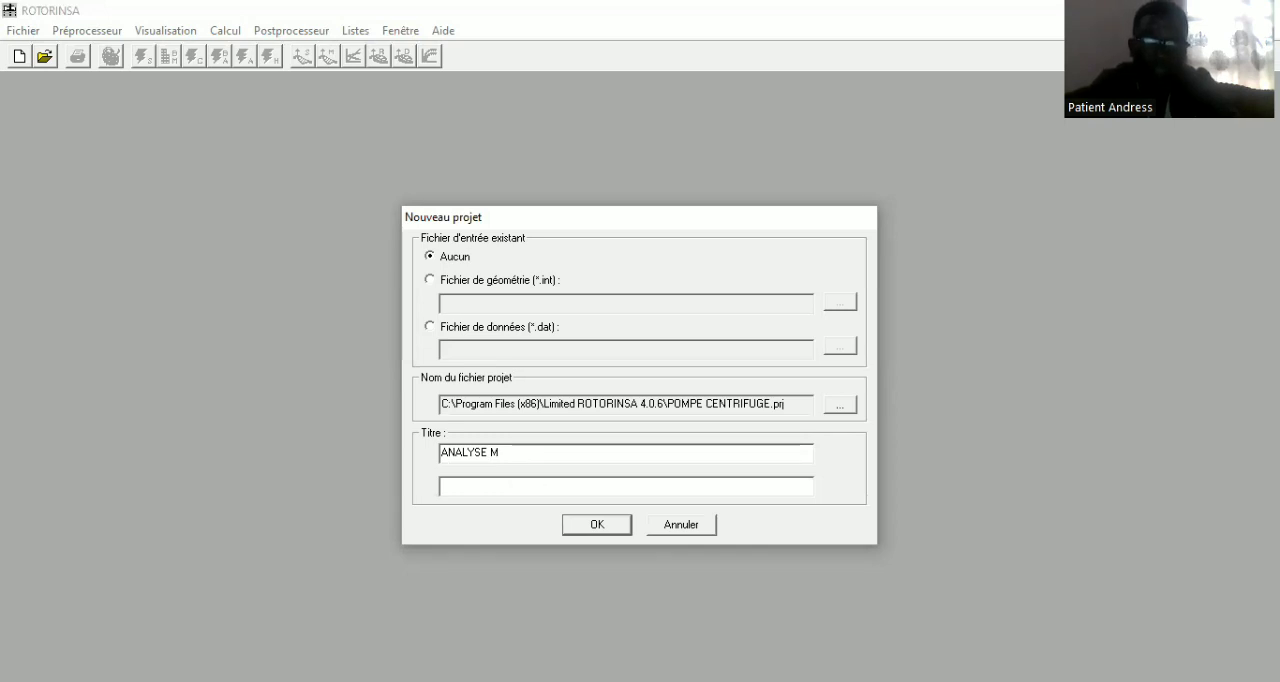
{"action": "type", "text": "ODALE"}
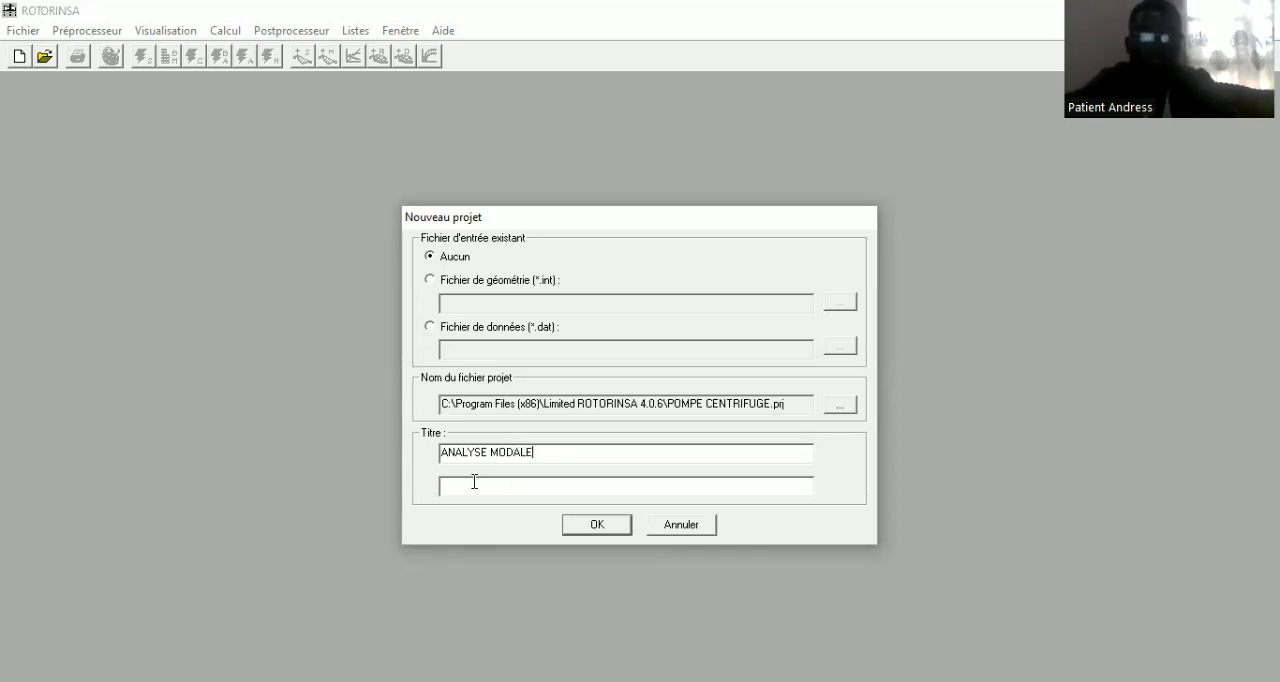
Enter MODES PROPRES as the second title line and create the project
{"action": "left_click", "coordinate": [474, 482]}
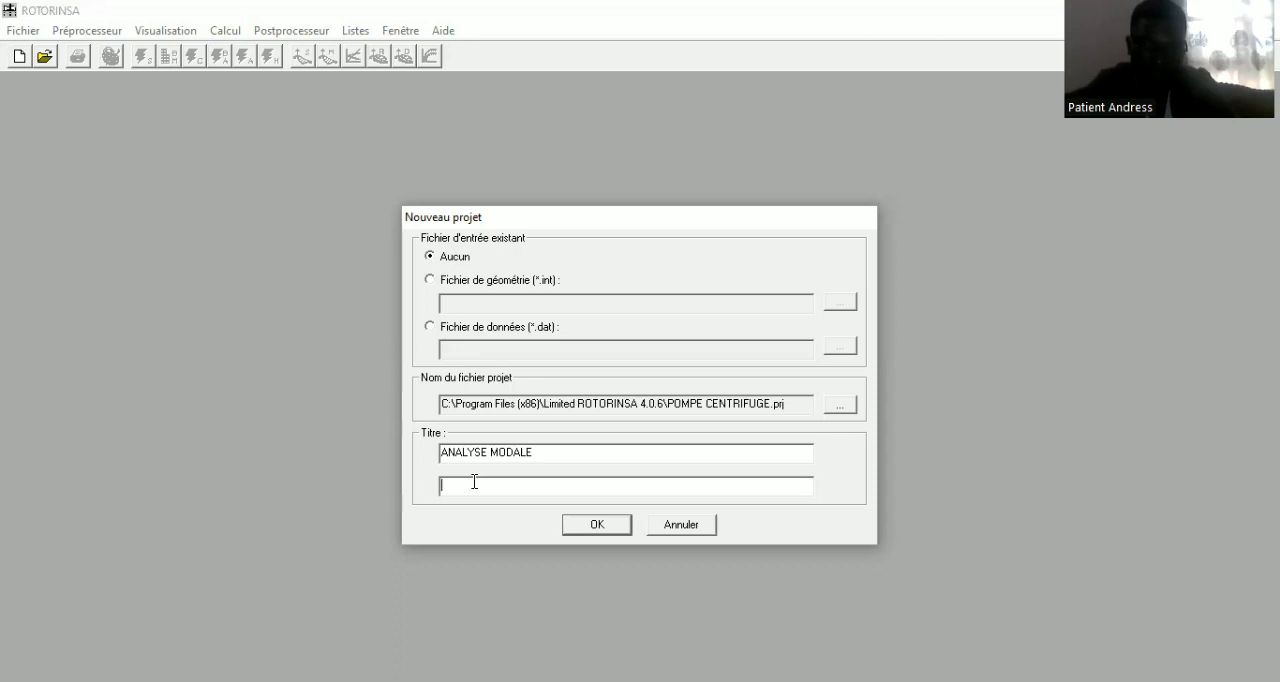
{"action": "type", "text": "MODE"}
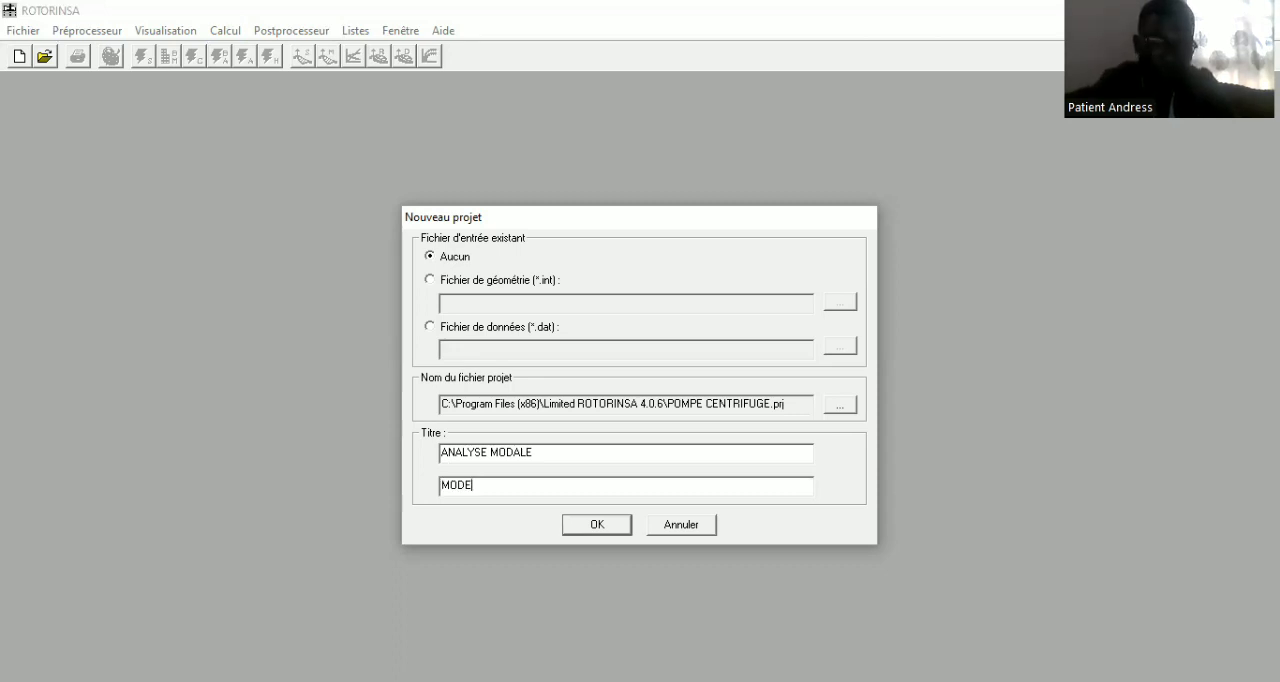
{"action": "type", "text": "S "}
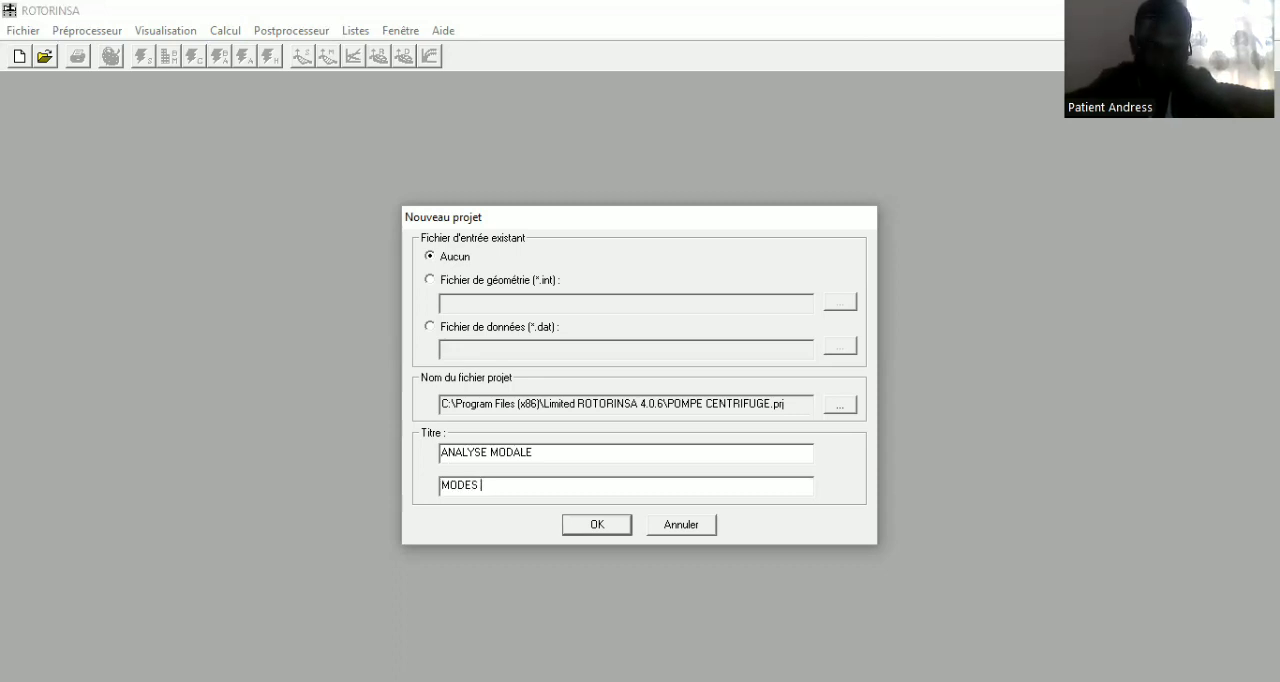
{"action": "type", "text": "PROP"}
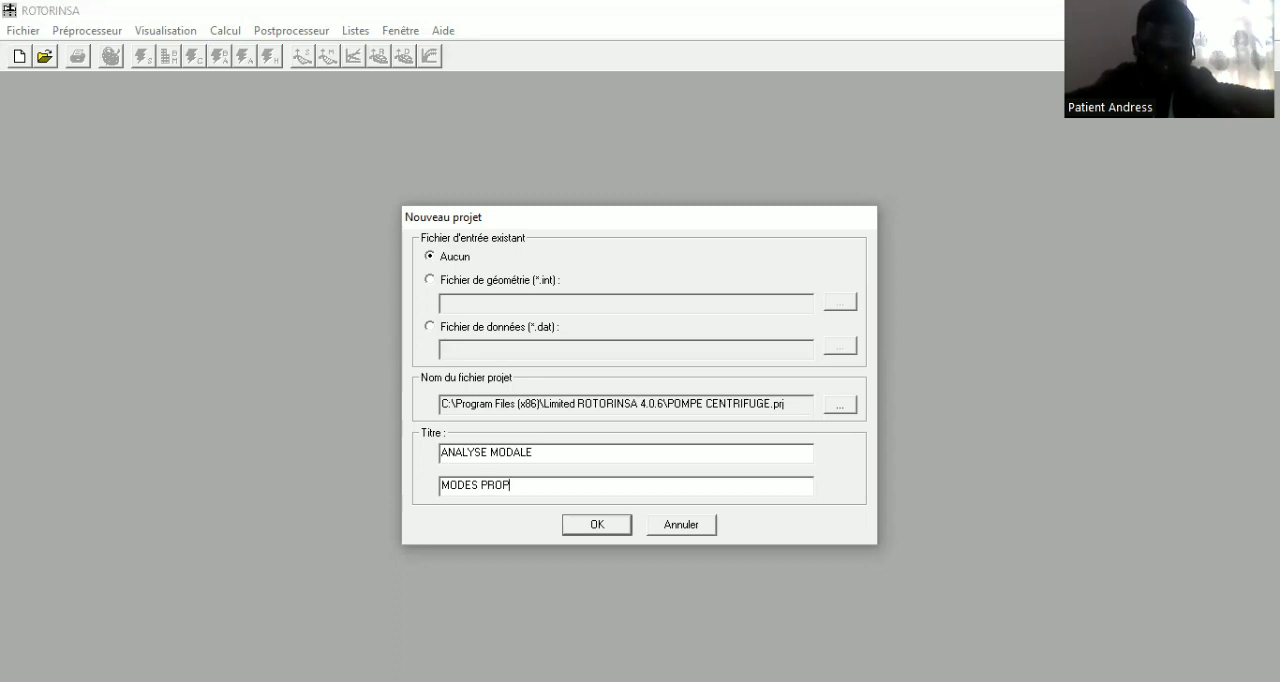
{"action": "type", "text": "RES"}
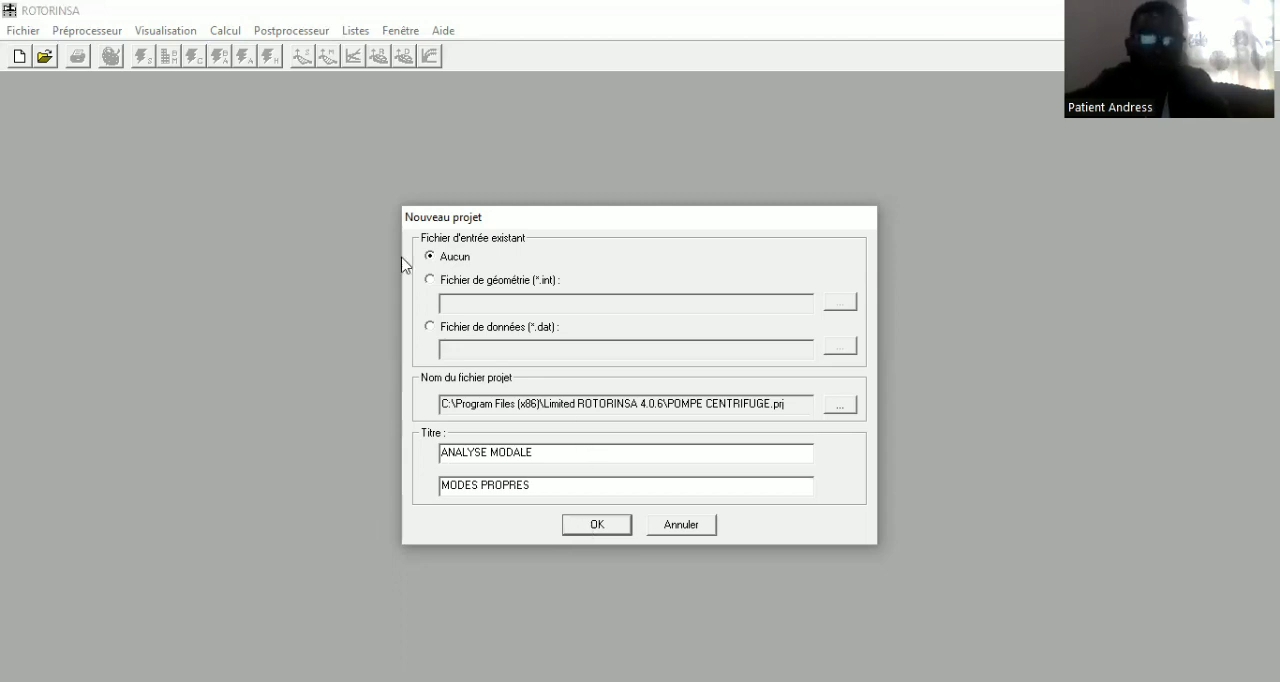
{"action": "key", "text": "Return"}
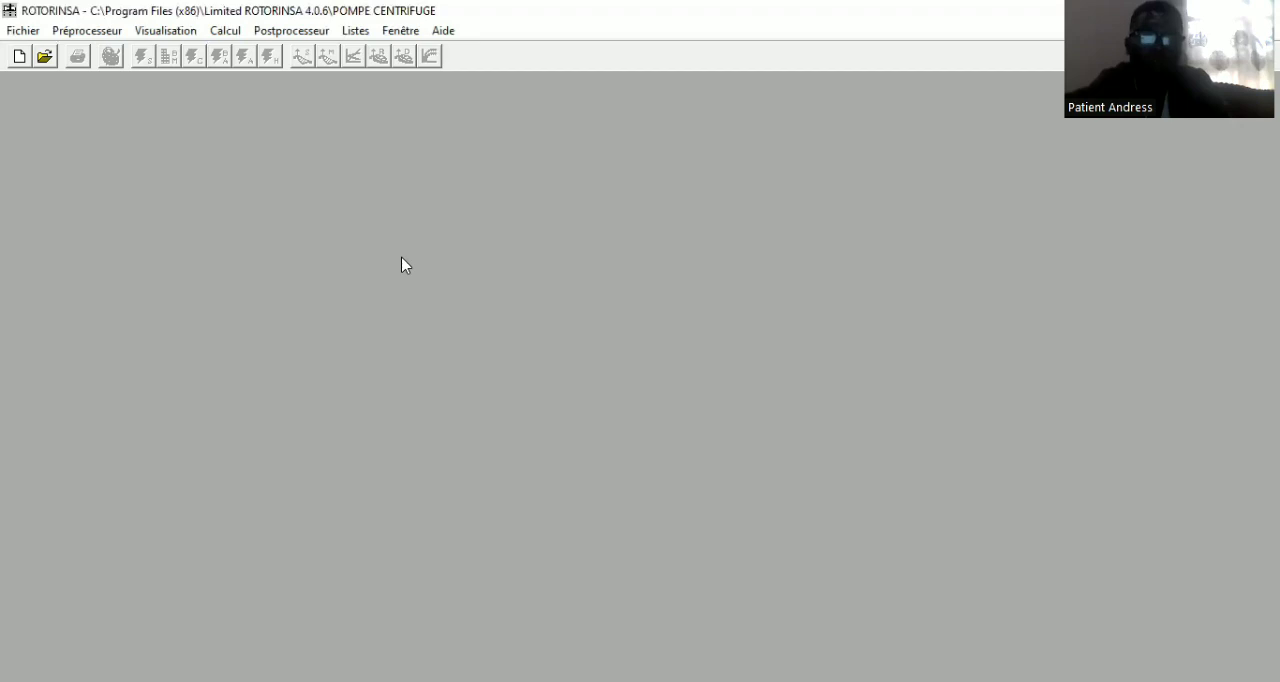
Set the Young's modulus unit to MPa in the project's general parameters and accept the settings
{"action": "left_click", "coordinate": [88, 33]}
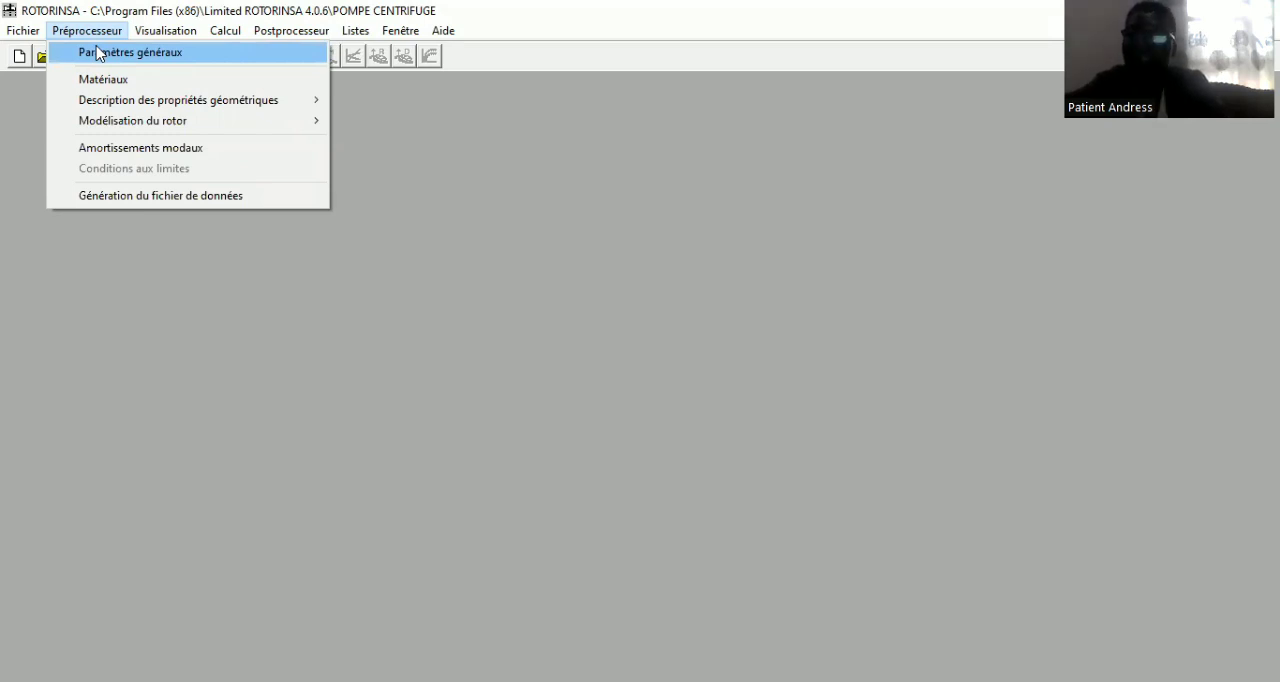
{"action": "left_click", "coordinate": [115, 50]}
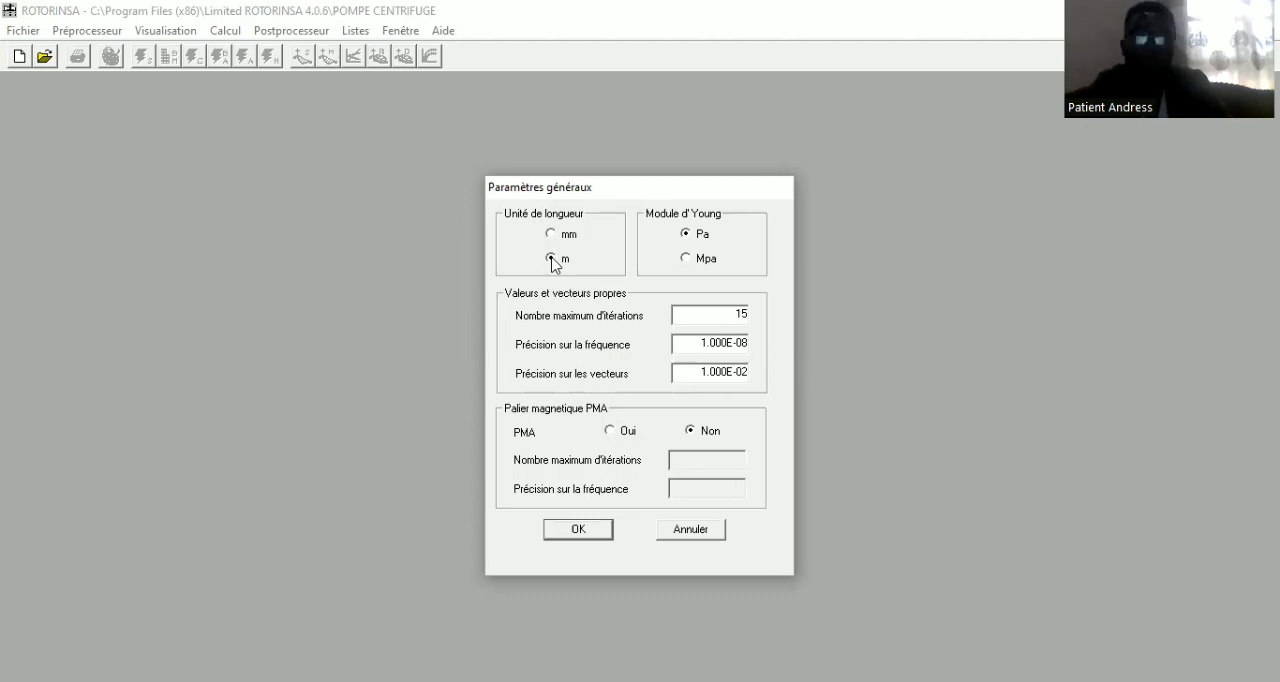
{"action": "left_click", "coordinate": [686, 260]}
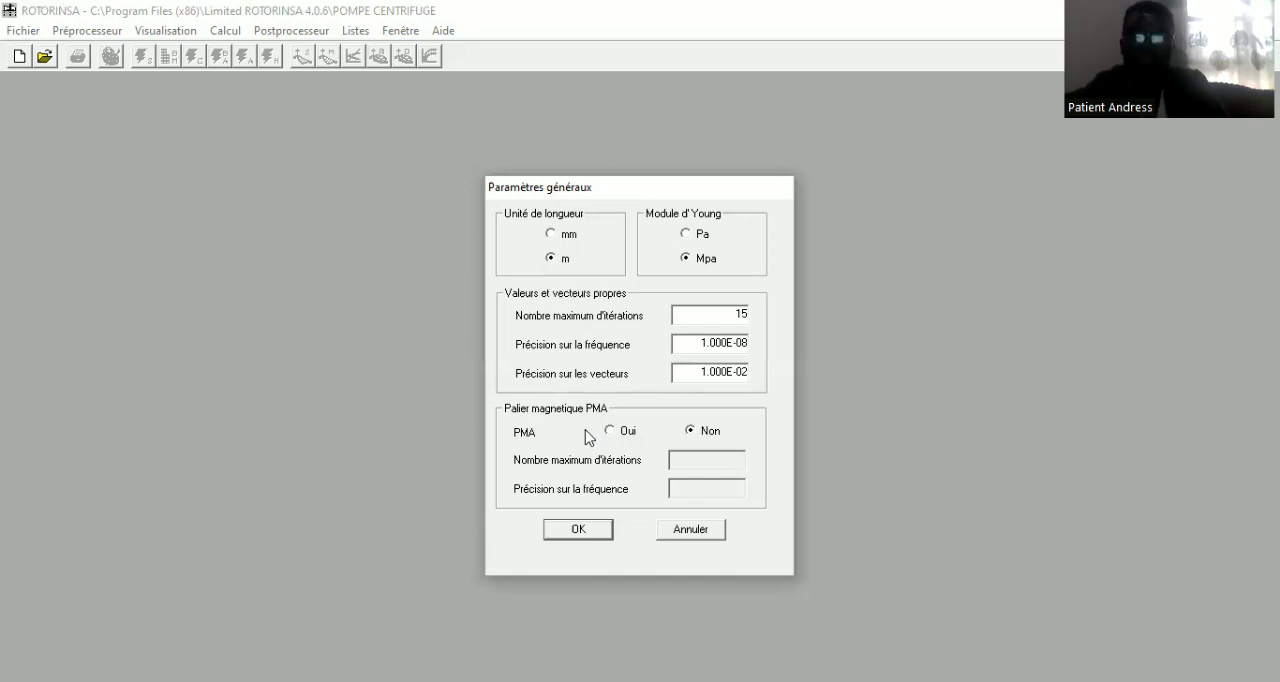
{"action": "left_click", "coordinate": [580, 530]}
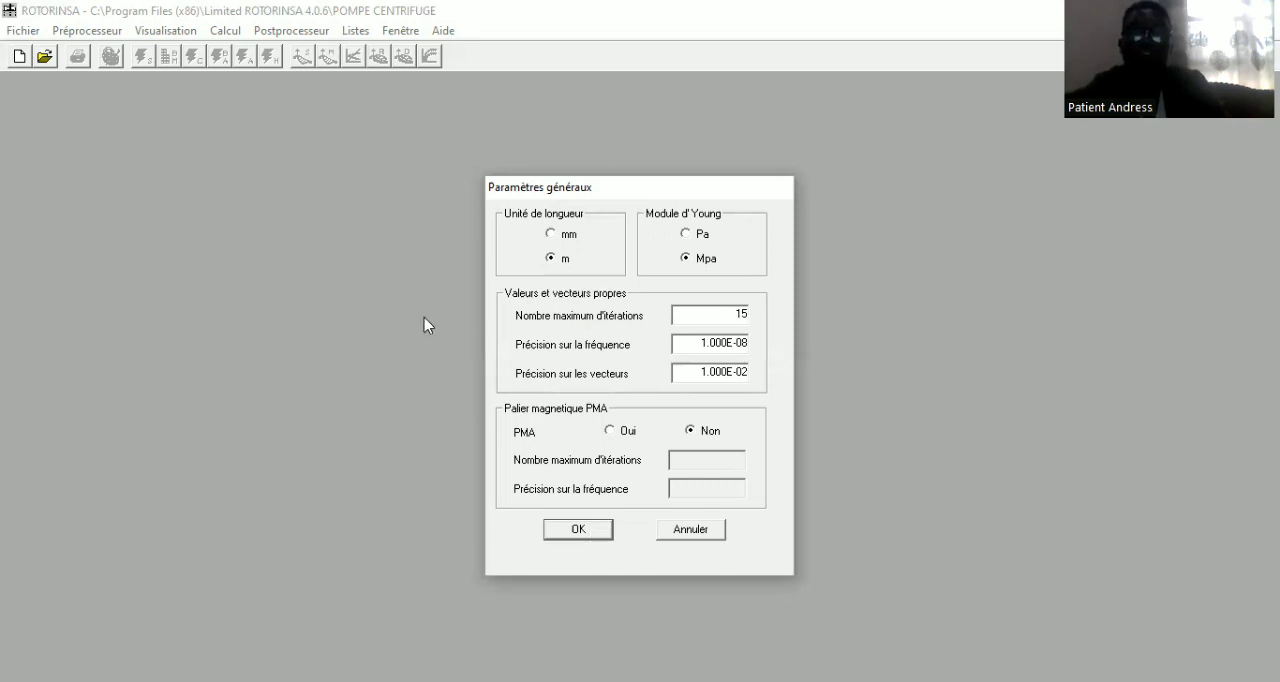
Open the material description for material 1 and enter ACIER INOXYDAL as its designation
{"action": "left_click", "coordinate": [105, 34]}
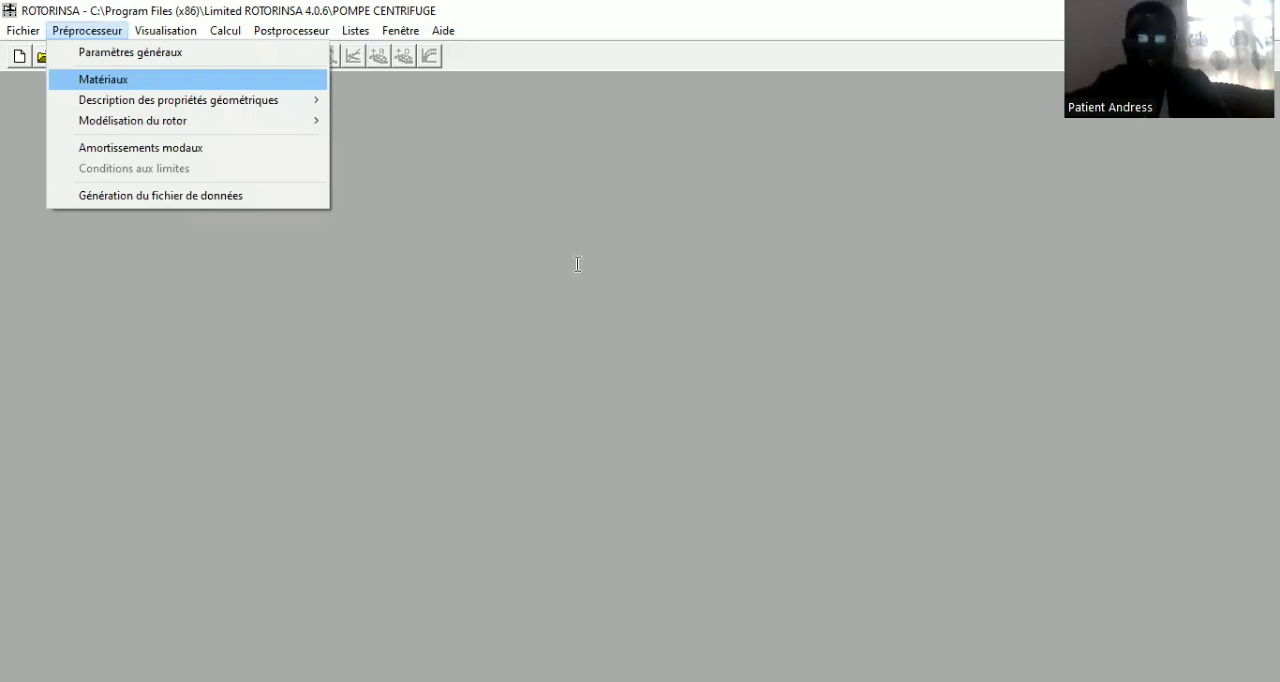
{"action": "key", "text": "Return"}
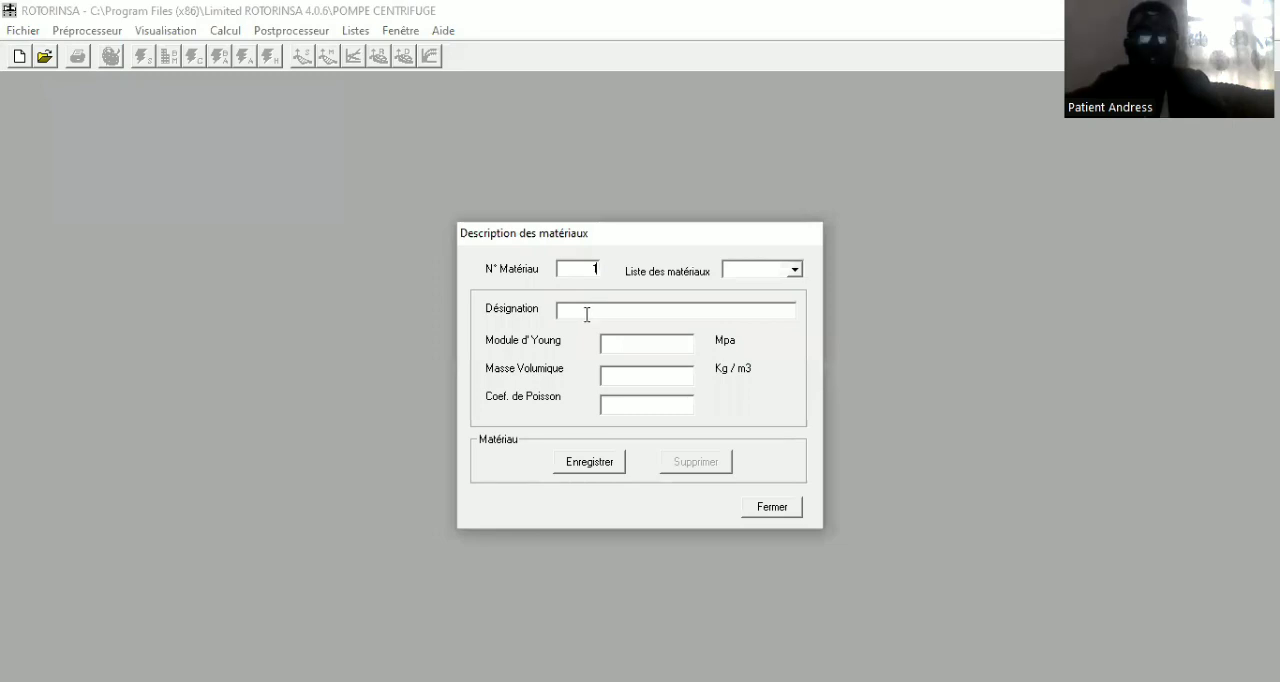
{"action": "type", "text": "AA"}
{"action": "key", "text": "BackSpace"}
{"action": "type", "text": "CIER"}
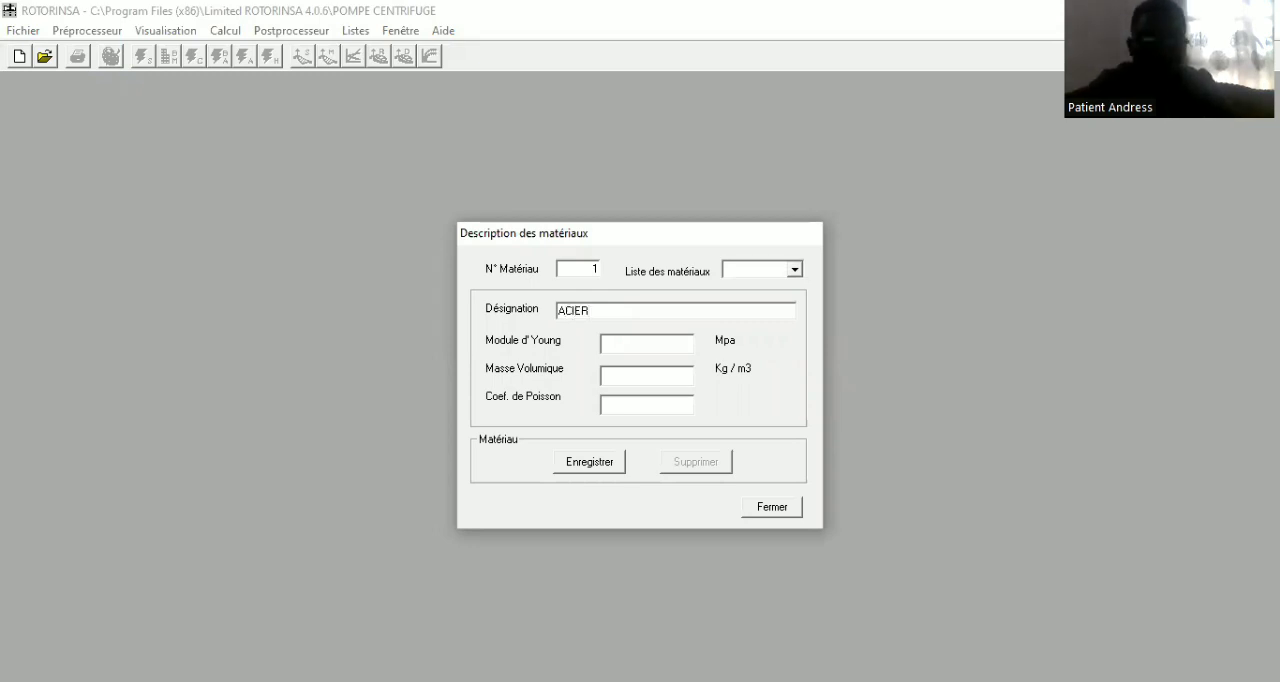
{"action": "type", "text": " INO"}
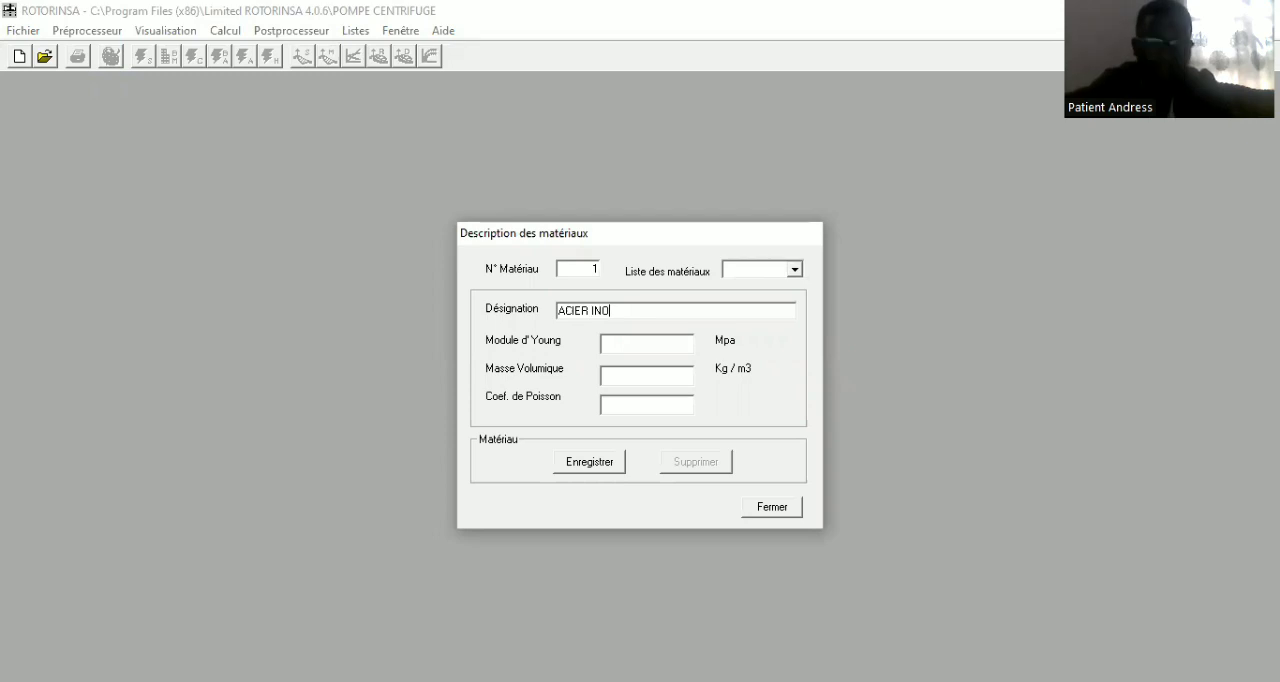
{"action": "type", "text": "XYDAL"}
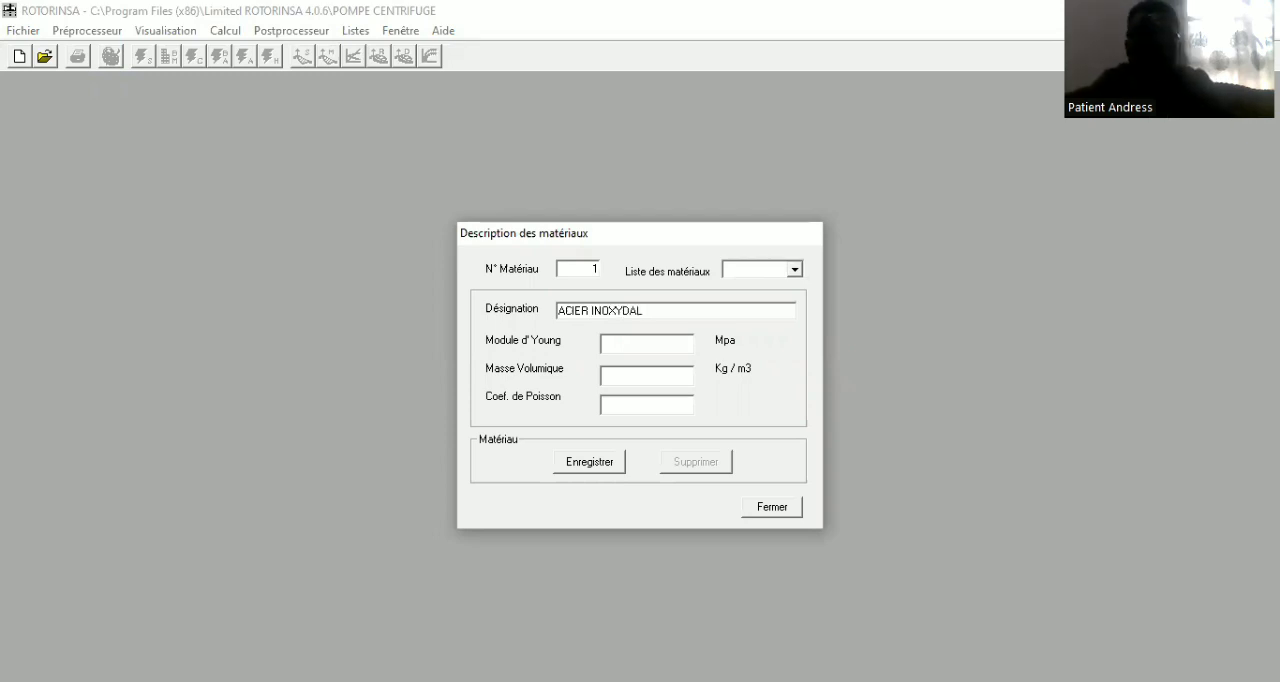
Set the Young's modulus of material 1 to 210000 MPa
{"action": "left_click", "coordinate": [641, 350]}
{"action": "type", "text": "210"}
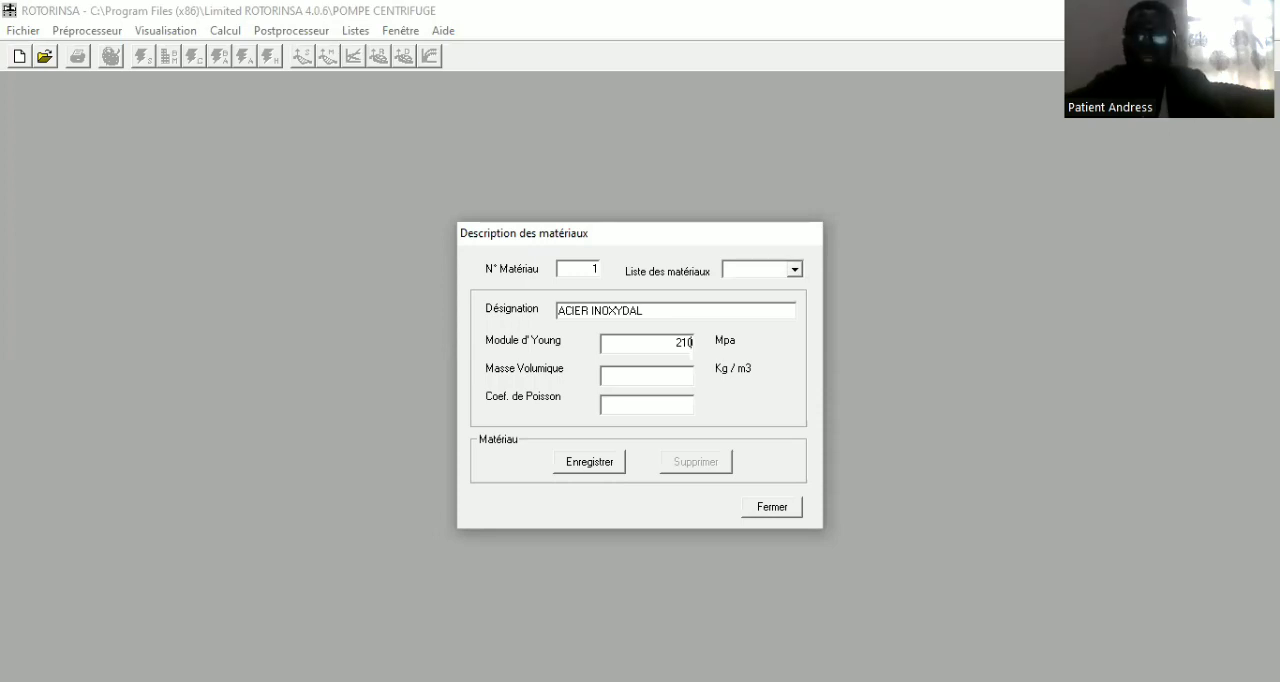
{"action": "type", "text": "000"}
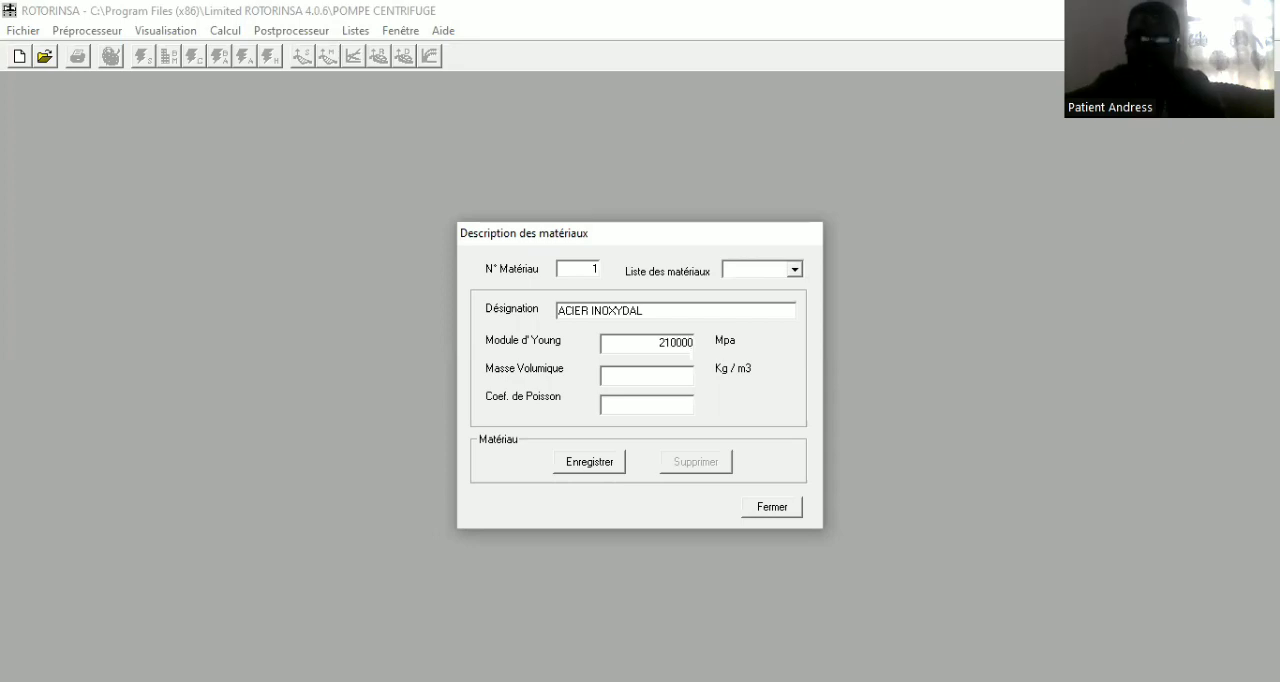
Set material 1's density to 7800 kg/m3 and its Poisson's ratio to 0.3
{"action": "left_click", "coordinate": [663, 377]}
{"action": "type", "text": "78"}
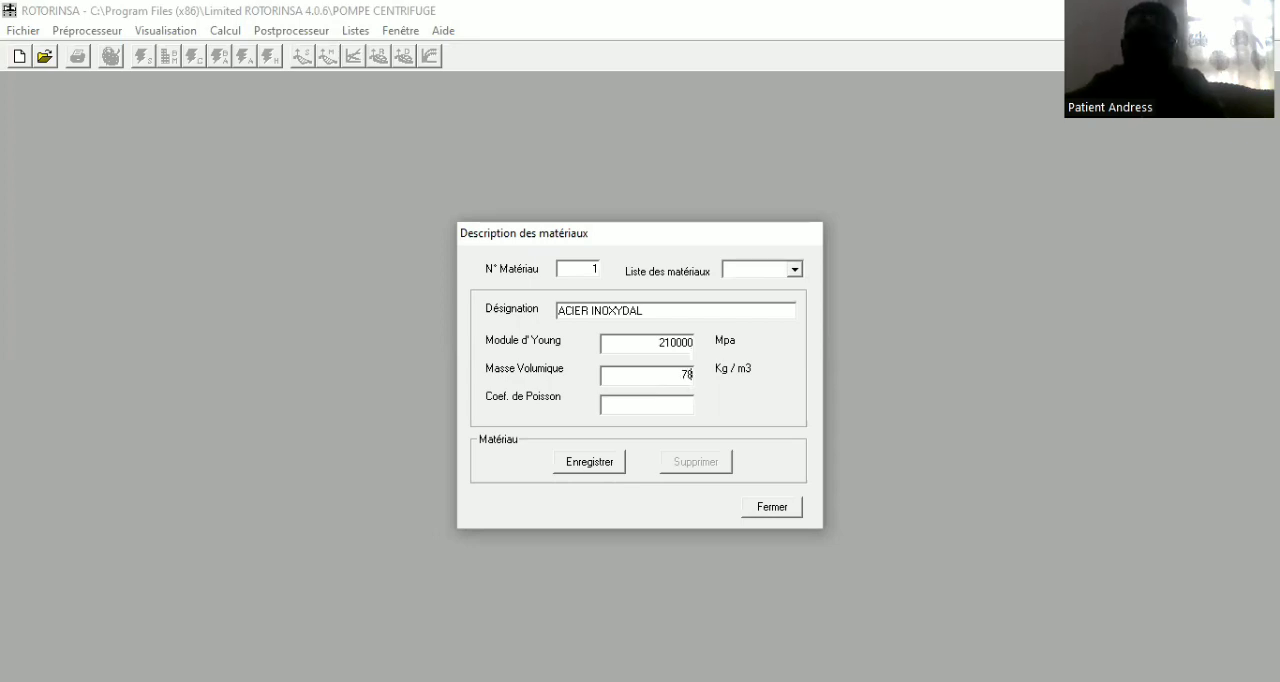
{"action": "type", "text": "00"}
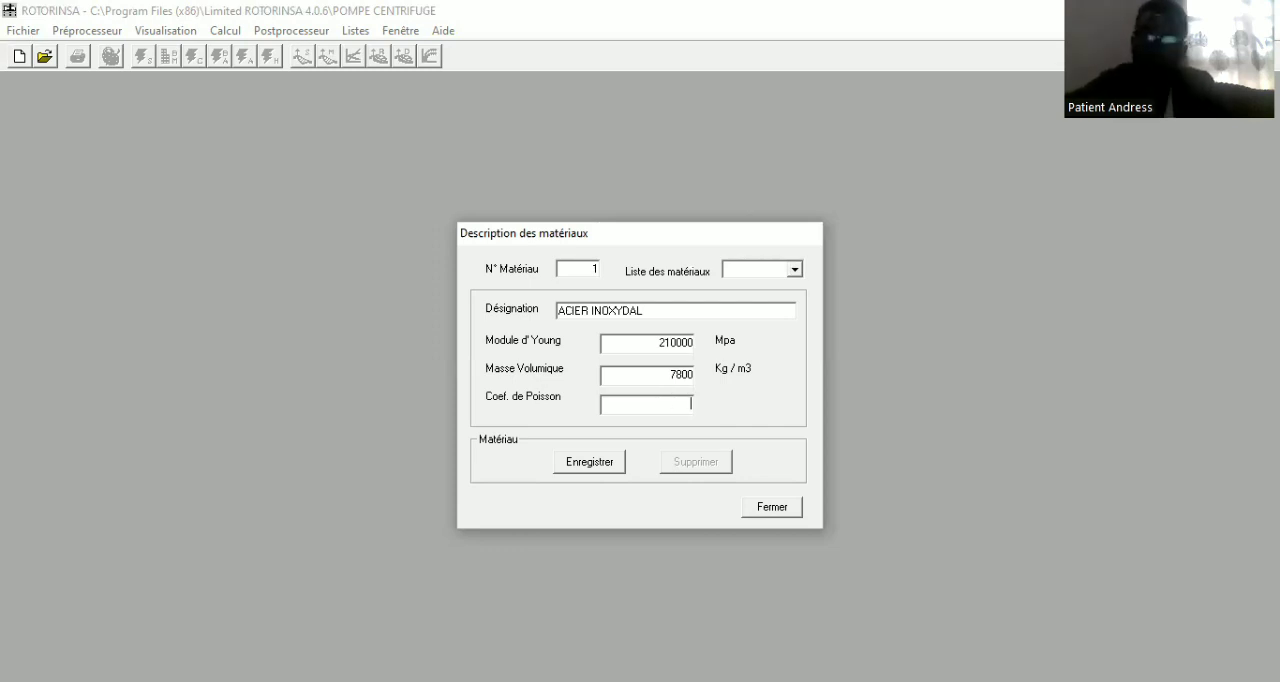
{"action": "type", "text": "0.3"}
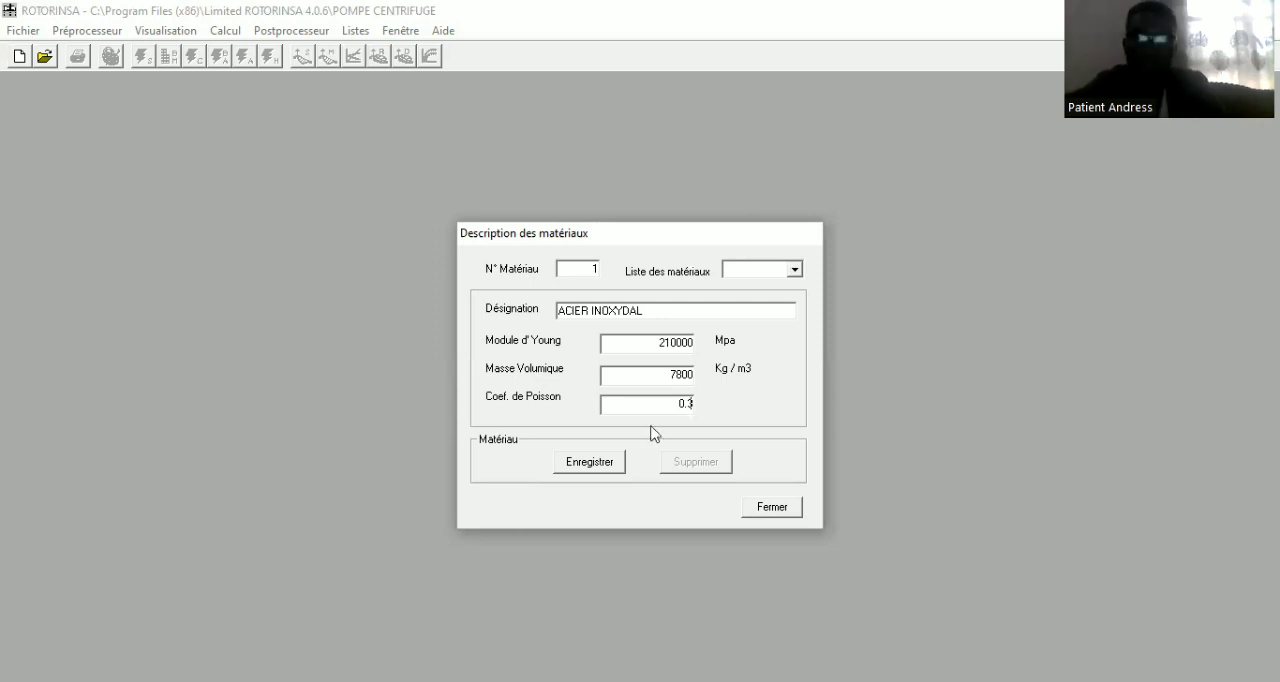
Save material 1 and open the description of the shafts (Arbres)
{"action": "left_click", "coordinate": [593, 463]}
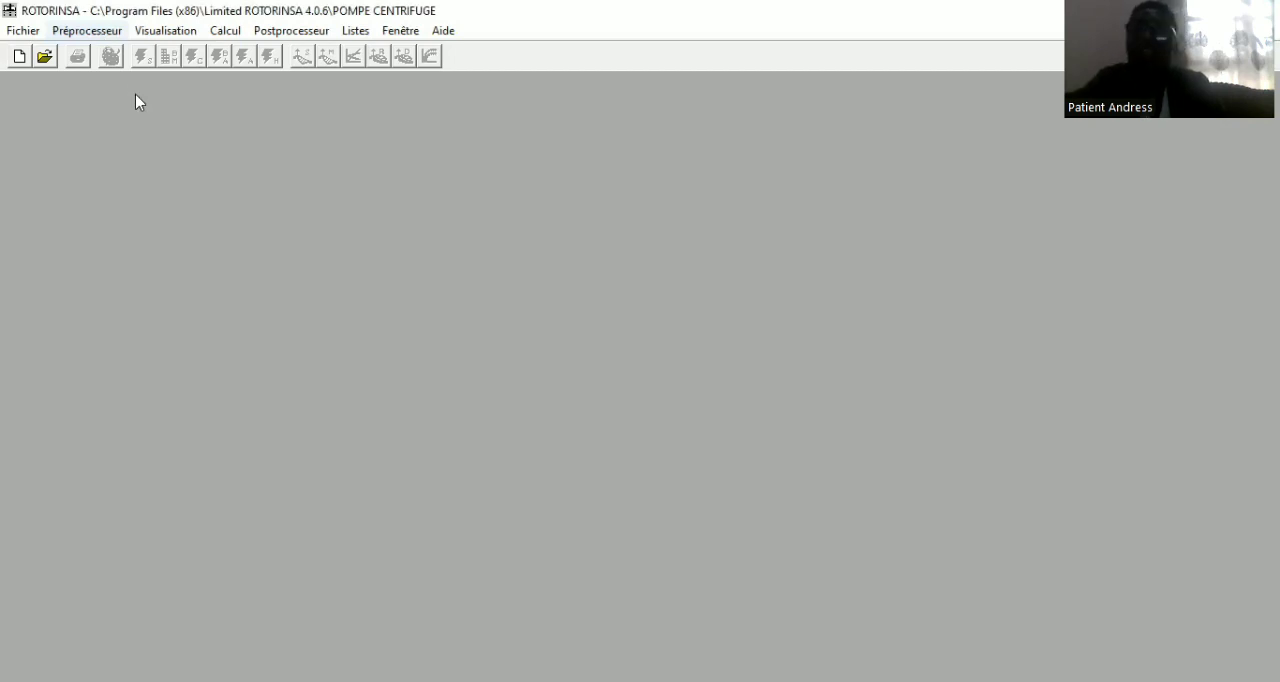
{"action": "mouse_move", "coordinate": [137, 99]}
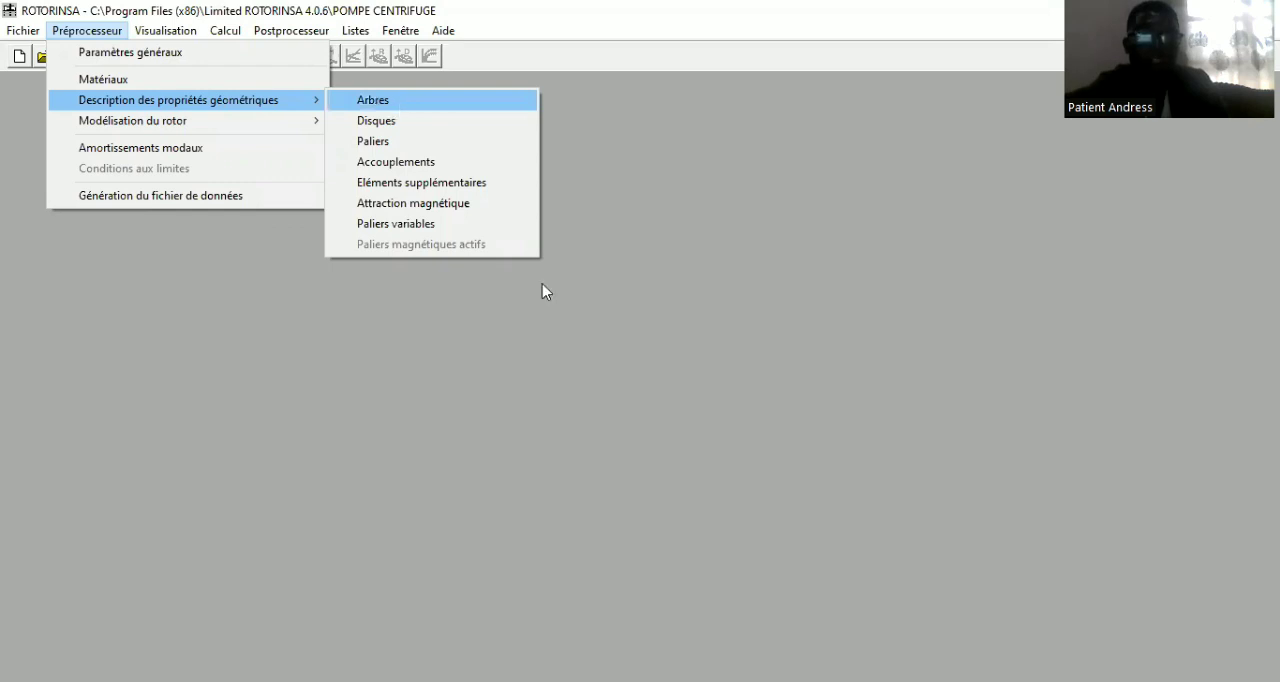
{"action": "key", "text": "Return"}
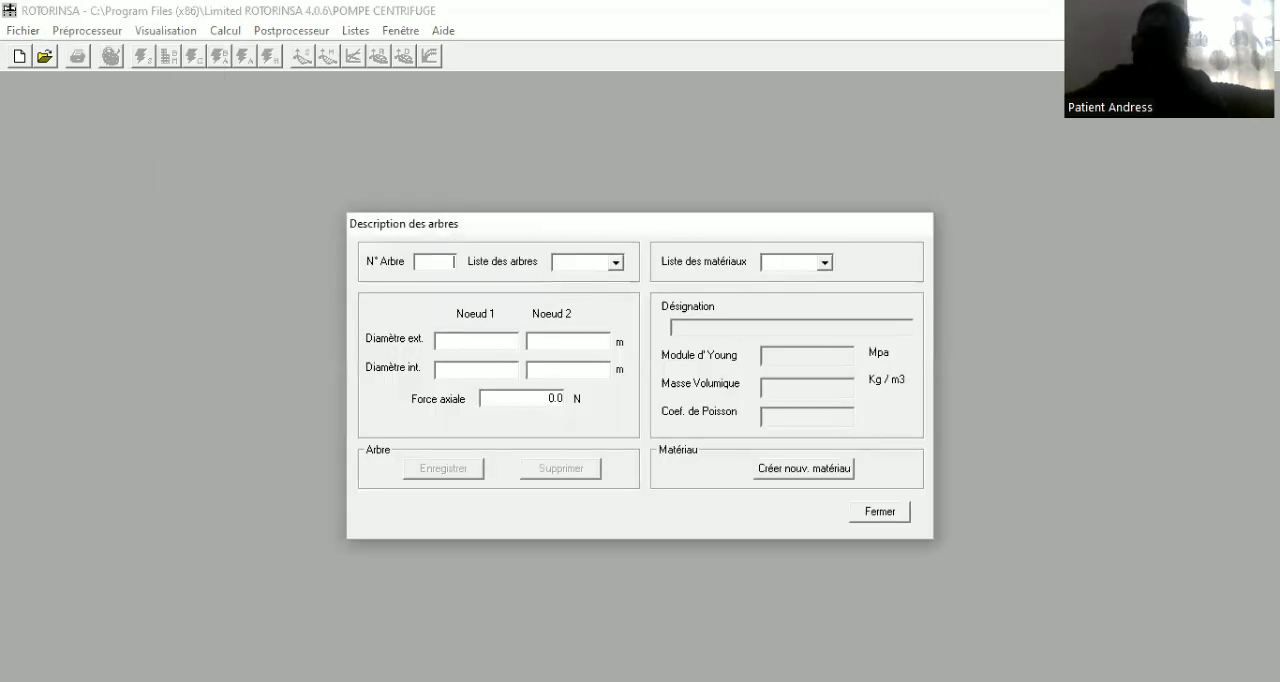
Set the external diameter of shaft 1 to 0.05 m at both node 1 and node 2
{"action": "left_click", "coordinate": [474, 344]}
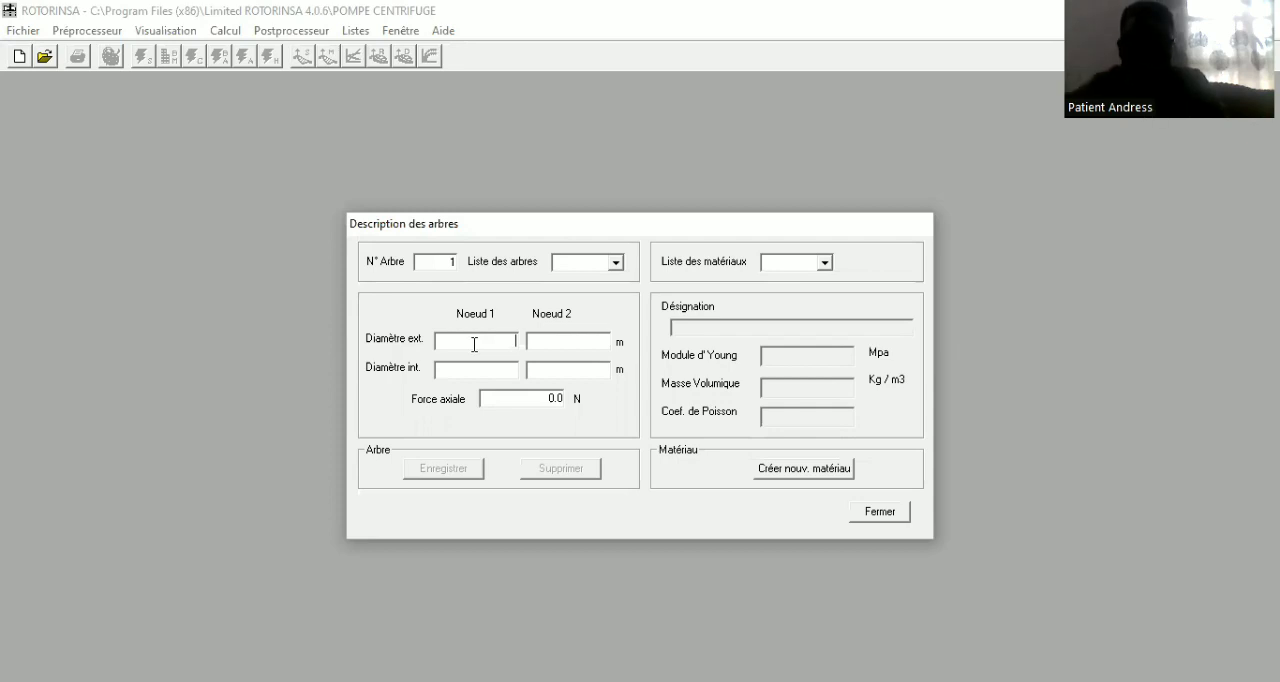
{"action": "type", "text": "0."}
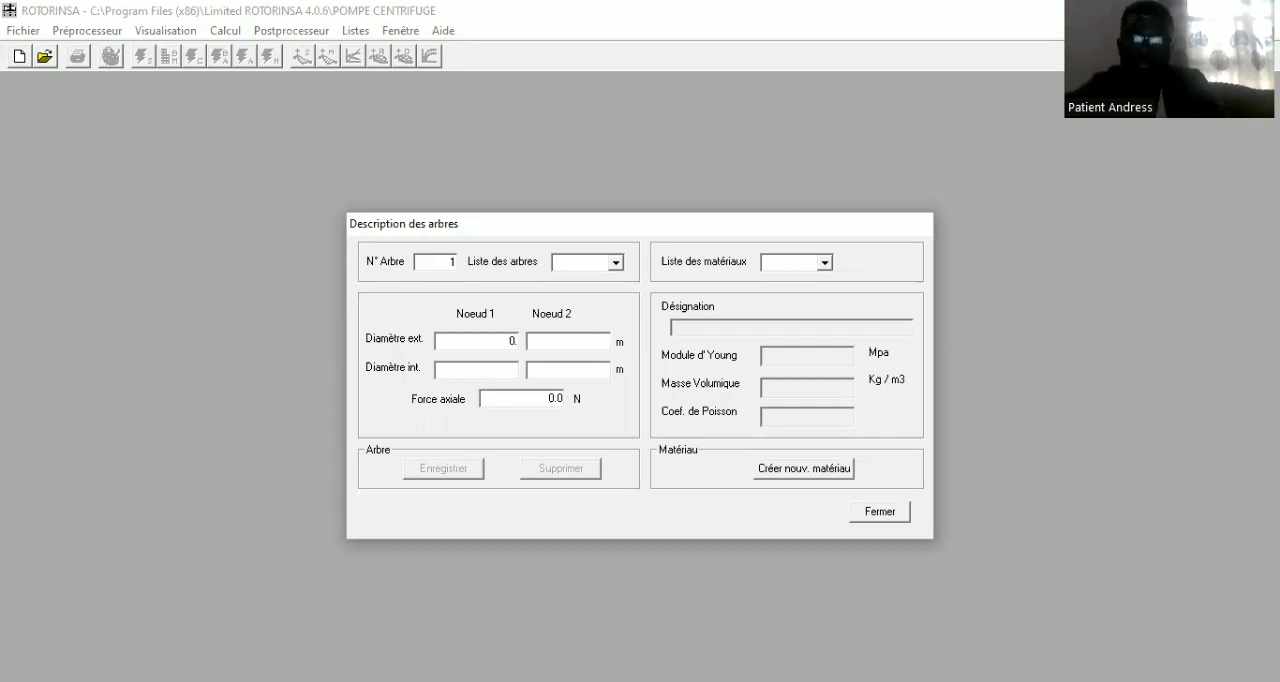
{"action": "type", "text": "5"}
{"action": "key", "text": "BackSpace"}
{"action": "type", "text": "05"}
{"action": "left_click", "coordinate": [555, 341]}
{"action": "type", "text": "0.05"}
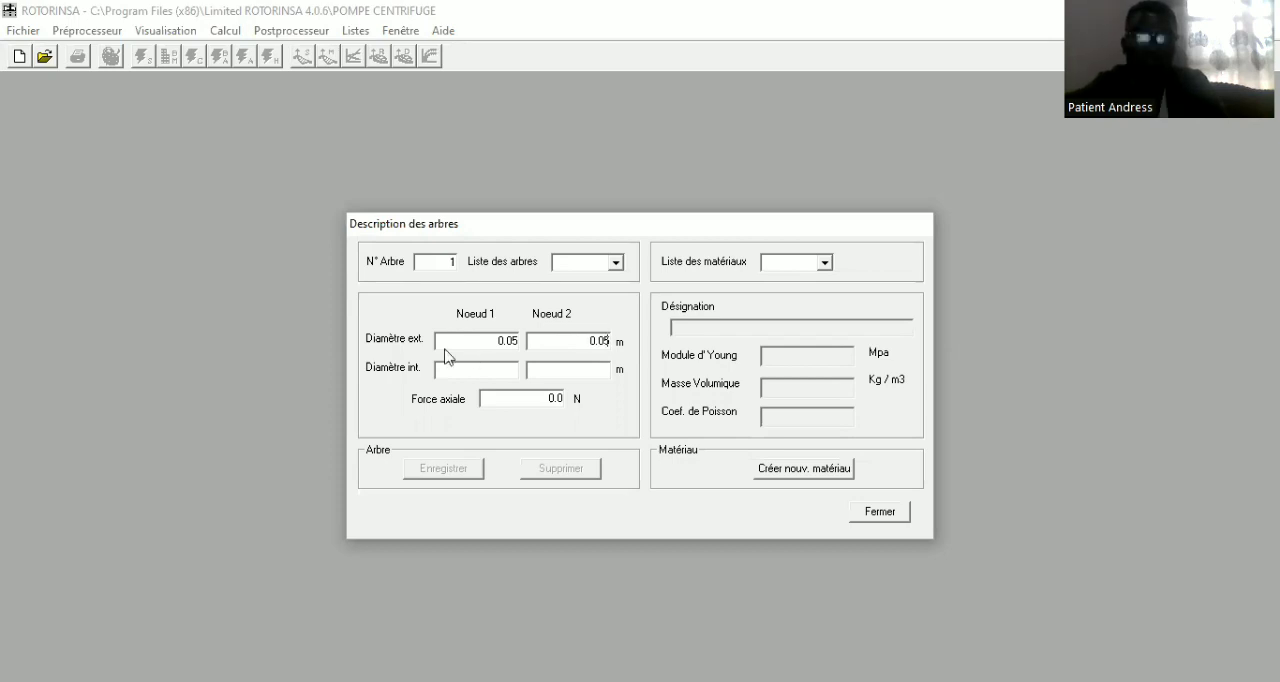
Set the internal diameter of shaft 1 to 0 m at both nodes
{"action": "left_click", "coordinate": [476, 368]}
{"action": "type", "text": "0"}
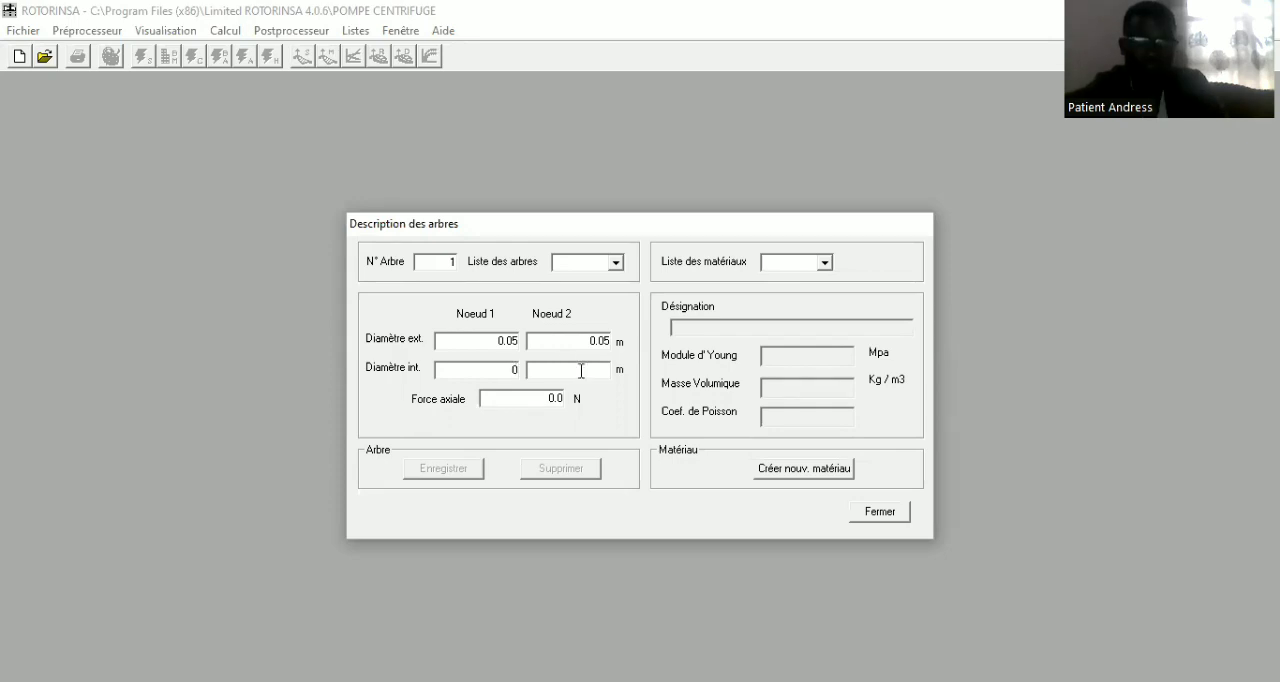
{"action": "left_click", "coordinate": [581, 371]}
{"action": "type", "text": "0"}
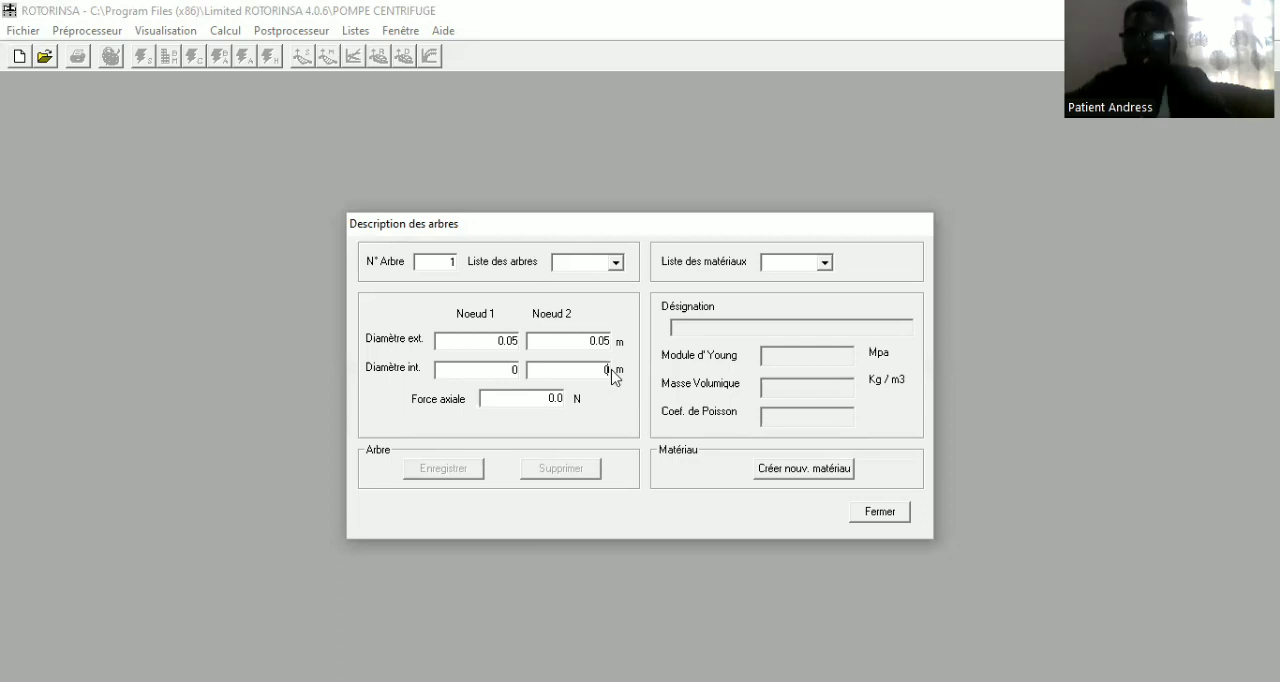
Assign material 1 to shaft 1, save the shaft and close its description
{"action": "left_click", "coordinate": [825, 263]}
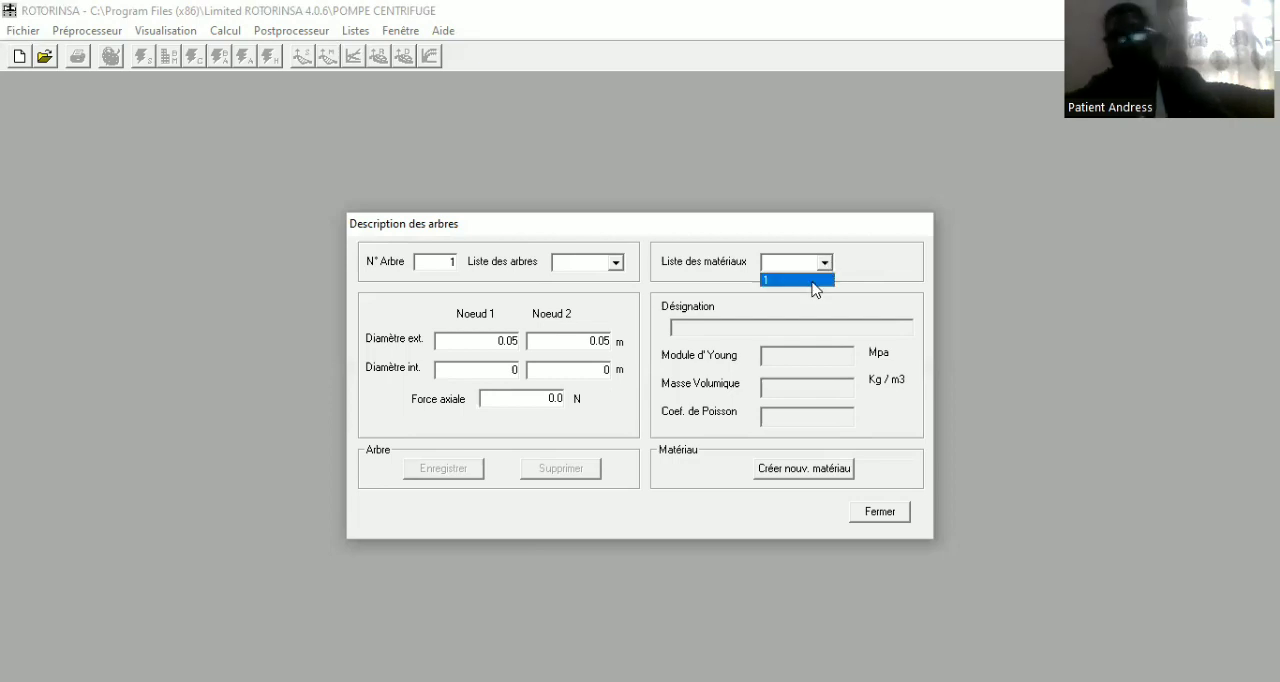
{"action": "left_click", "coordinate": [815, 281]}
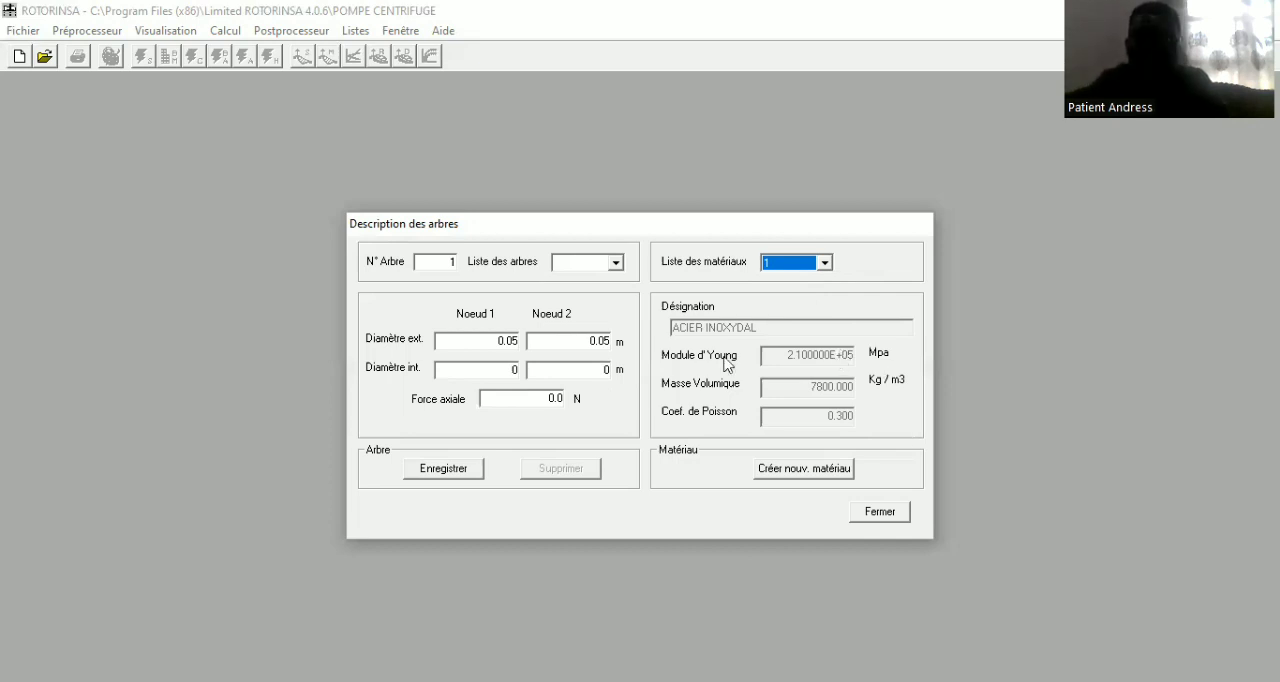
{"action": "left_click", "coordinate": [444, 470]}
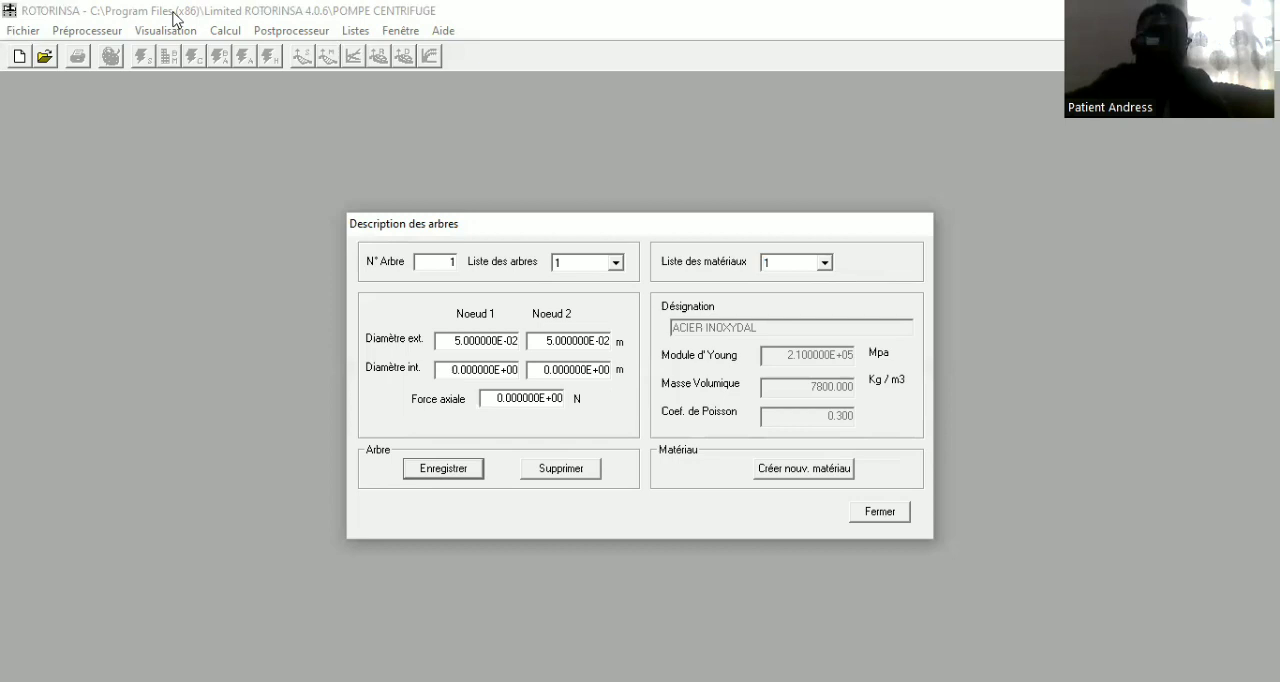
{"action": "key", "text": "Escape"}
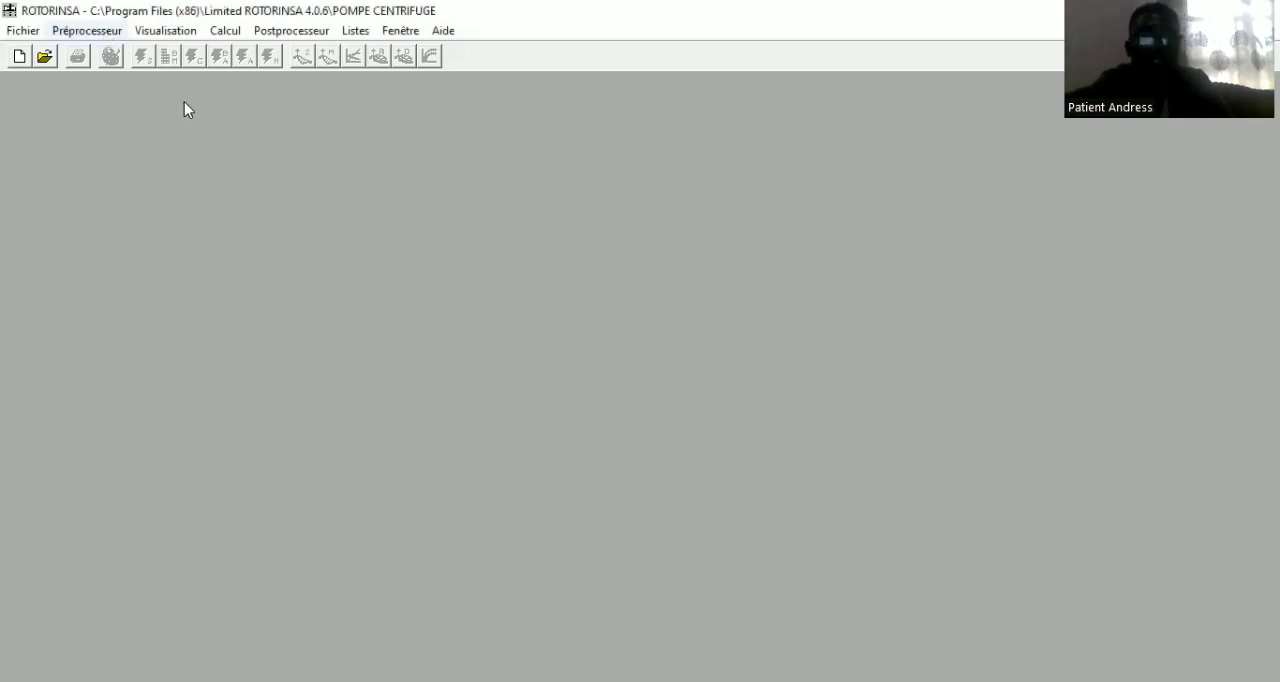
Open the description of the discs (Disques) and set disc 1's external diameter to 0.09 m
{"action": "left_click", "coordinate": [87, 31]}
{"action": "mouse_move", "coordinate": [178, 100]}
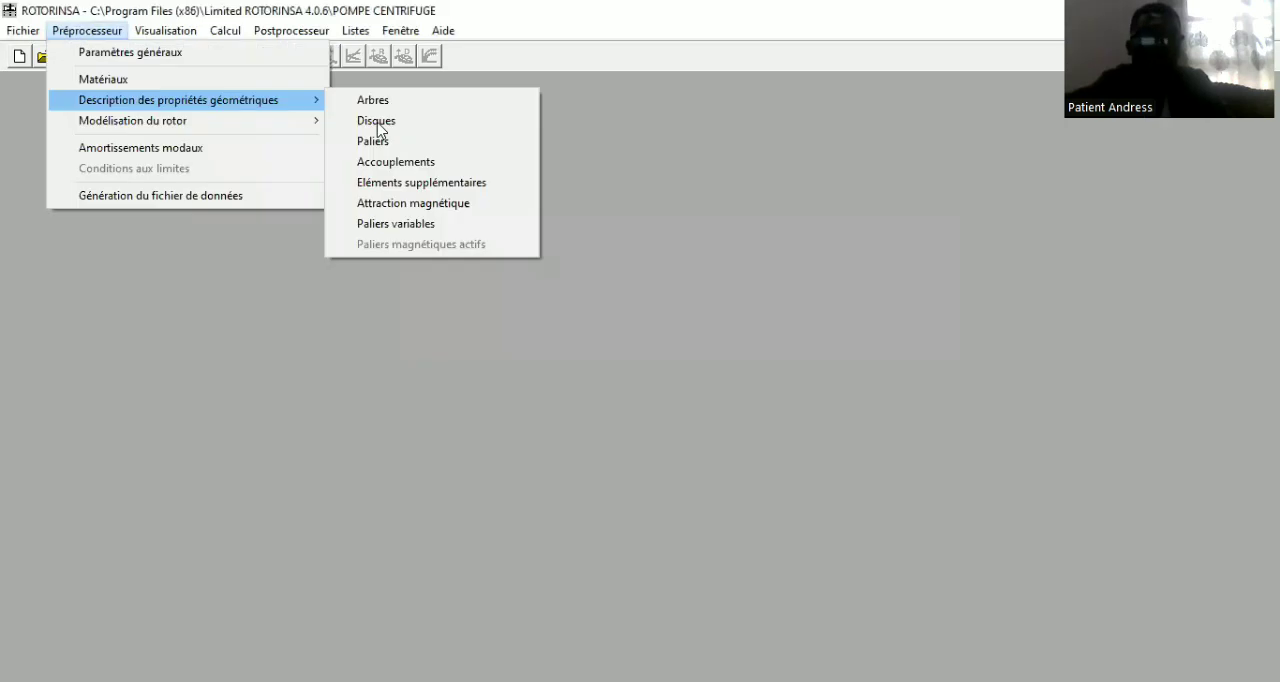
{"action": "left_click", "coordinate": [377, 121]}
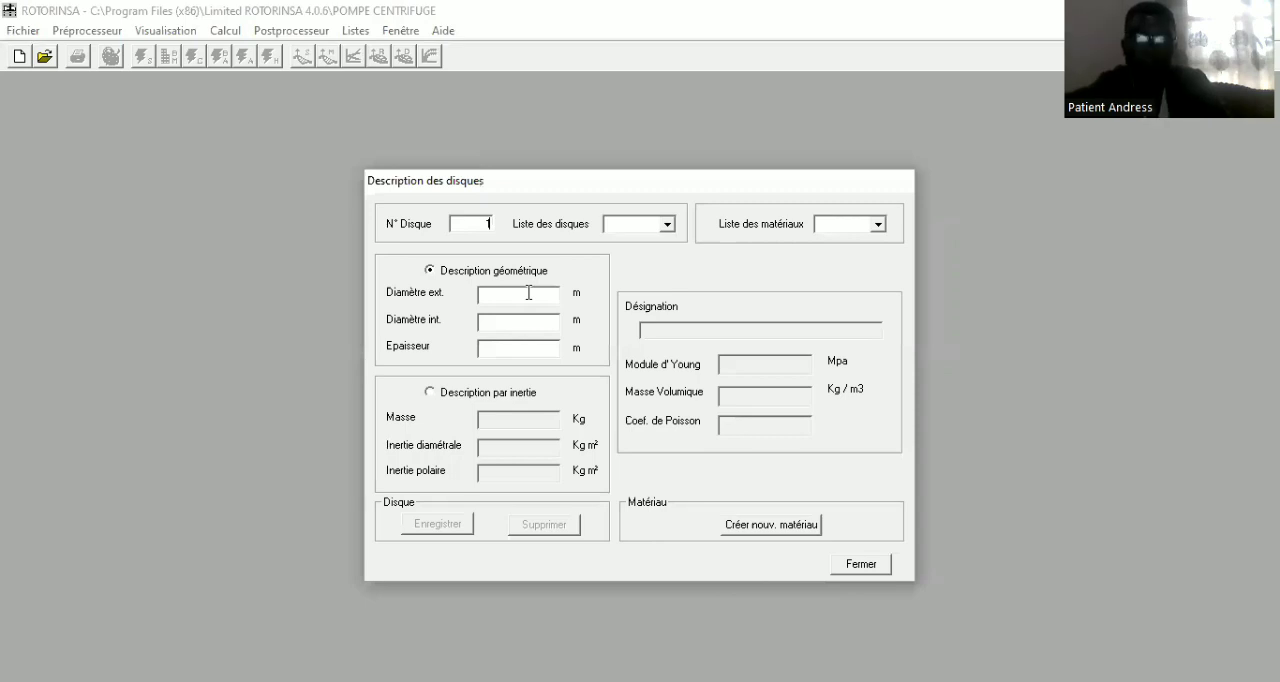
{"action": "left_click", "coordinate": [528, 292]}
{"action": "type", "text": "0.0"}
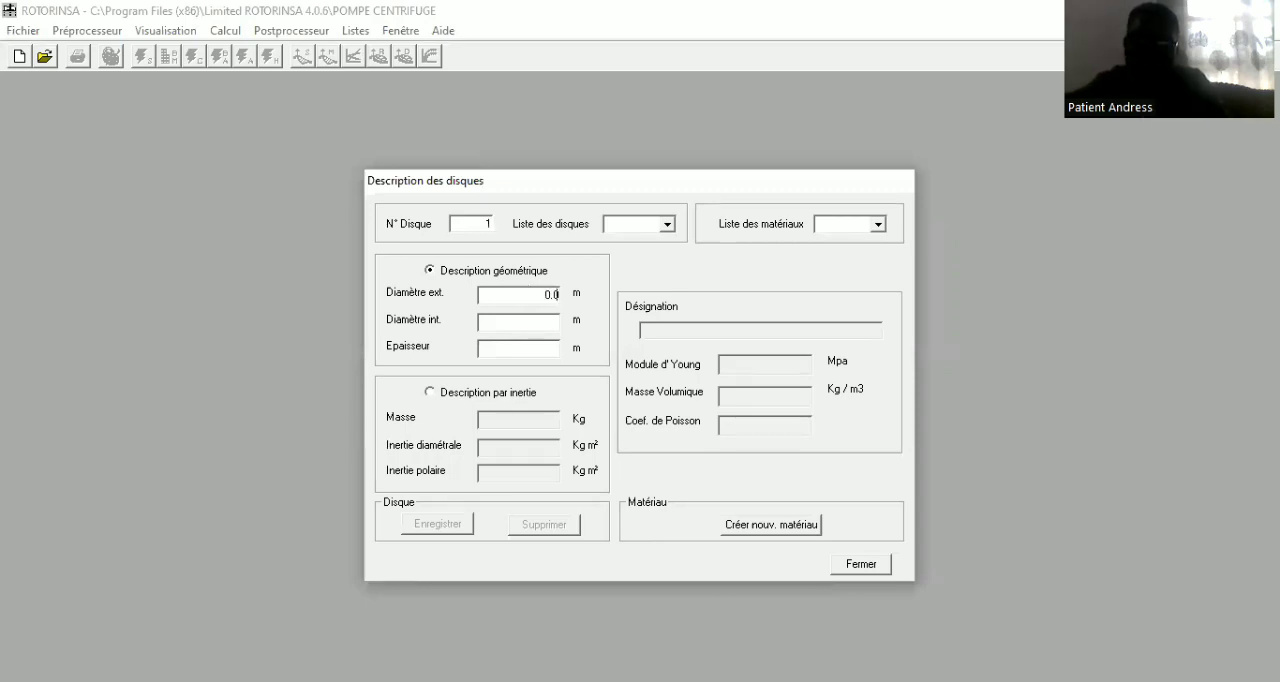
{"action": "type", "text": "9"}
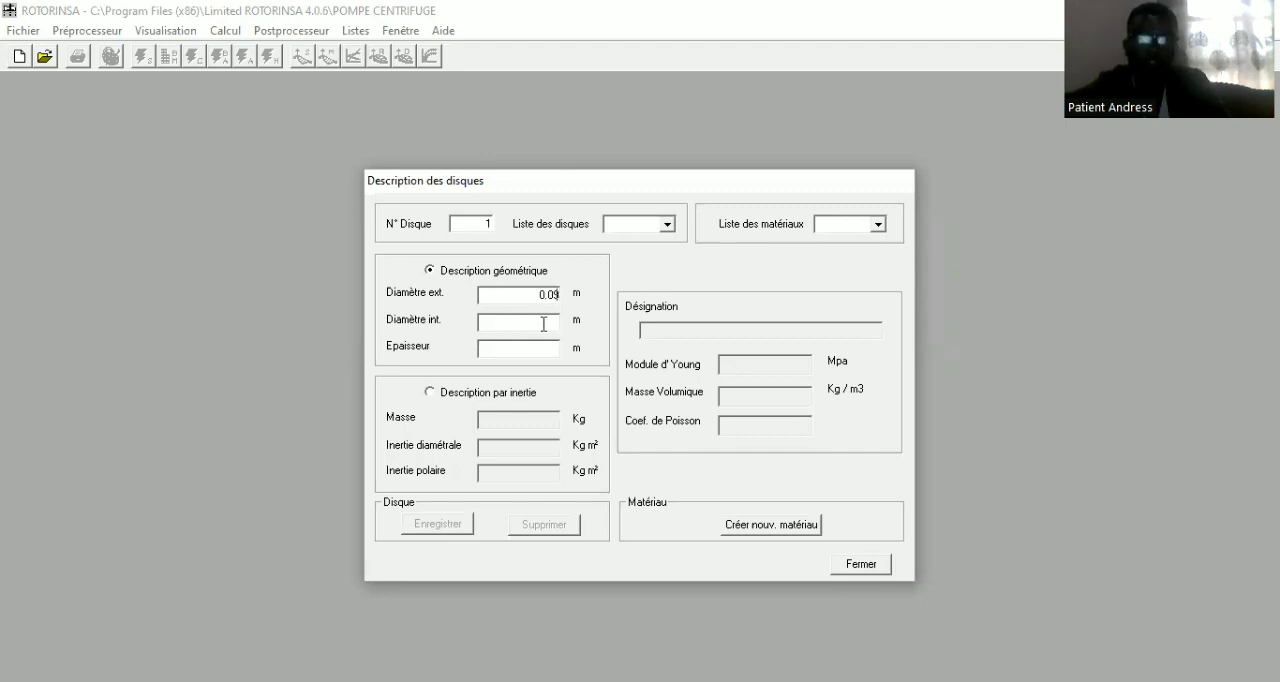
Set disc 1's internal diameter to 0.05 m and its thickness to 0.01 m
{"action": "key", "text": "Tab"}
{"action": "type", "text": "0.05"}
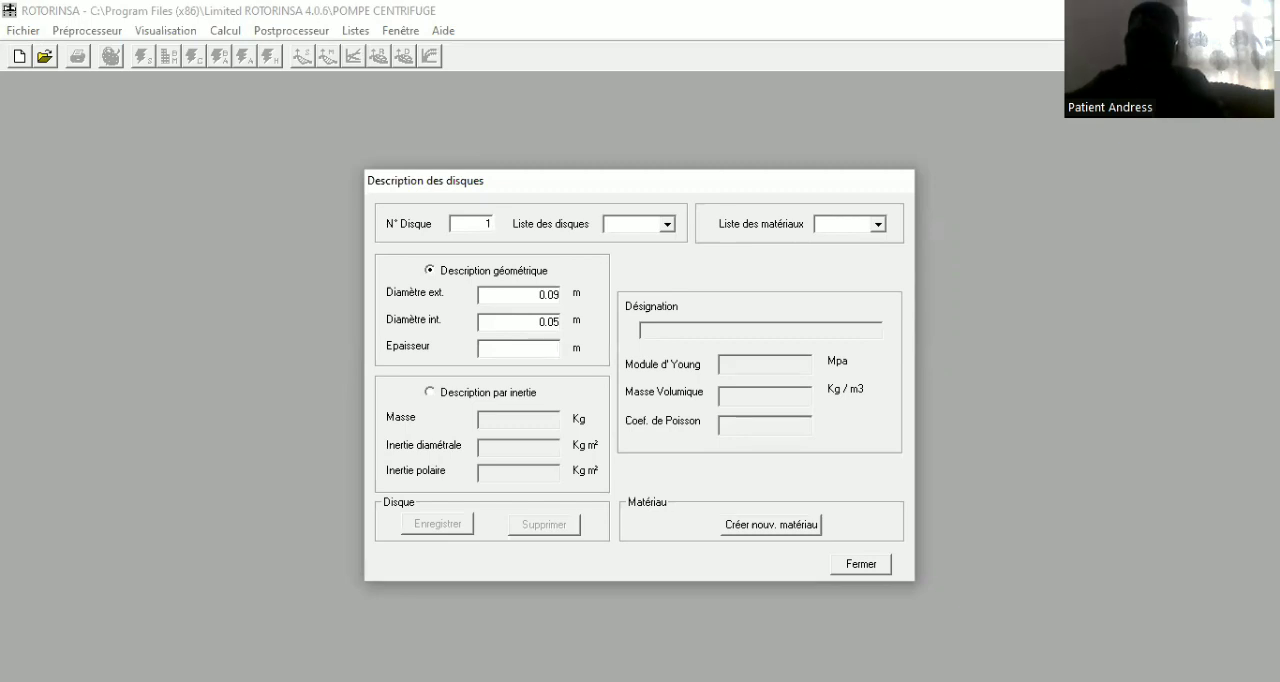
{"action": "type", "text": "0.01"}
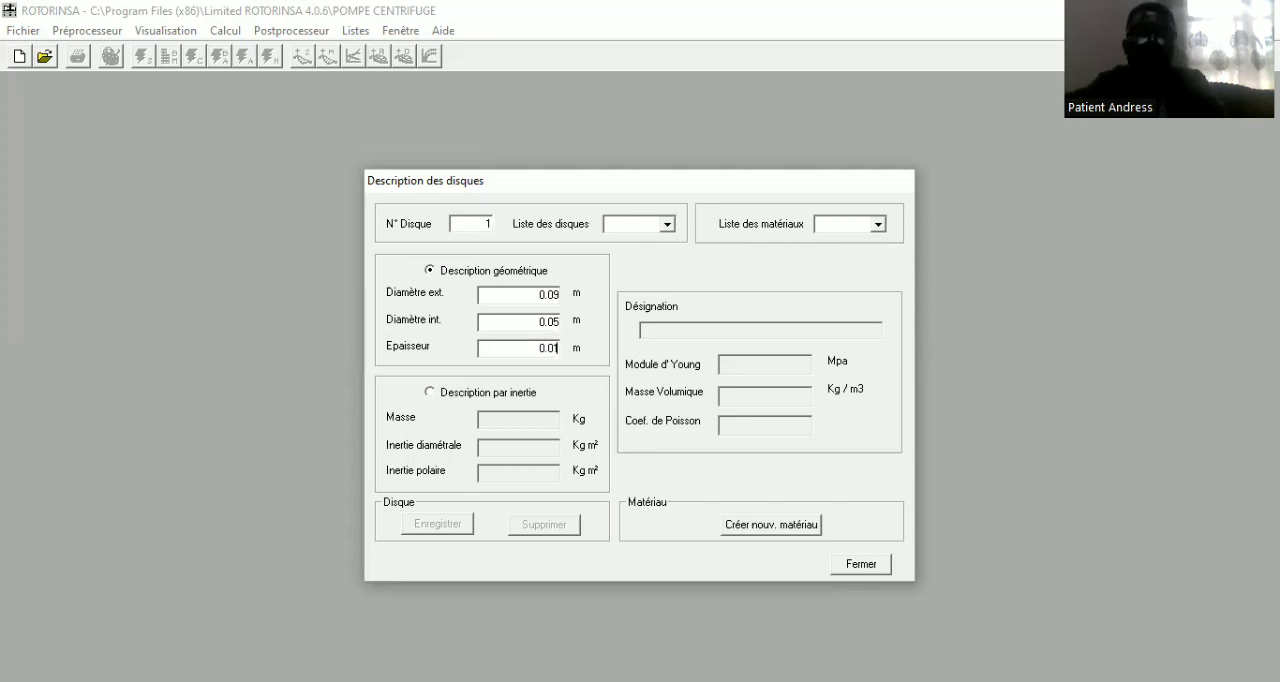
Assign material 1 to disc 1 and save the disc
{"action": "left_click", "coordinate": [877, 228]}
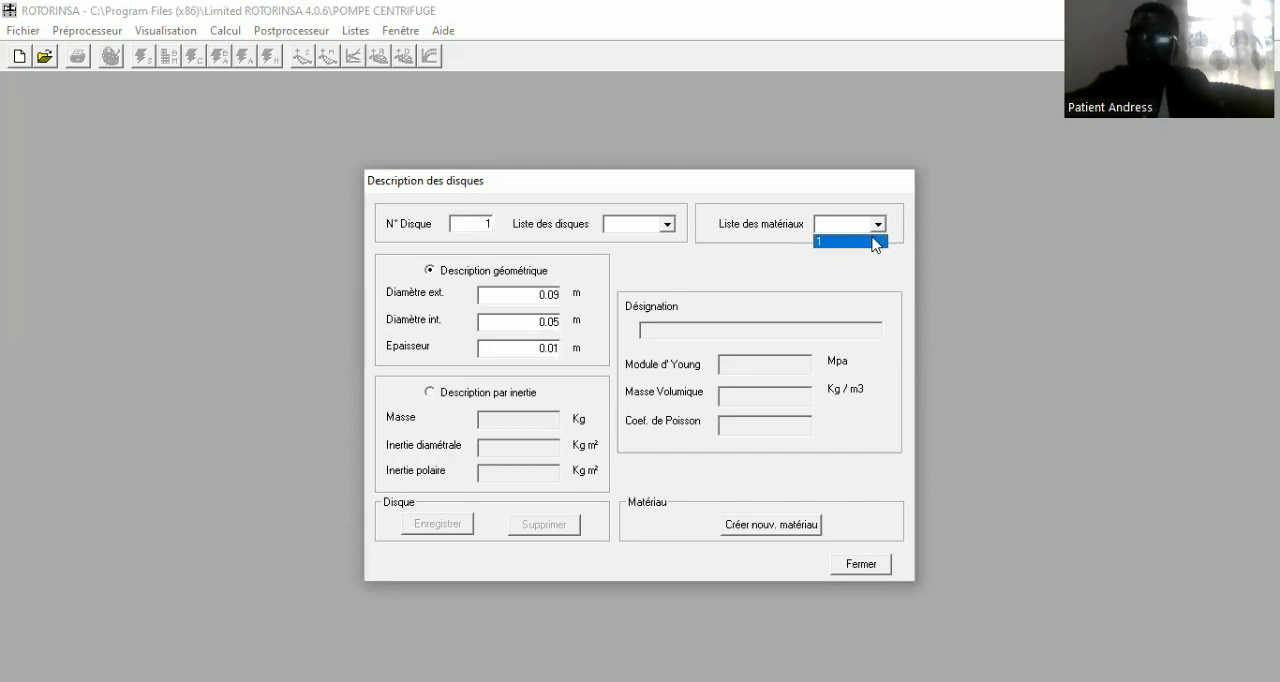
{"action": "left_click", "coordinate": [876, 242]}
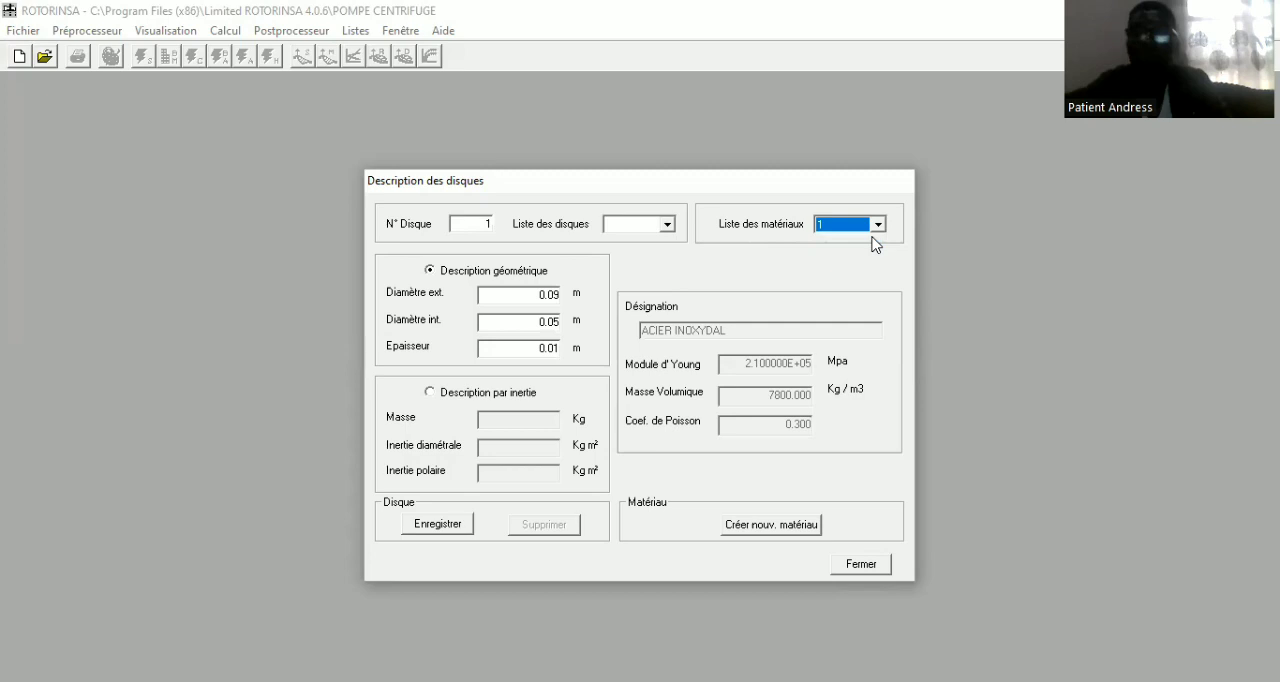
{"action": "left_click", "coordinate": [438, 524]}
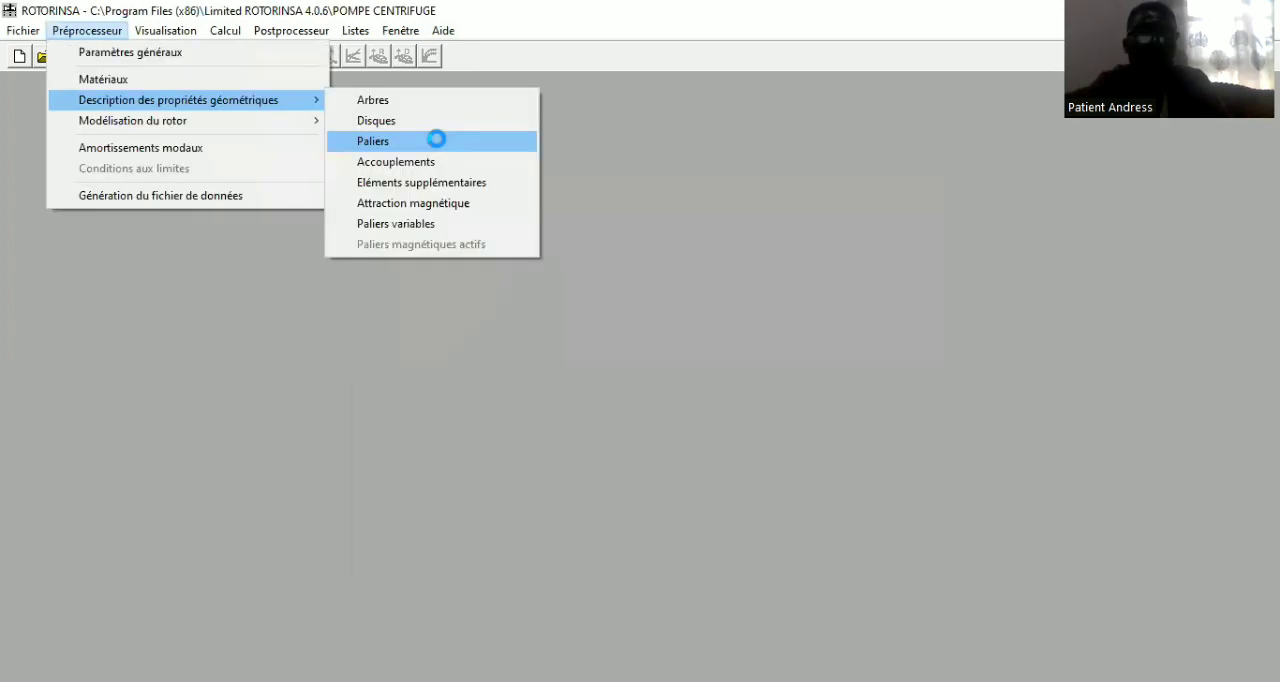
Create bearing (Palier) 1 with its stiffness and damping values left blank, save it and close its description
{"action": "left_click", "coordinate": [437, 139]}
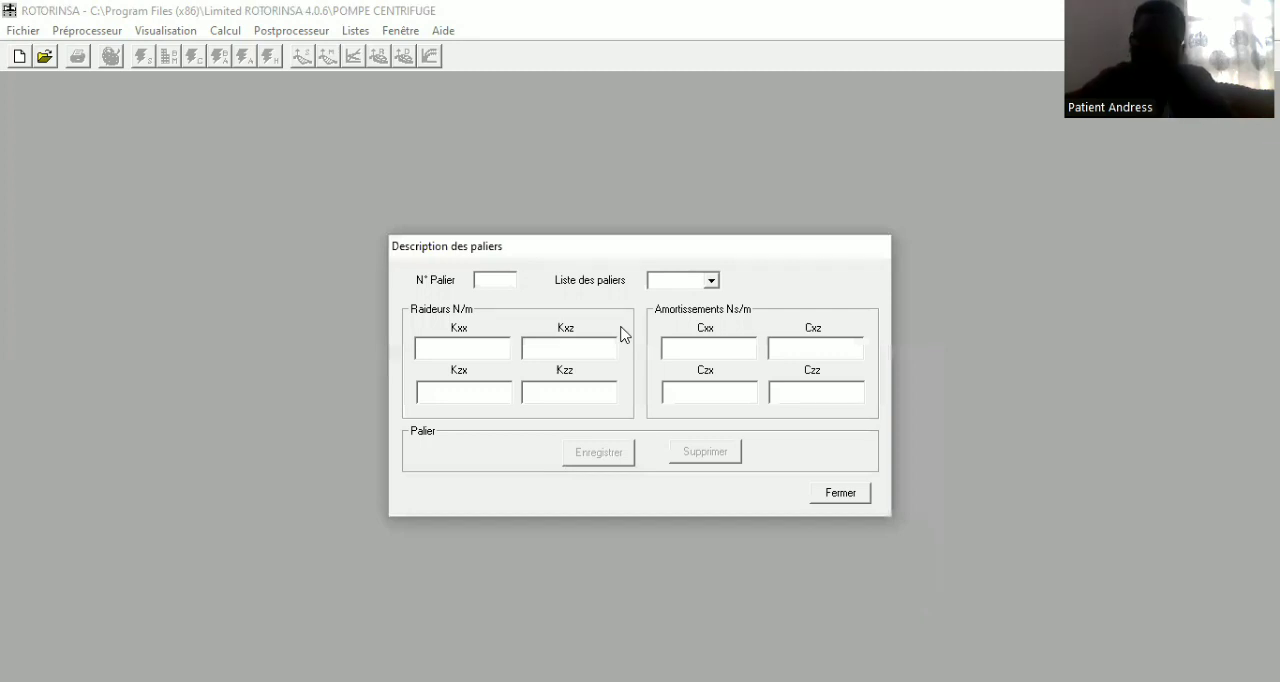
{"action": "left_click", "coordinate": [512, 280]}
{"action": "type", "text": "1"}
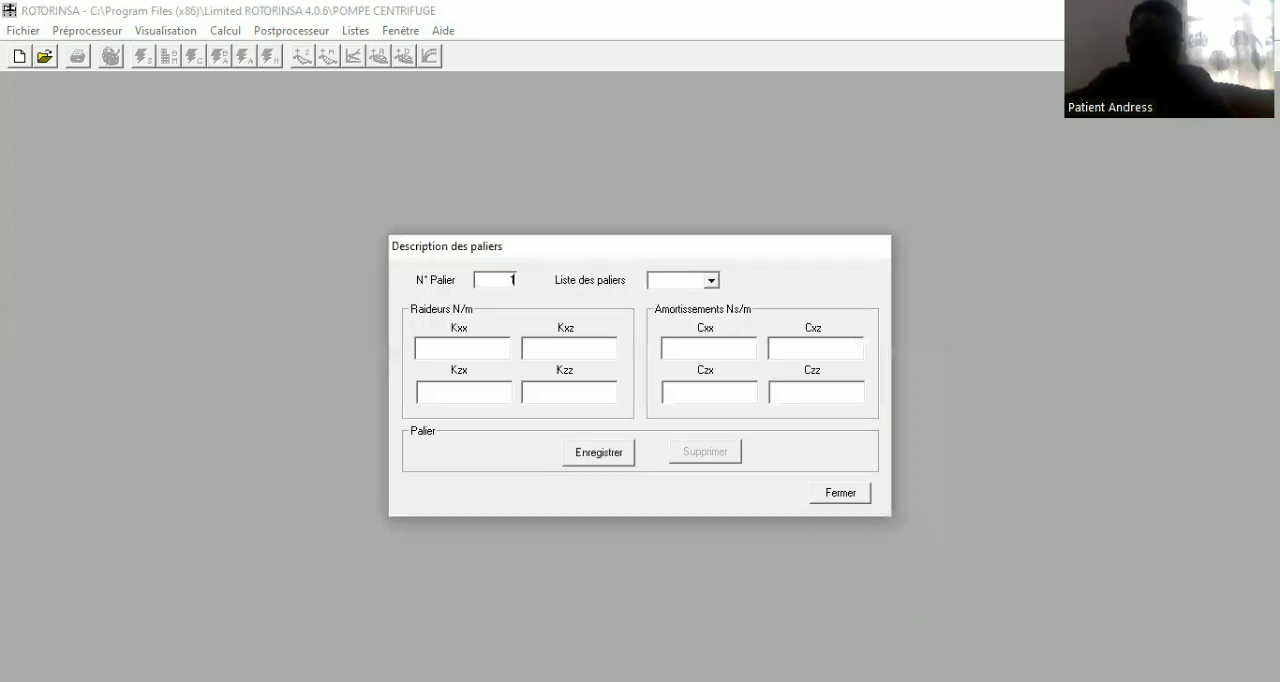
{"action": "left_click", "coordinate": [470, 346]}
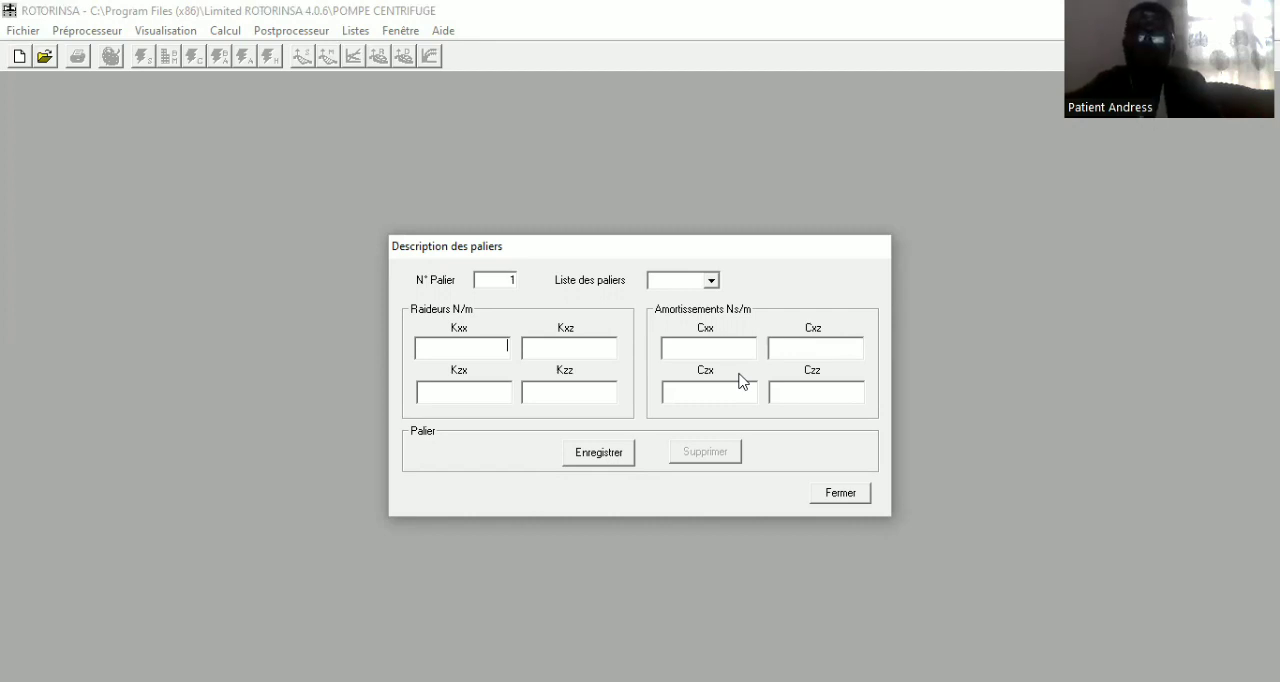
{"action": "left_click", "coordinate": [594, 456]}
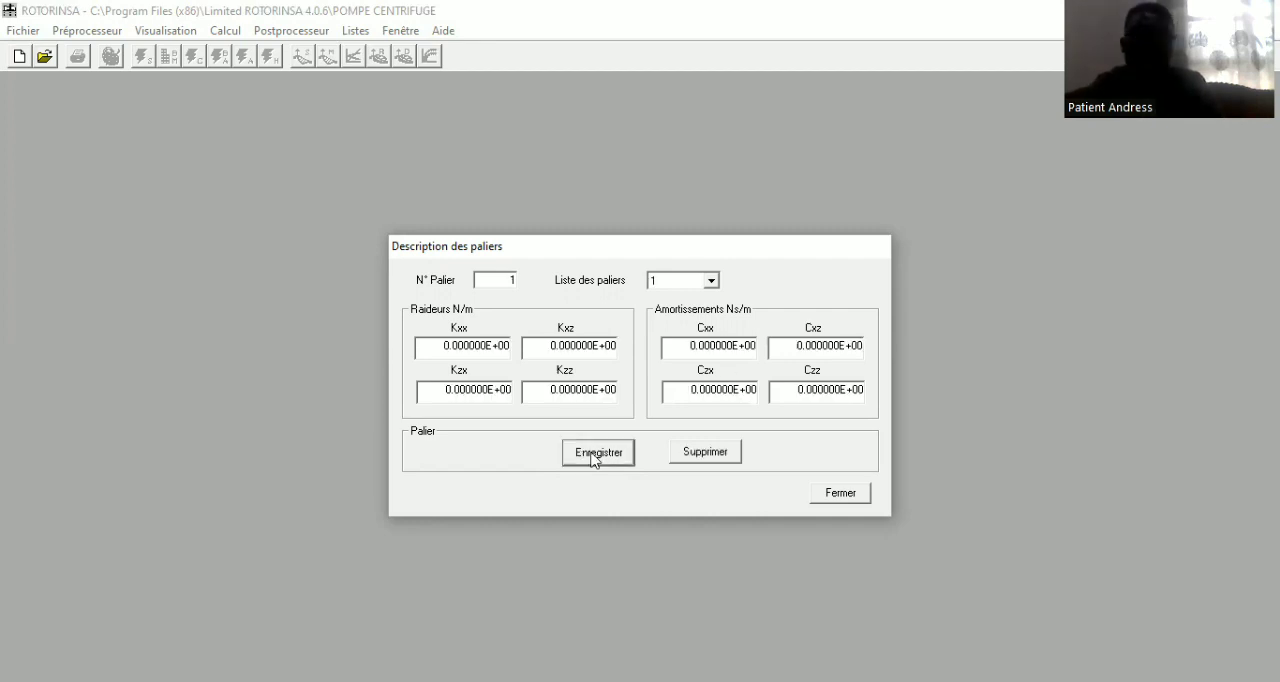
{"action": "left_click", "coordinate": [857, 498]}
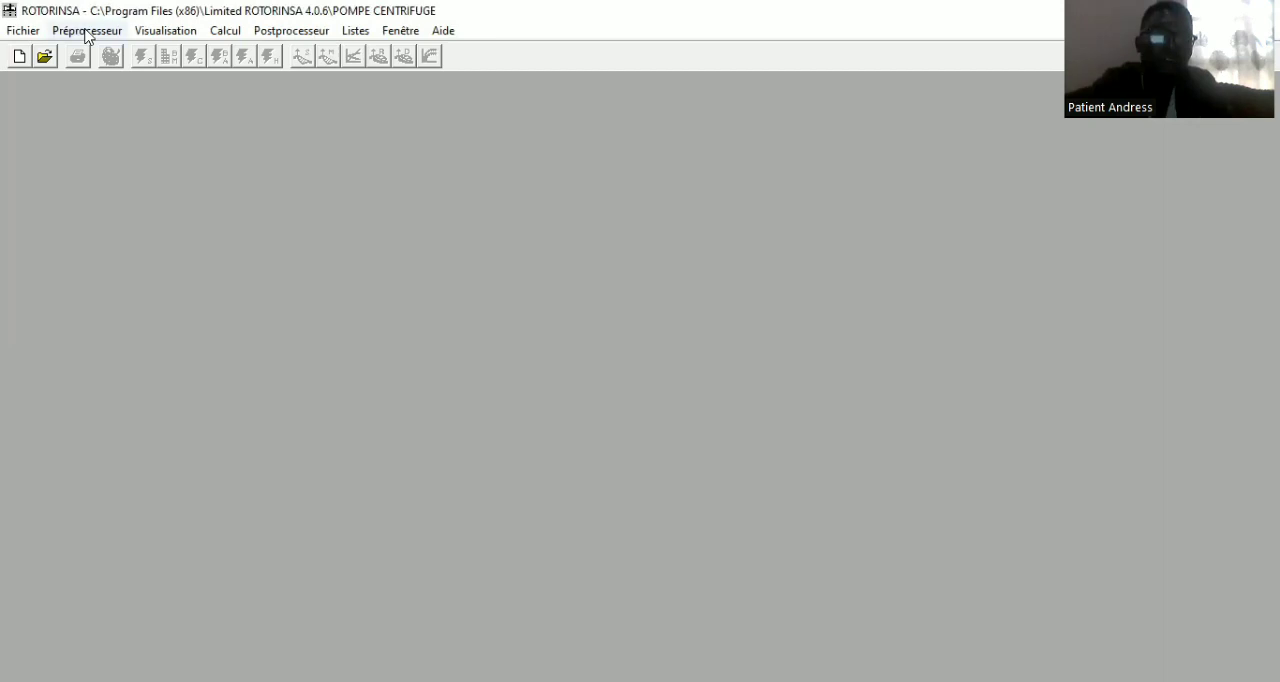
Open the rotor model's node description and add node 1 at position 0 m
{"action": "left_click", "coordinate": [87, 30]}
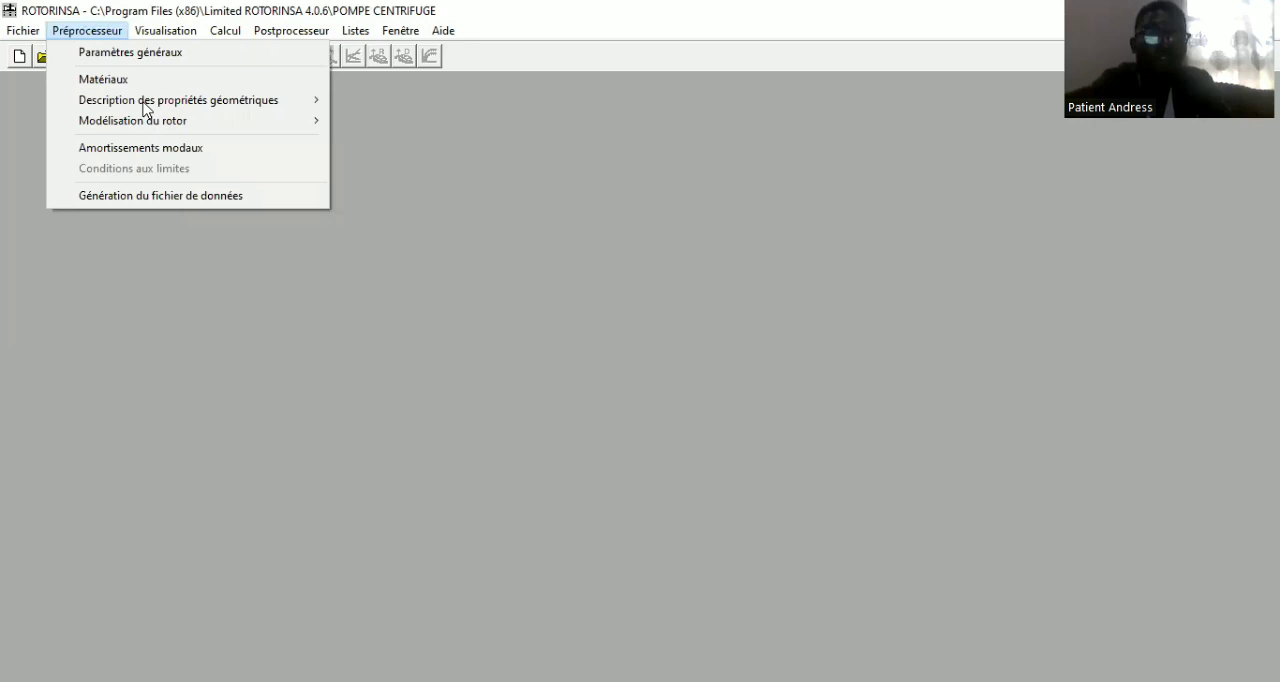
{"action": "left_click", "coordinate": [145, 108]}
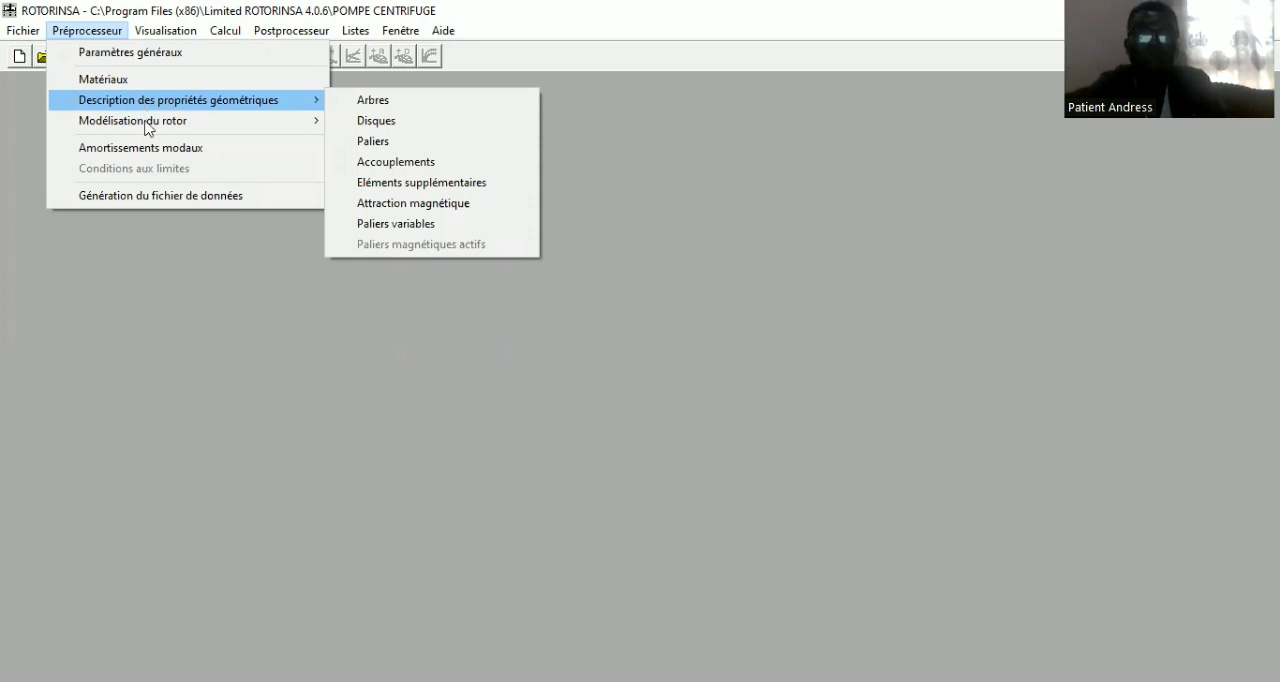
{"action": "mouse_move", "coordinate": [148, 127]}
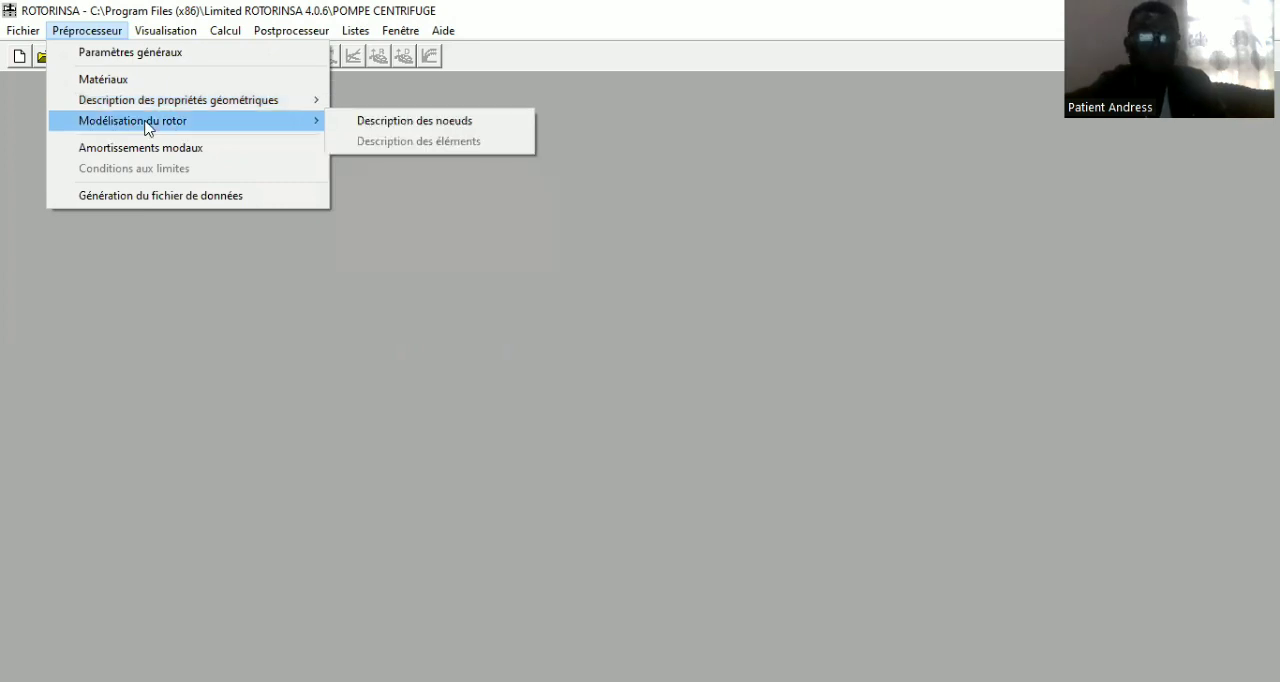
{"action": "left_click", "coordinate": [397, 121]}
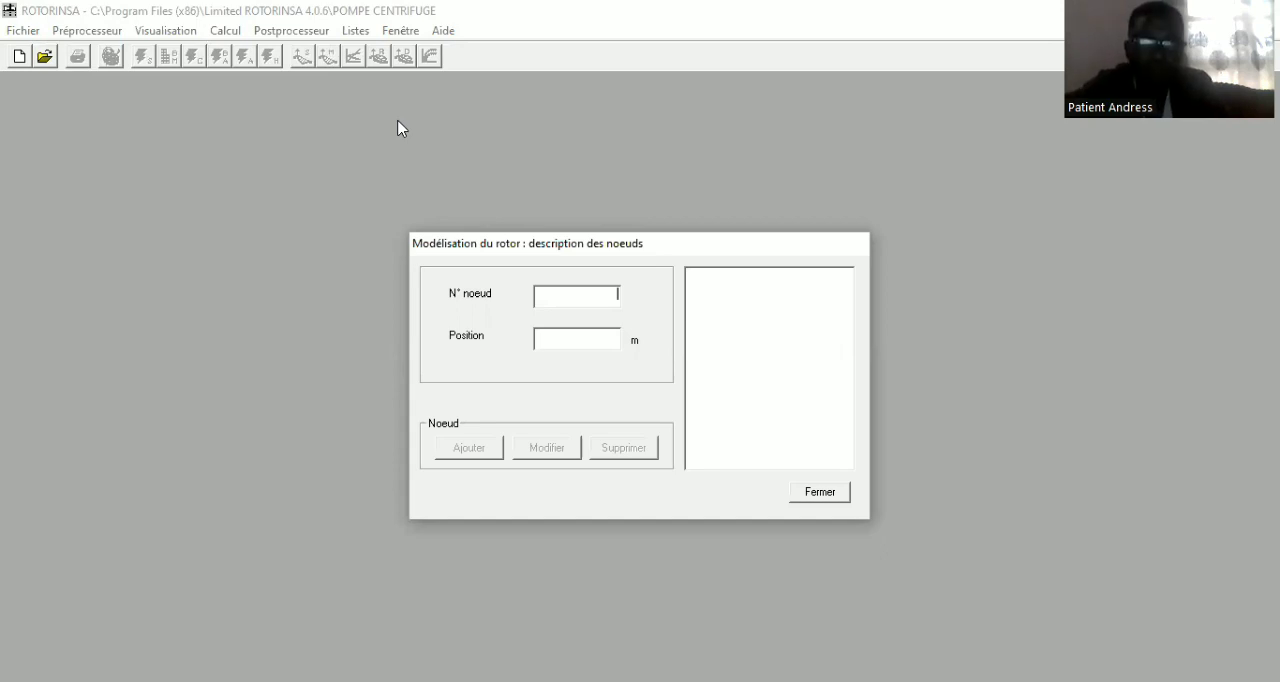
{"action": "type", "text": "1"}
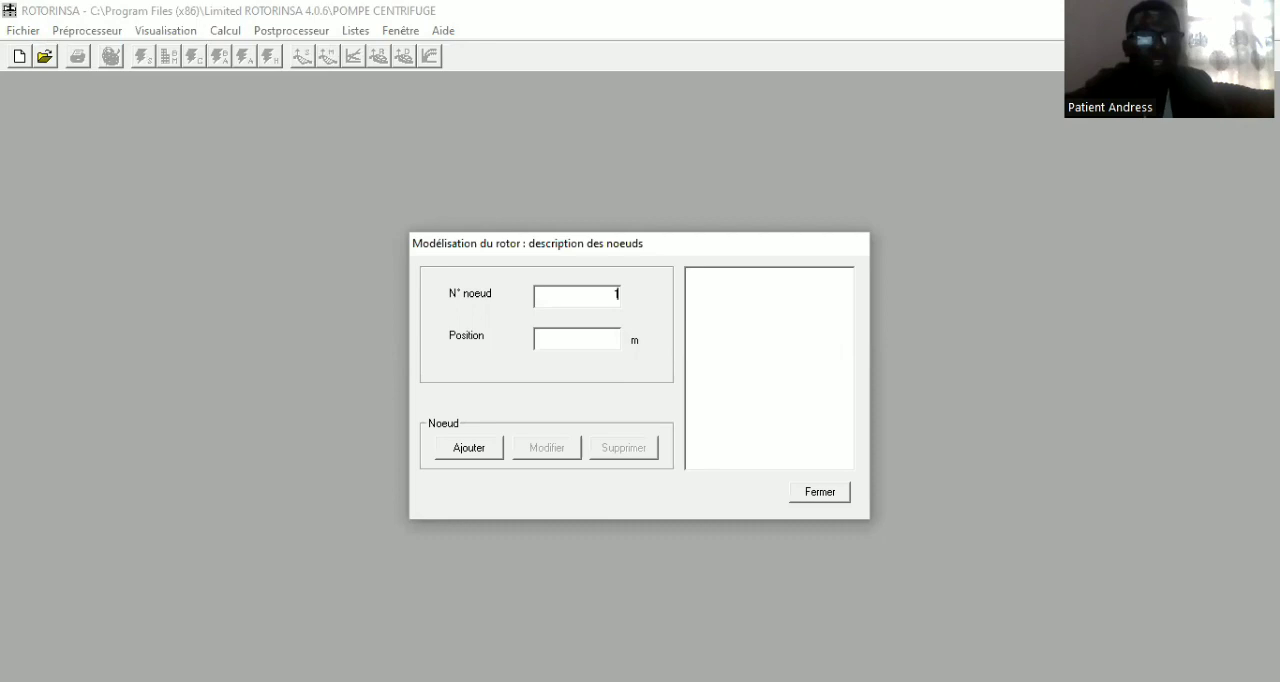
{"action": "left_click", "coordinate": [577, 339]}
{"action": "type", "text": "0"}
{"action": "left_click", "coordinate": [471, 448]}
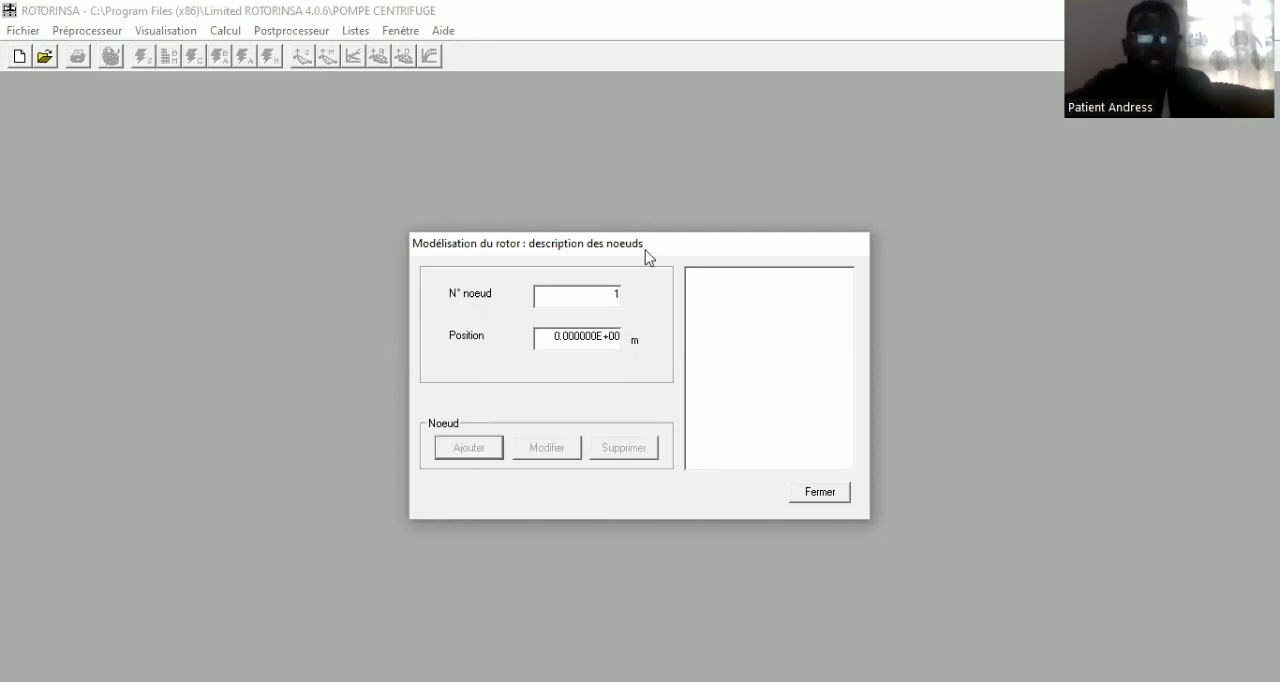
Add node 2 at position 1 m and close the node description
{"action": "left_click", "coordinate": [618, 298]}
{"action": "type", "text": "2"}
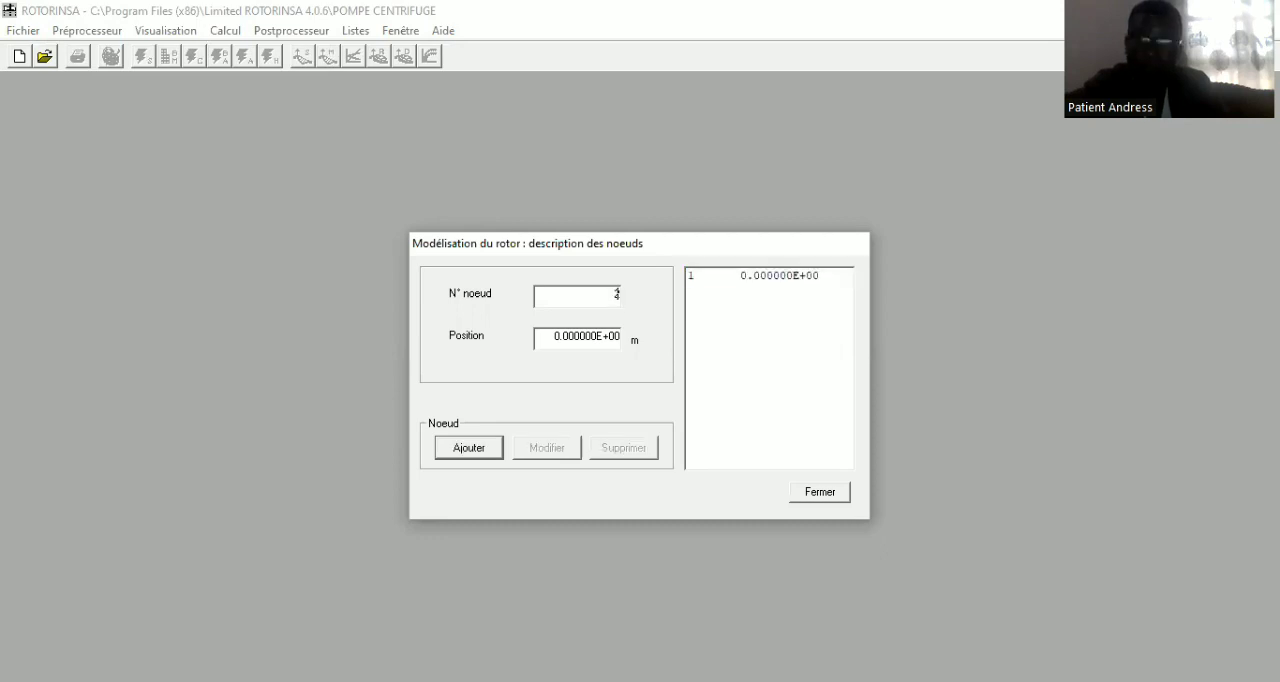
{"action": "left_click", "coordinate": [558, 336]}
{"action": "key", "text": "BackSpace"}
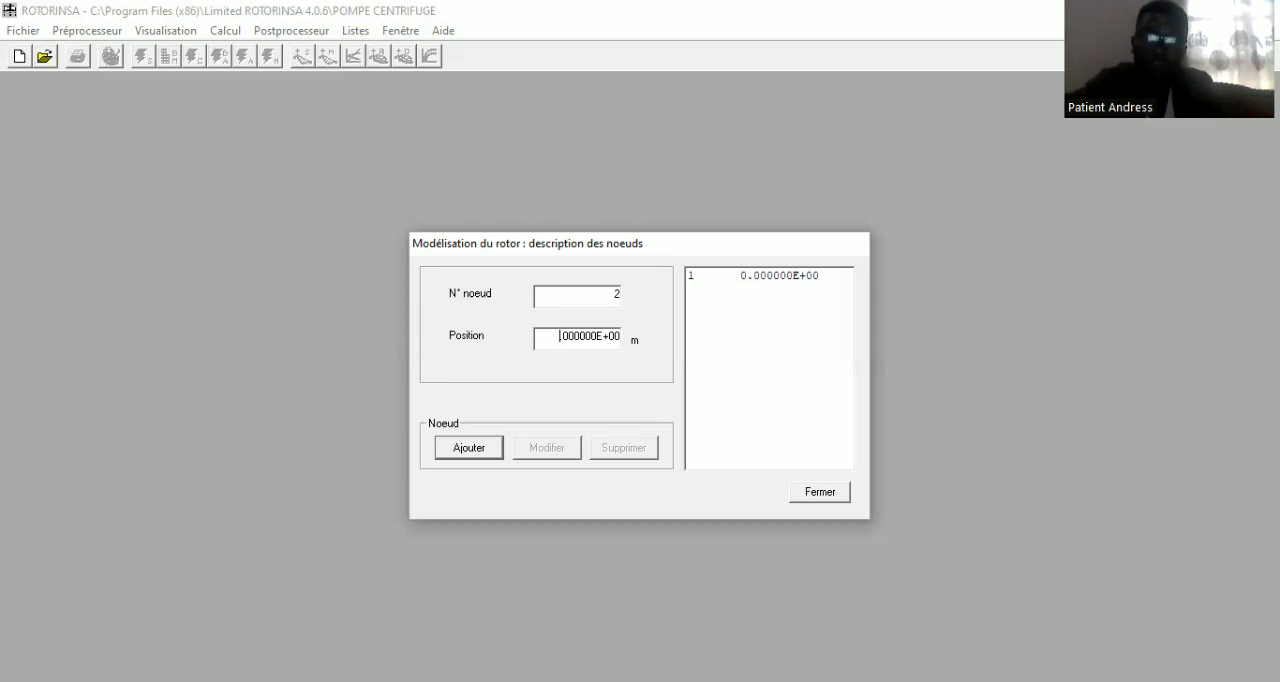
{"action": "type", "text": "1"}
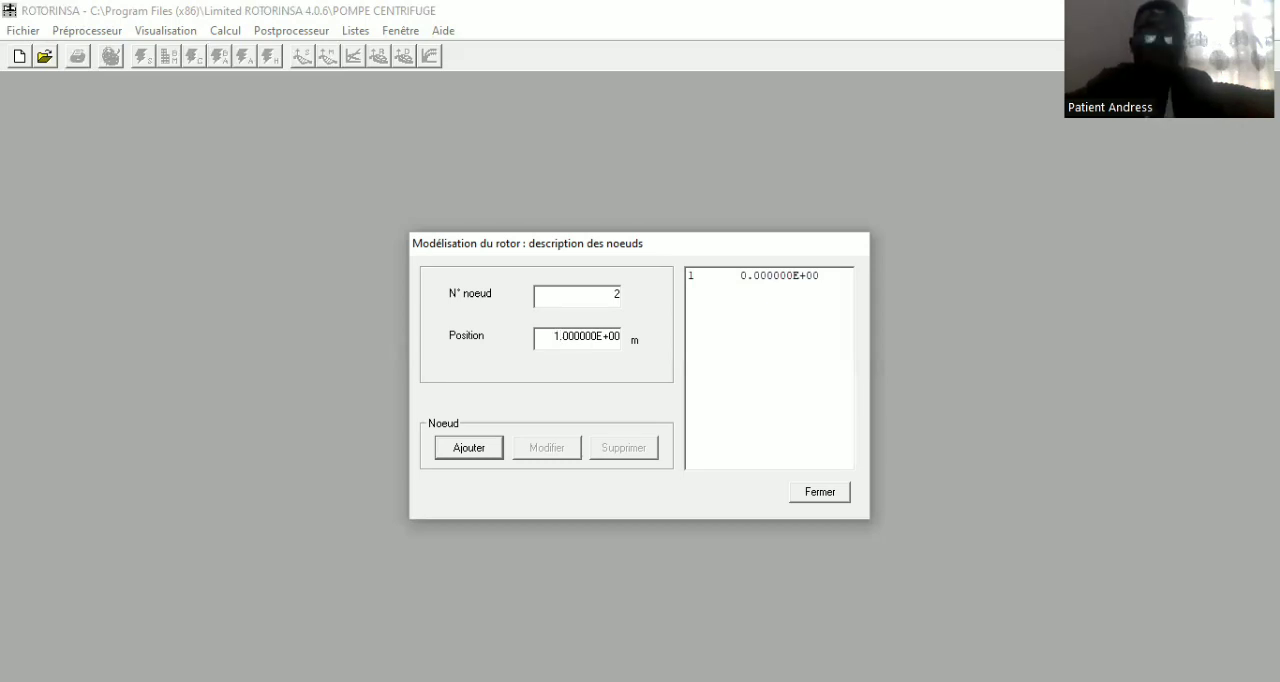
{"action": "left_click", "coordinate": [476, 452]}
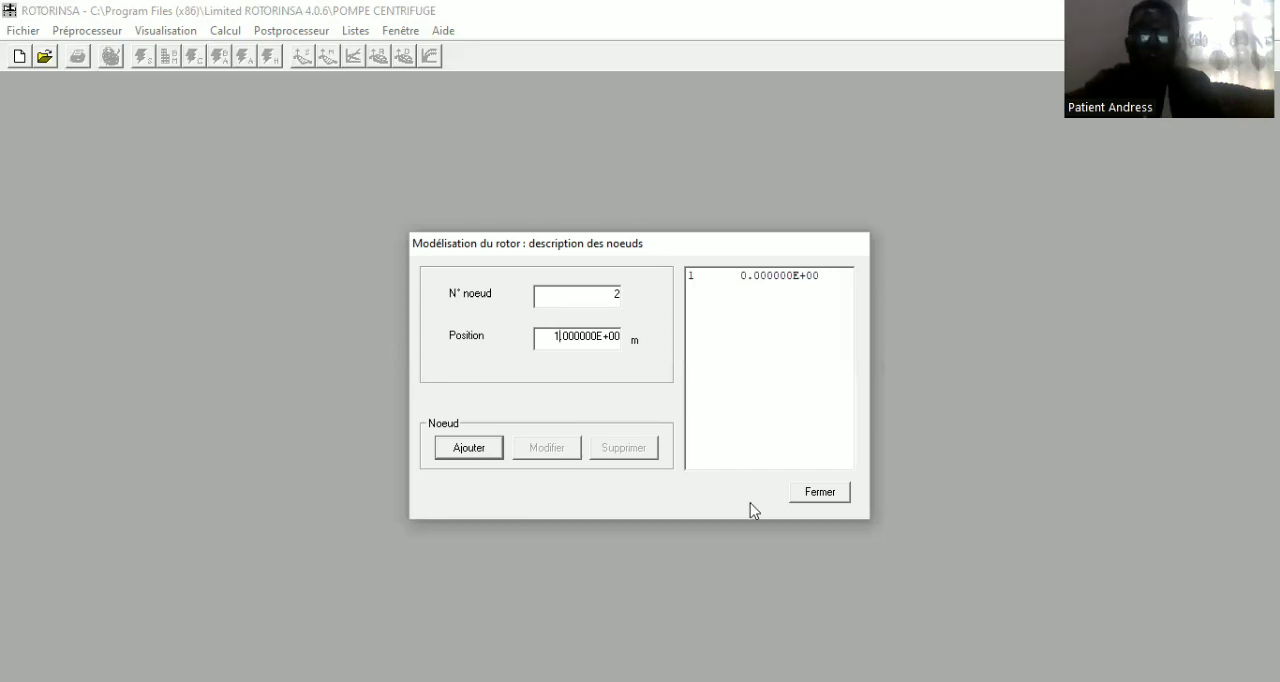
{"action": "left_click", "coordinate": [820, 492]}
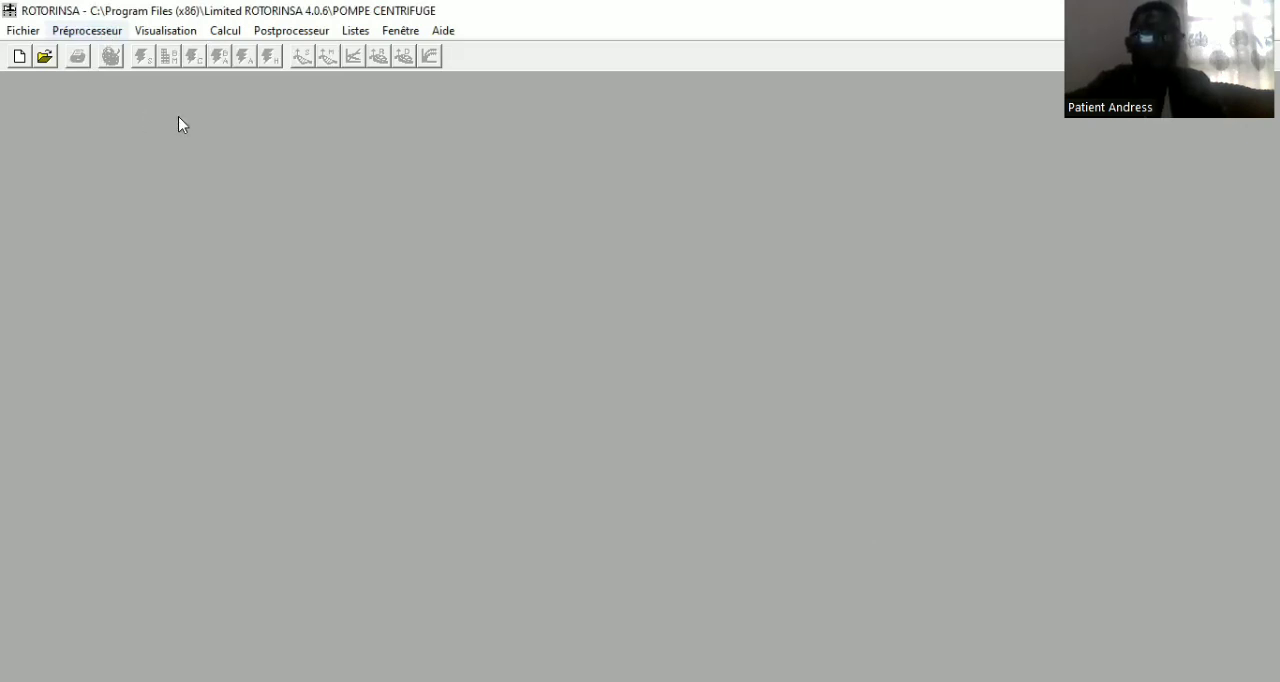
Open the rotor model's element description and add shaft (Arbre) element 1 between nodes 1 and 2, using shaft property 1
{"action": "left_click", "coordinate": [87, 31]}
{"action": "mouse_move", "coordinate": [178, 117]}
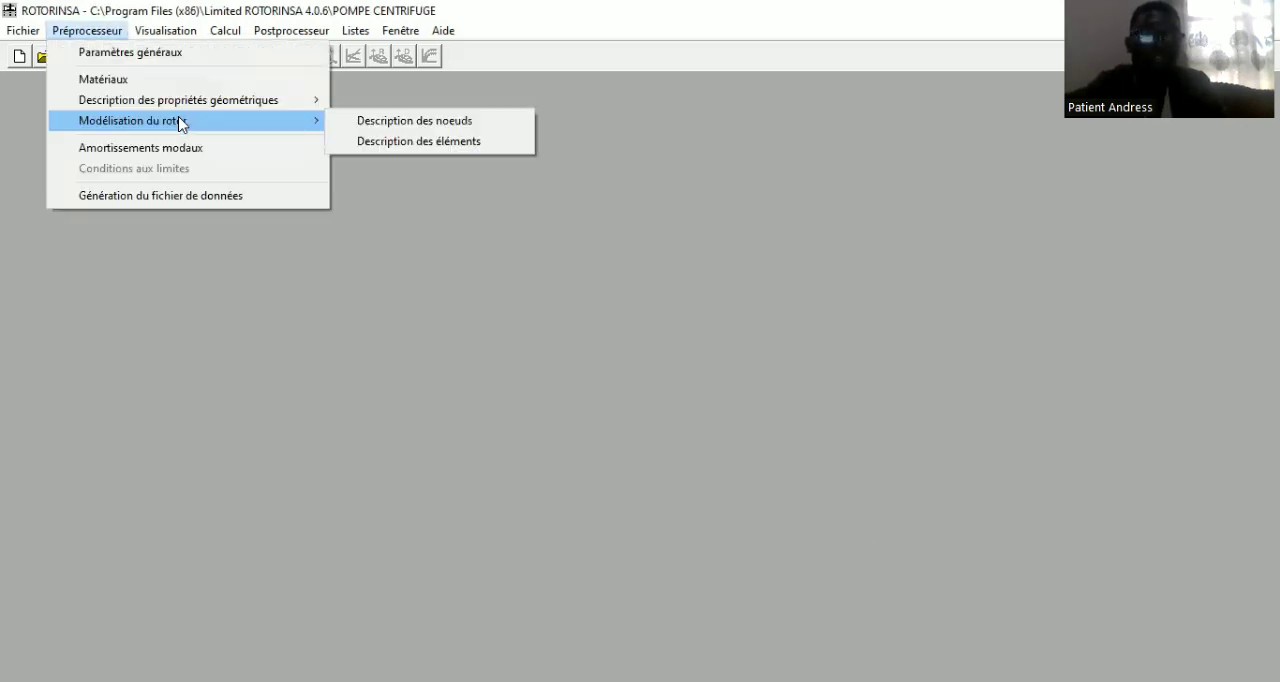
{"action": "left_click", "coordinate": [415, 145]}
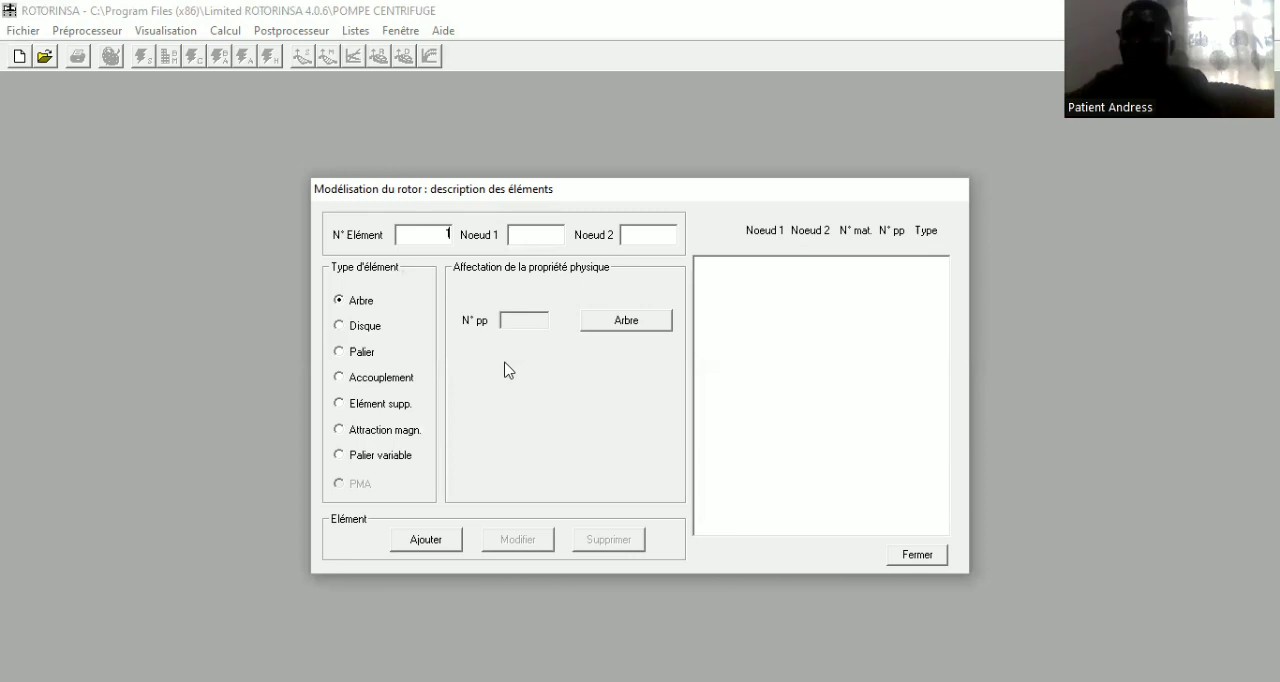
{"action": "left_click", "coordinate": [540, 233]}
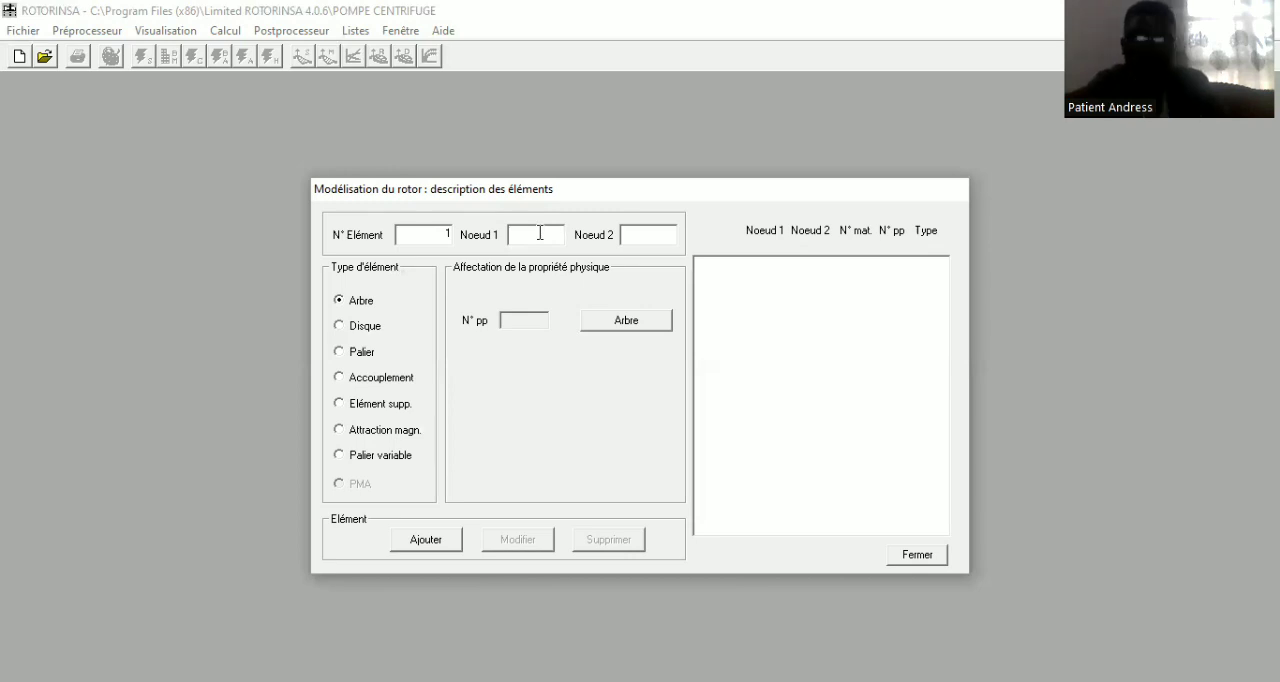
{"action": "type", "text": "1"}
{"action": "key", "text": "Tab"}
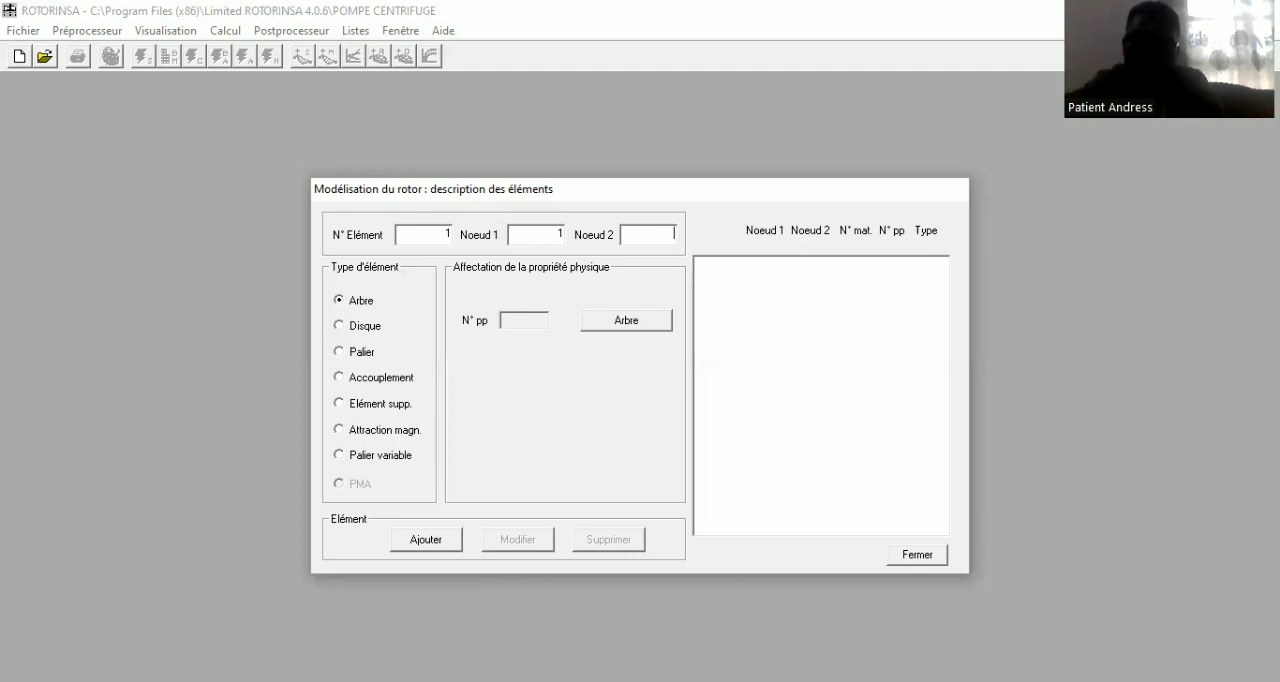
{"action": "type", "text": "2"}
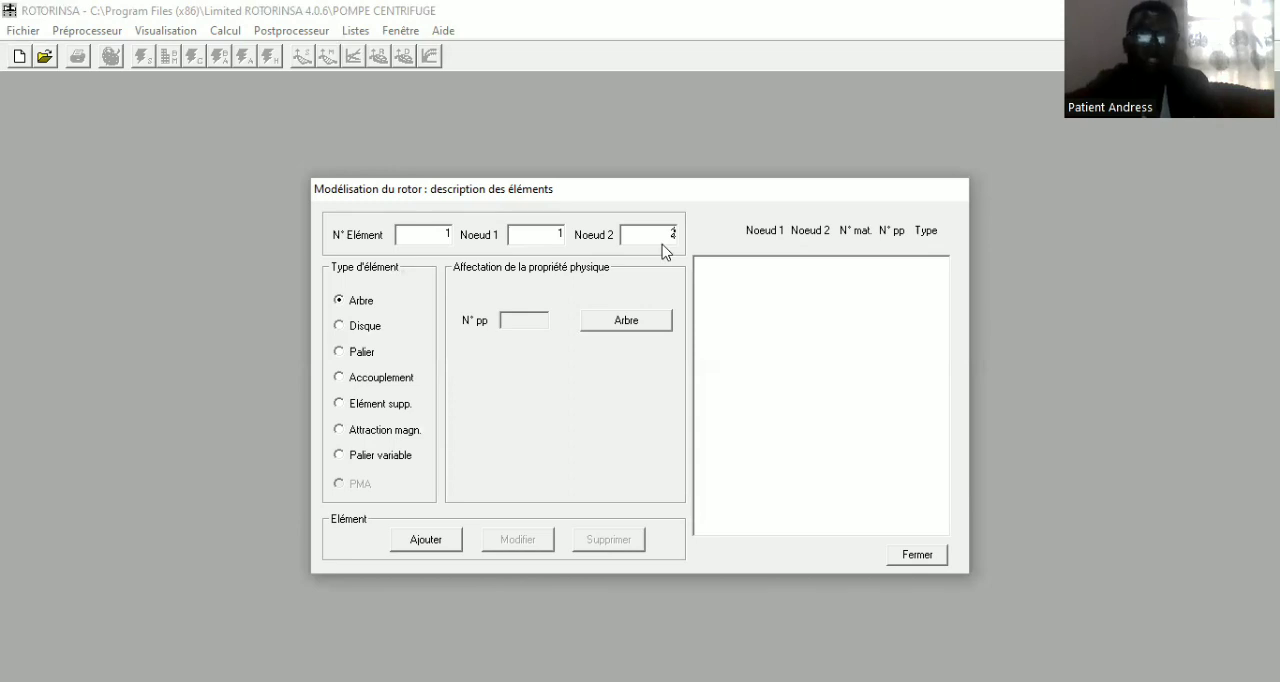
{"action": "left_click", "coordinate": [628, 320]}
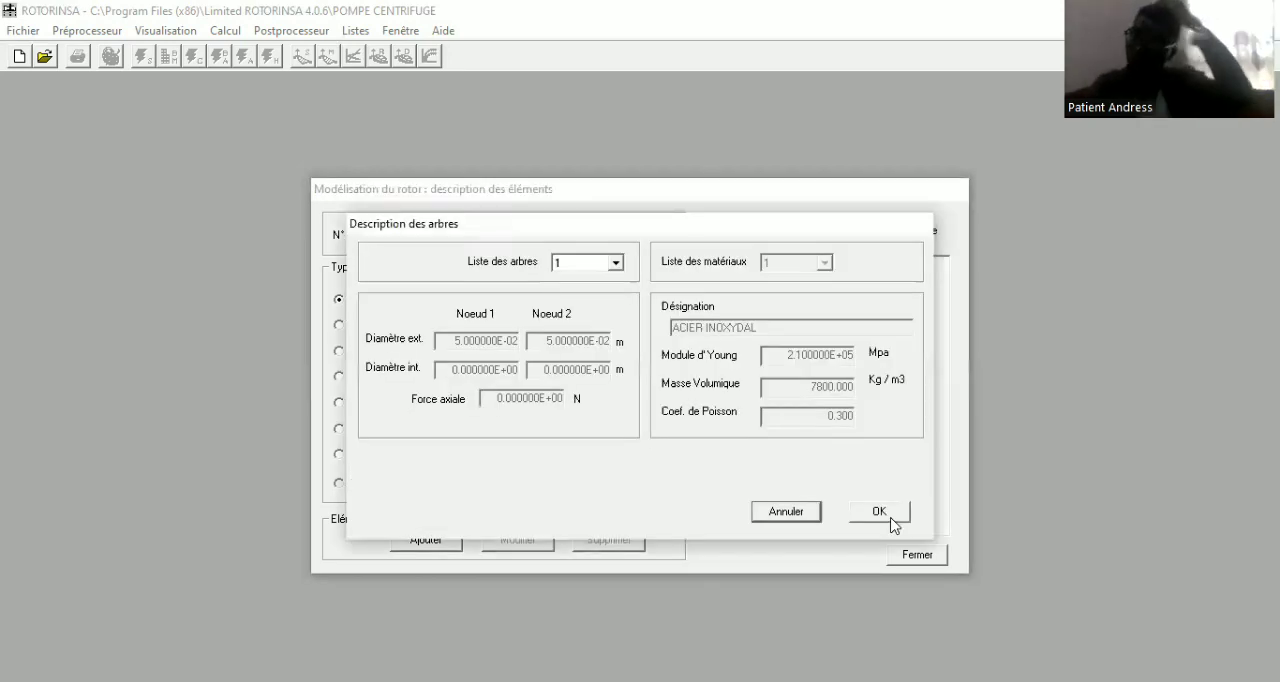
{"action": "left_click", "coordinate": [893, 524]}
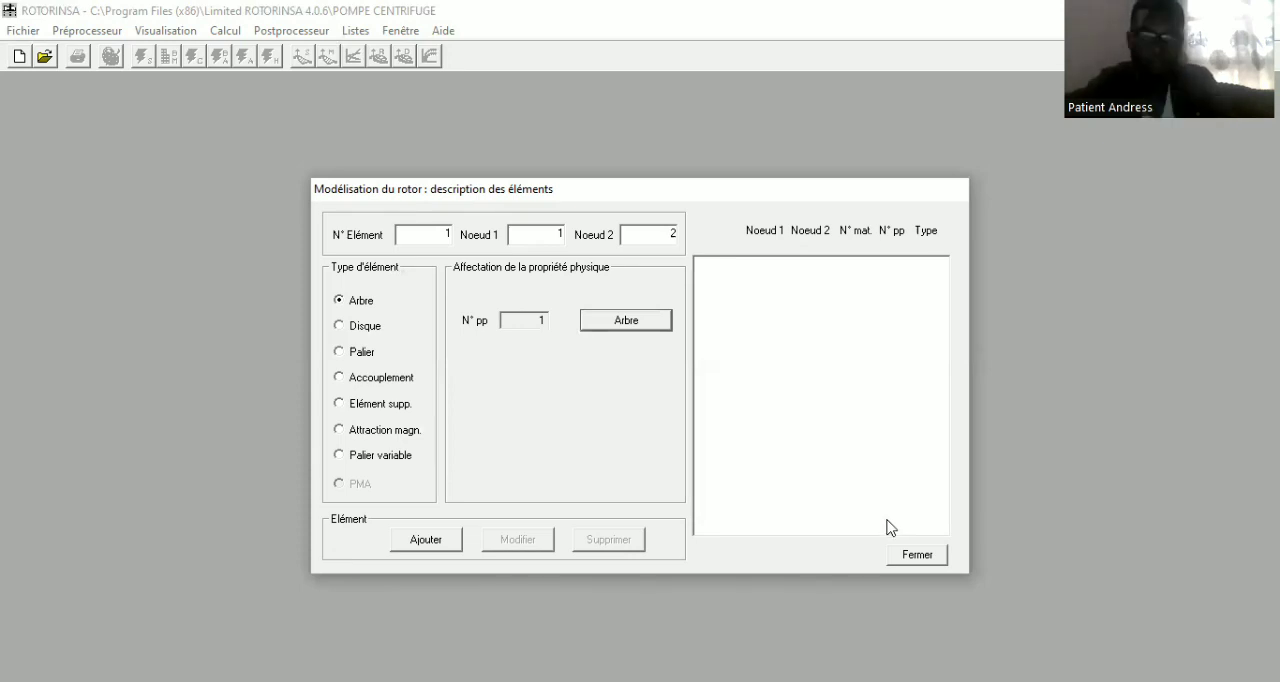
{"action": "left_click", "coordinate": [426, 541]}
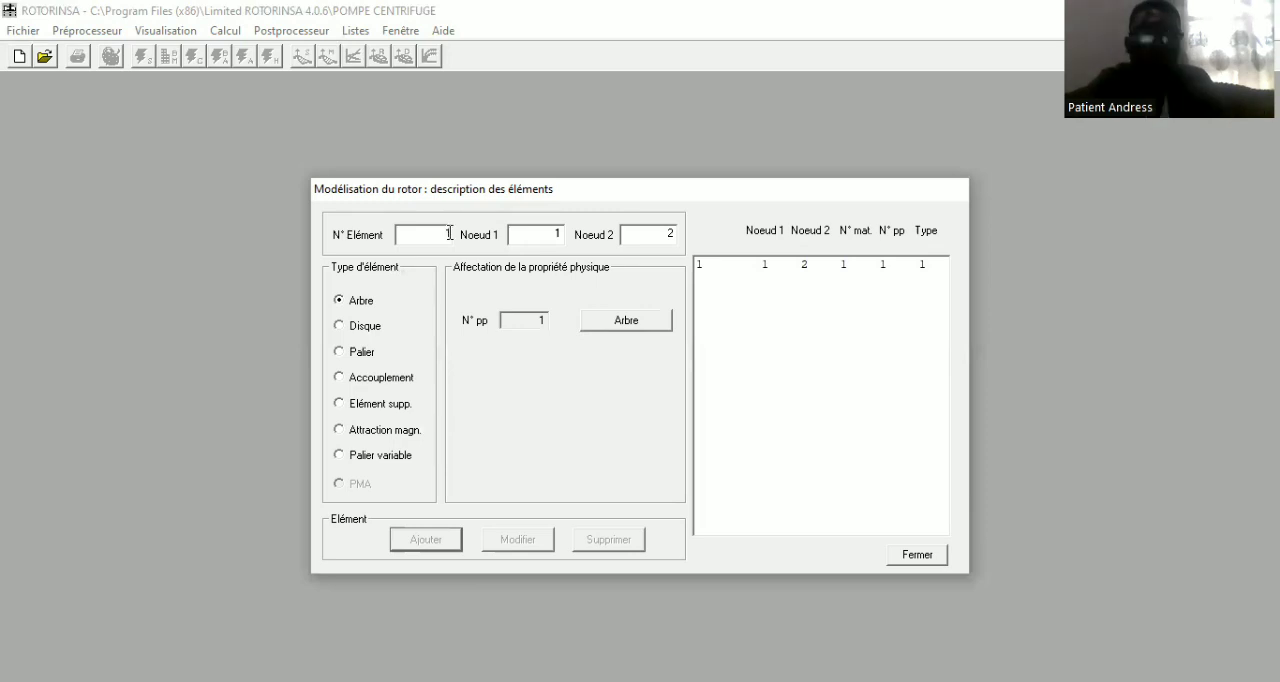
Add element 2 as a disc (Disque) at node 2, using disc property 1
{"action": "left_click", "coordinate": [765, 264]}
{"action": "left_click", "coordinate": [450, 235]}
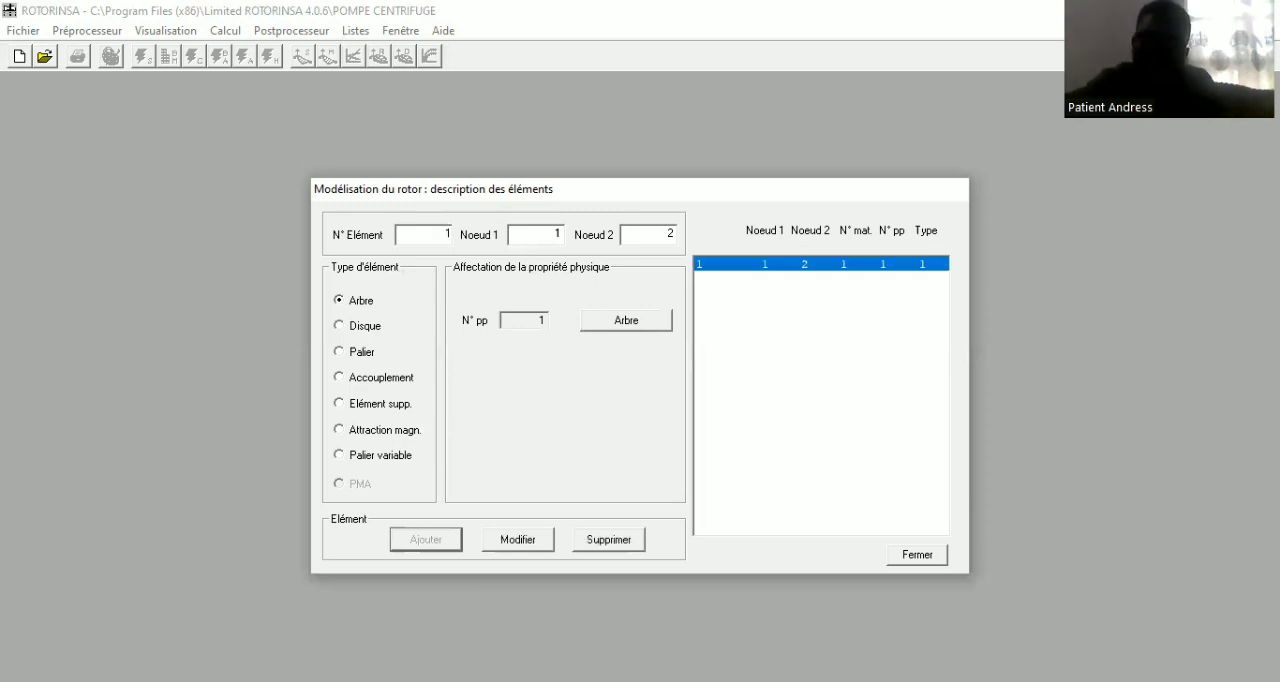
{"action": "key", "text": "BackSpace"}
{"action": "type", "text": "2"}
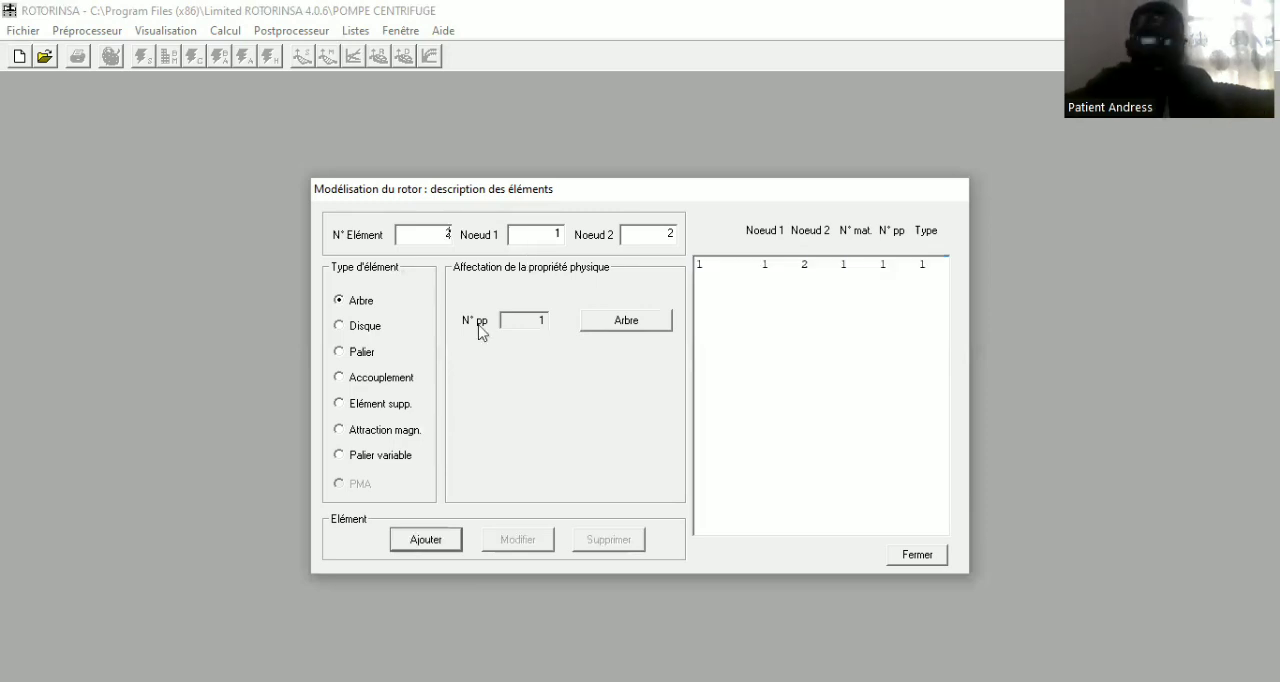
{"action": "left_click", "coordinate": [339, 325]}
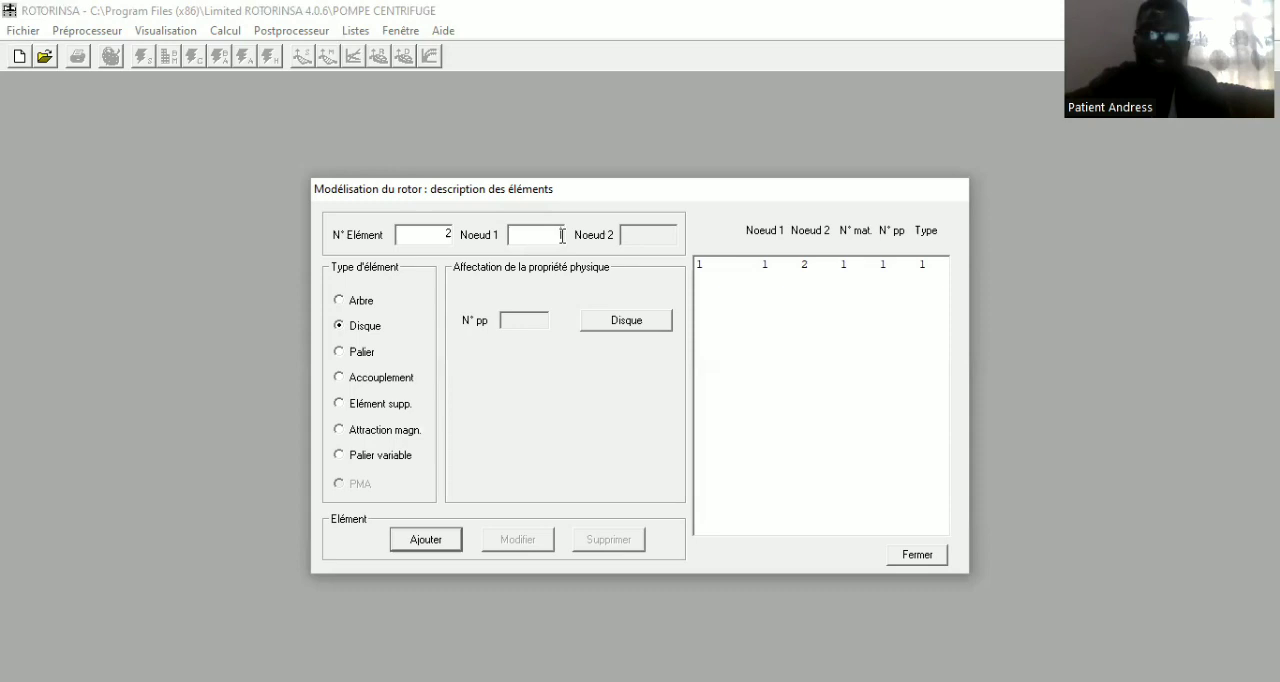
{"action": "type", "text": "2"}
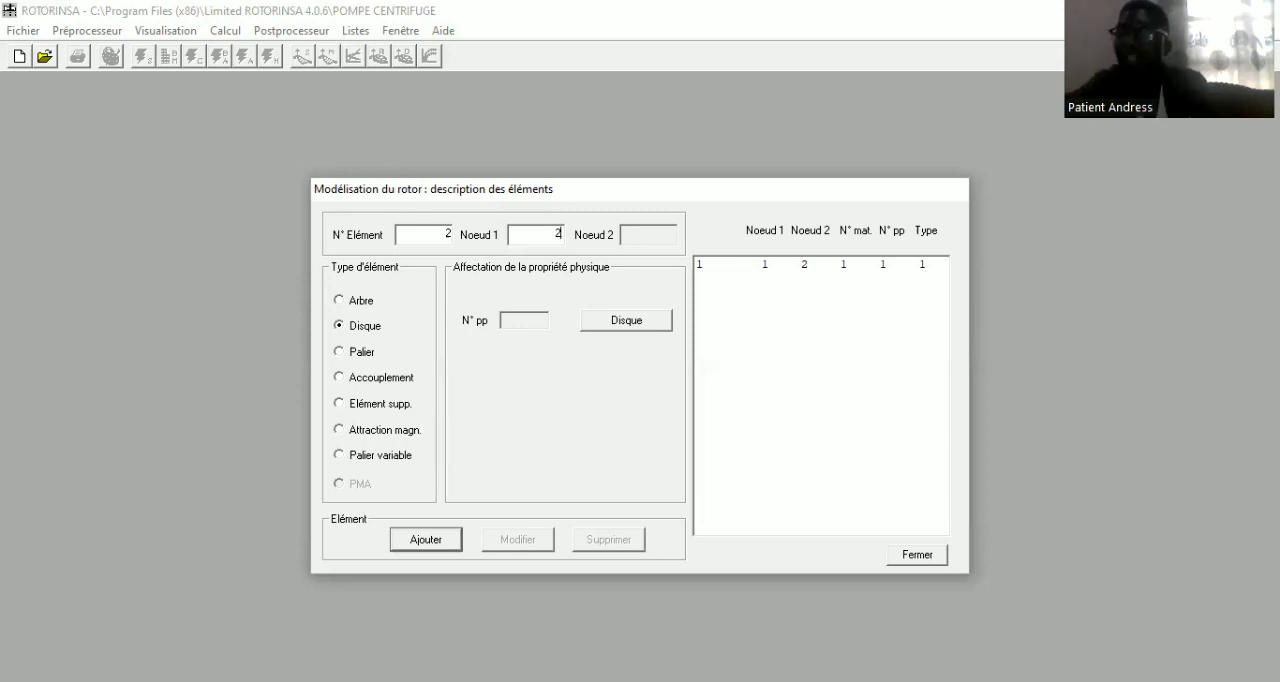
{"action": "left_click", "coordinate": [624, 325]}
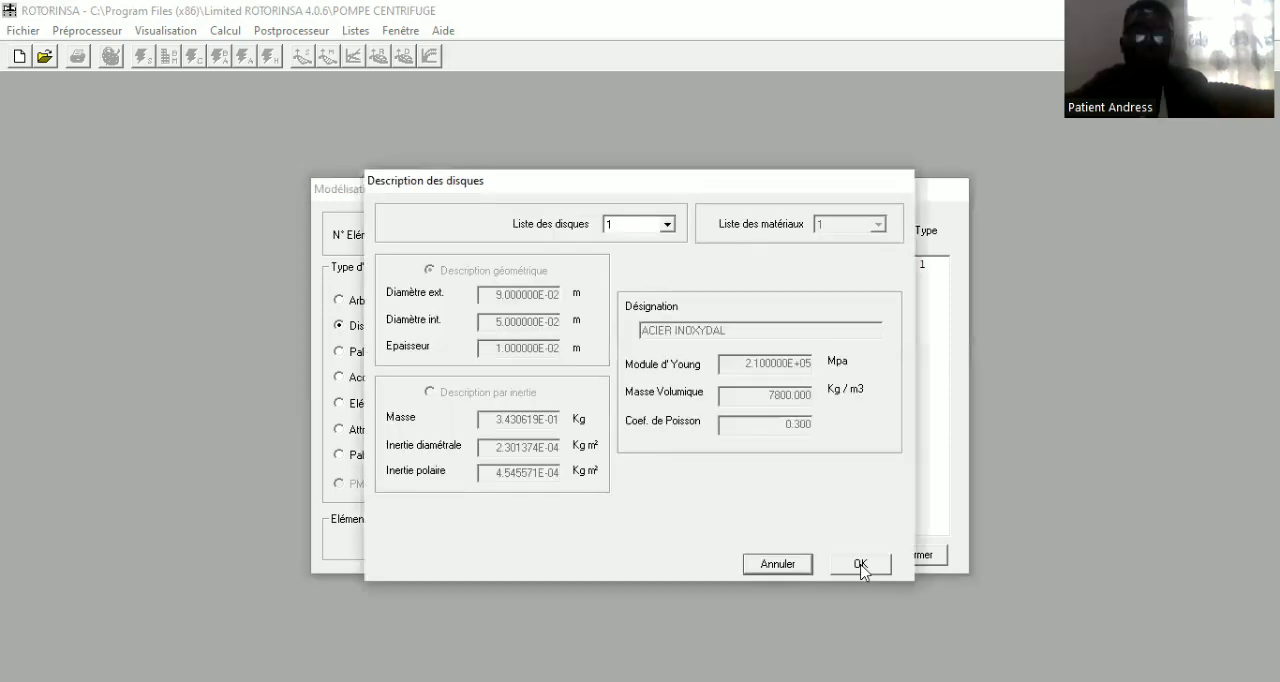
{"action": "left_click", "coordinate": [860, 565]}
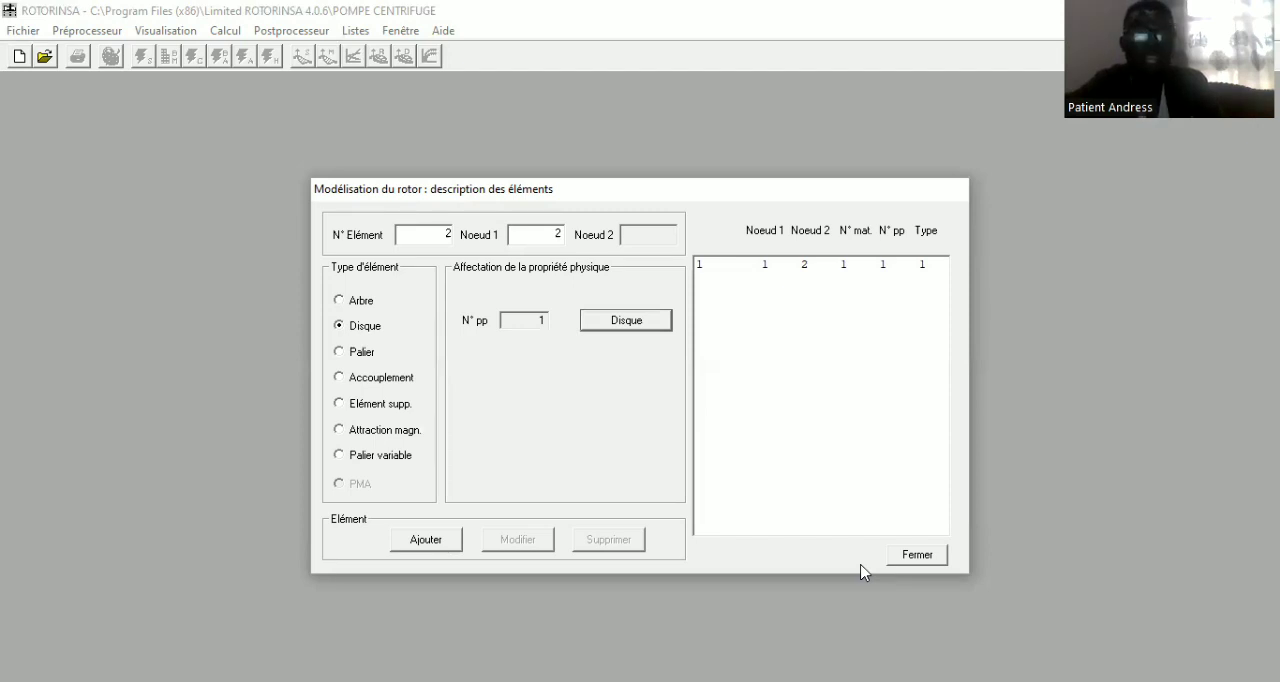
{"action": "left_click", "coordinate": [436, 545]}
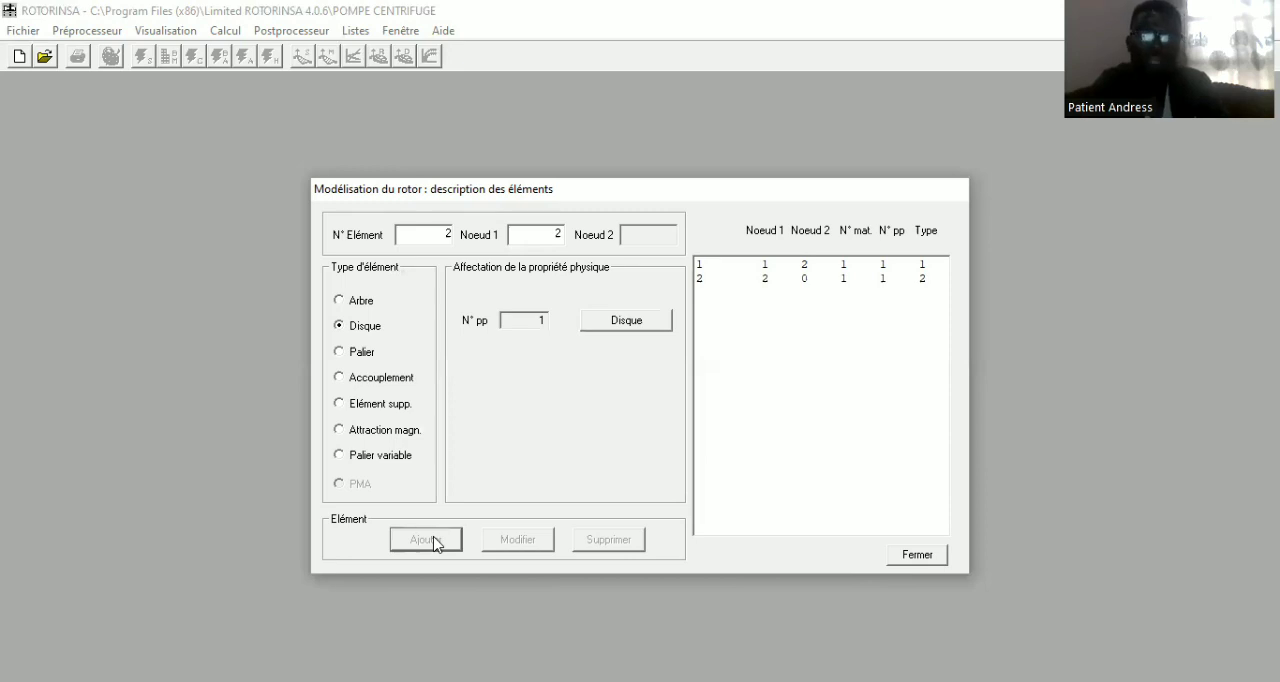
Add element 3 as a bearing (Palier) with node 1 as both its first and second node, using bearing property 1
{"action": "left_click", "coordinate": [451, 234]}
{"action": "key", "text": "BackSpace"}
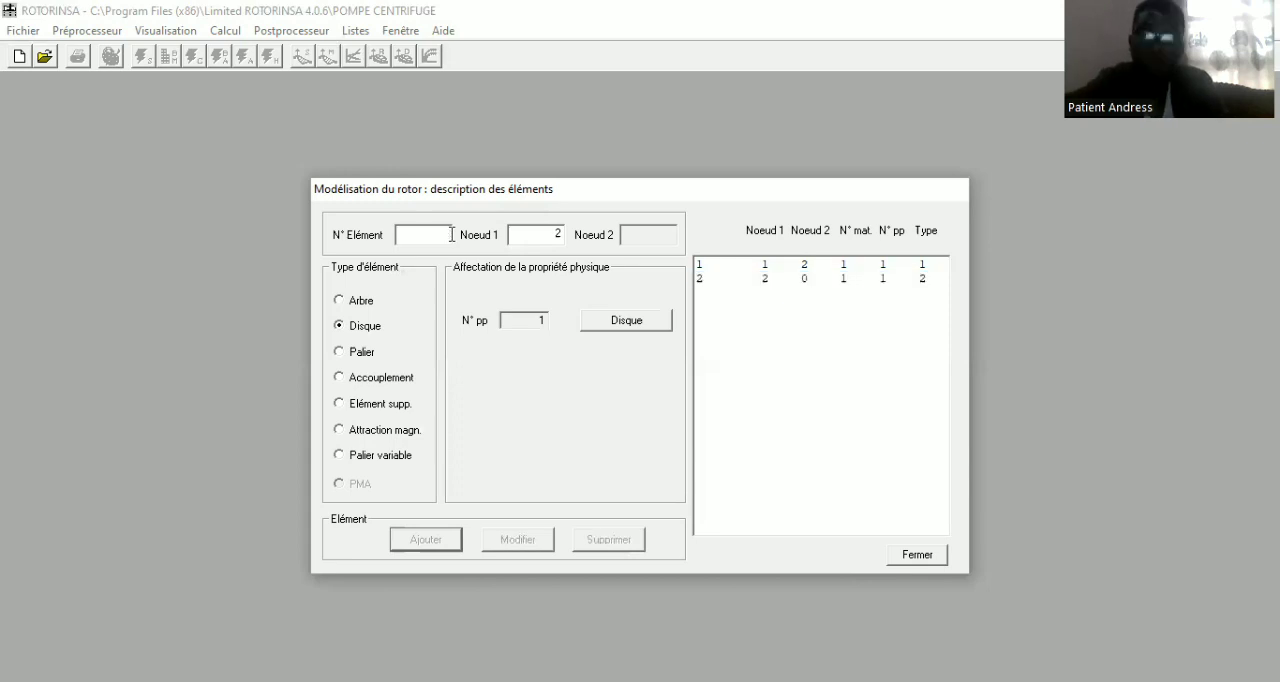
{"action": "type", "text": "3"}
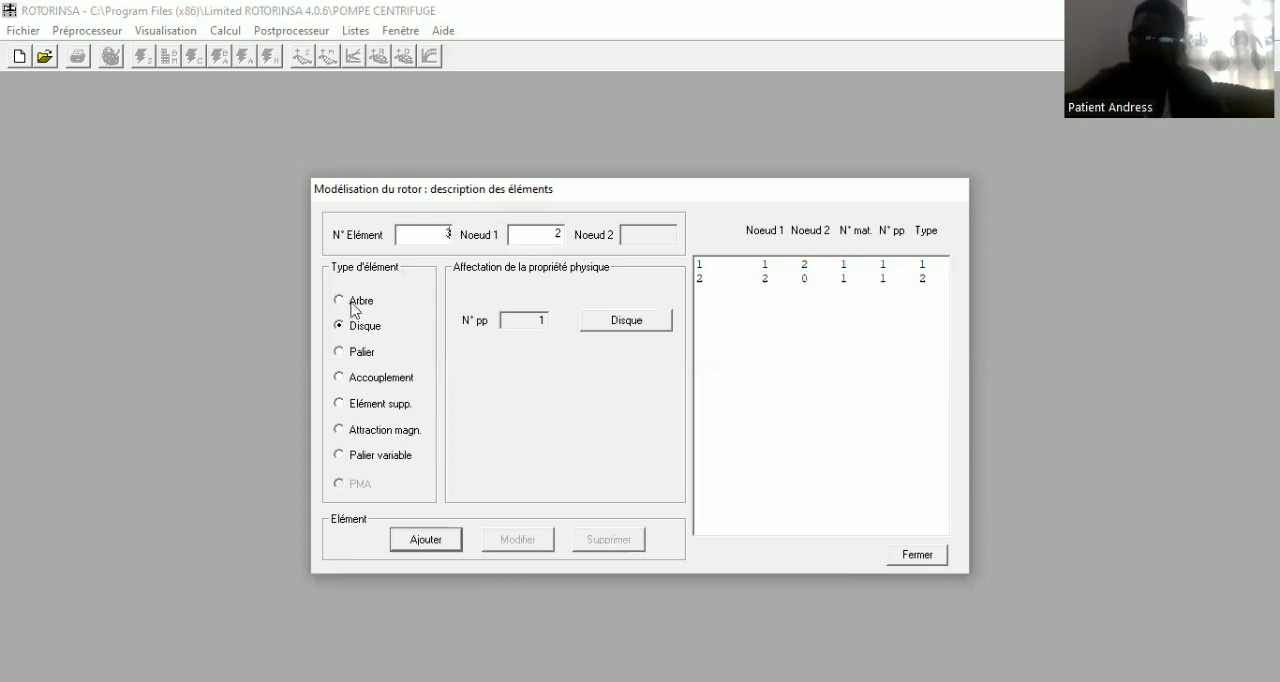
{"action": "left_click", "coordinate": [339, 354]}
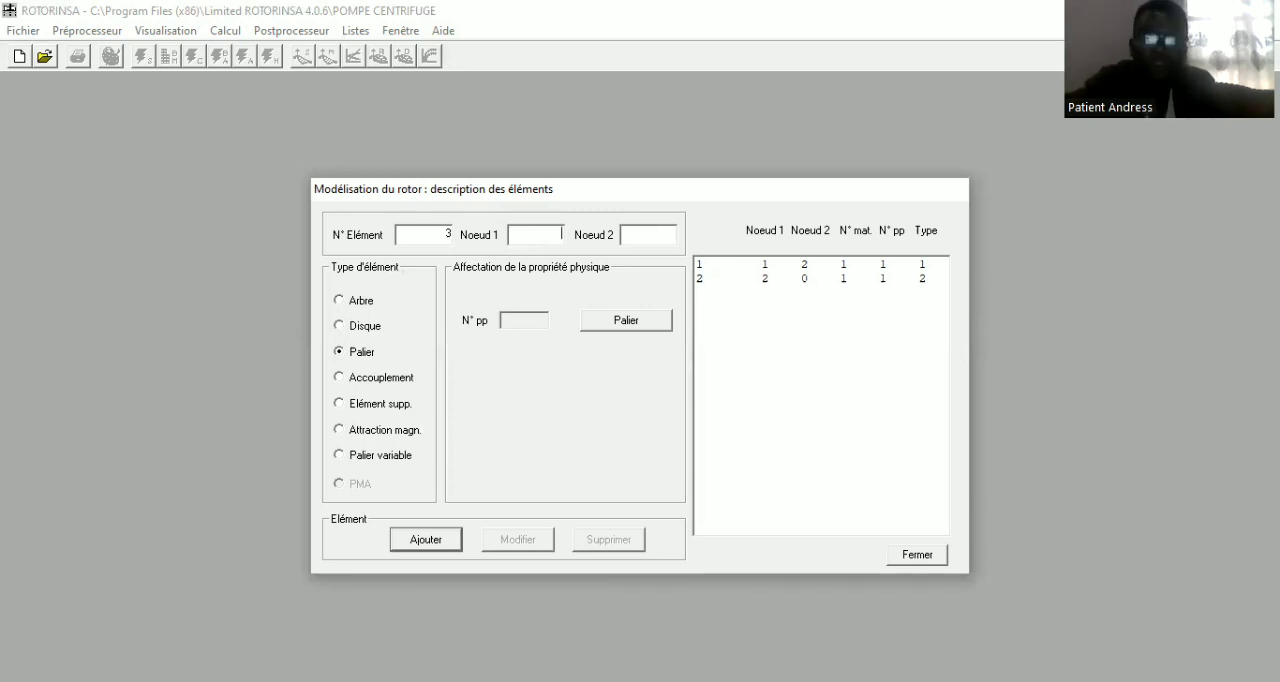
{"action": "type", "text": "1"}
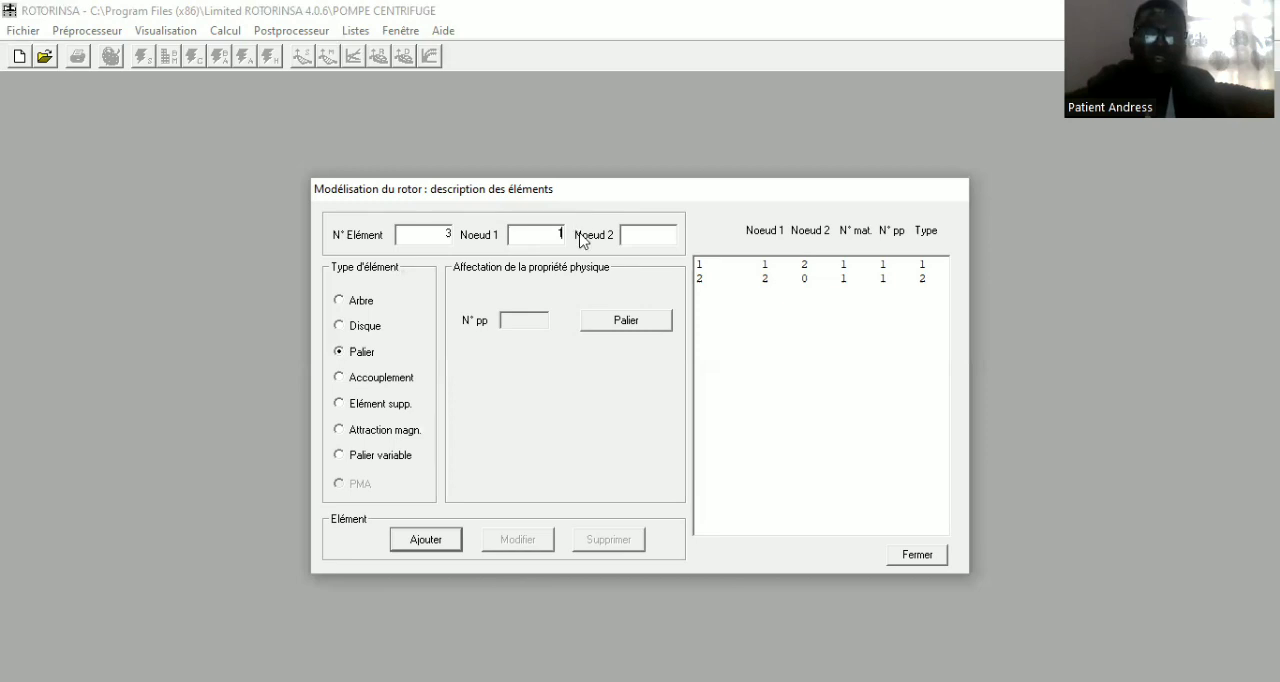
{"action": "left_click", "coordinate": [639, 233]}
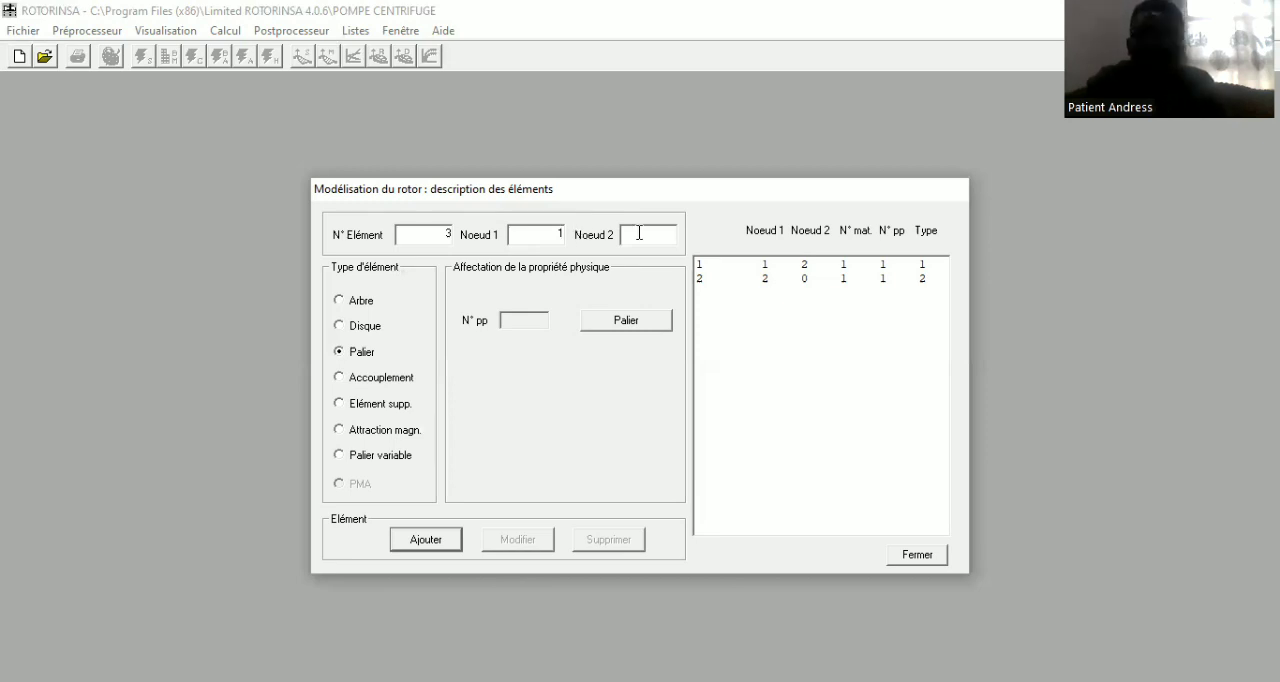
{"action": "type", "text": "1"}
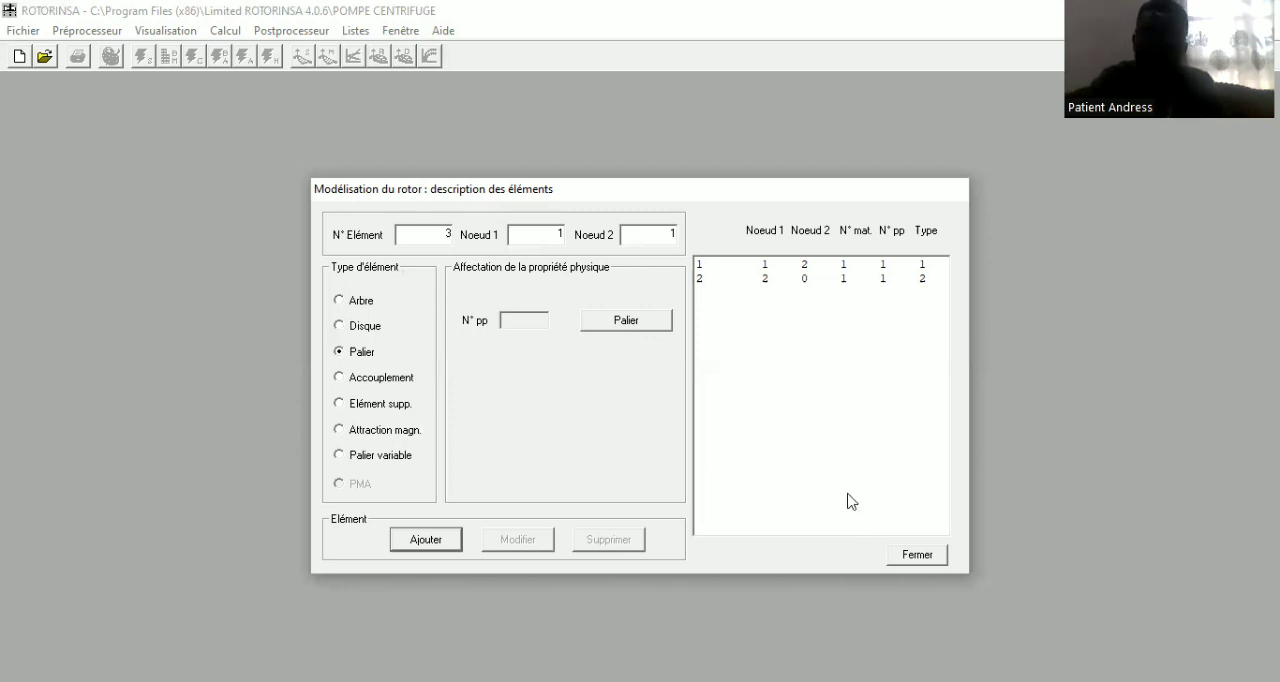
{"action": "left_click", "coordinate": [425, 540]}
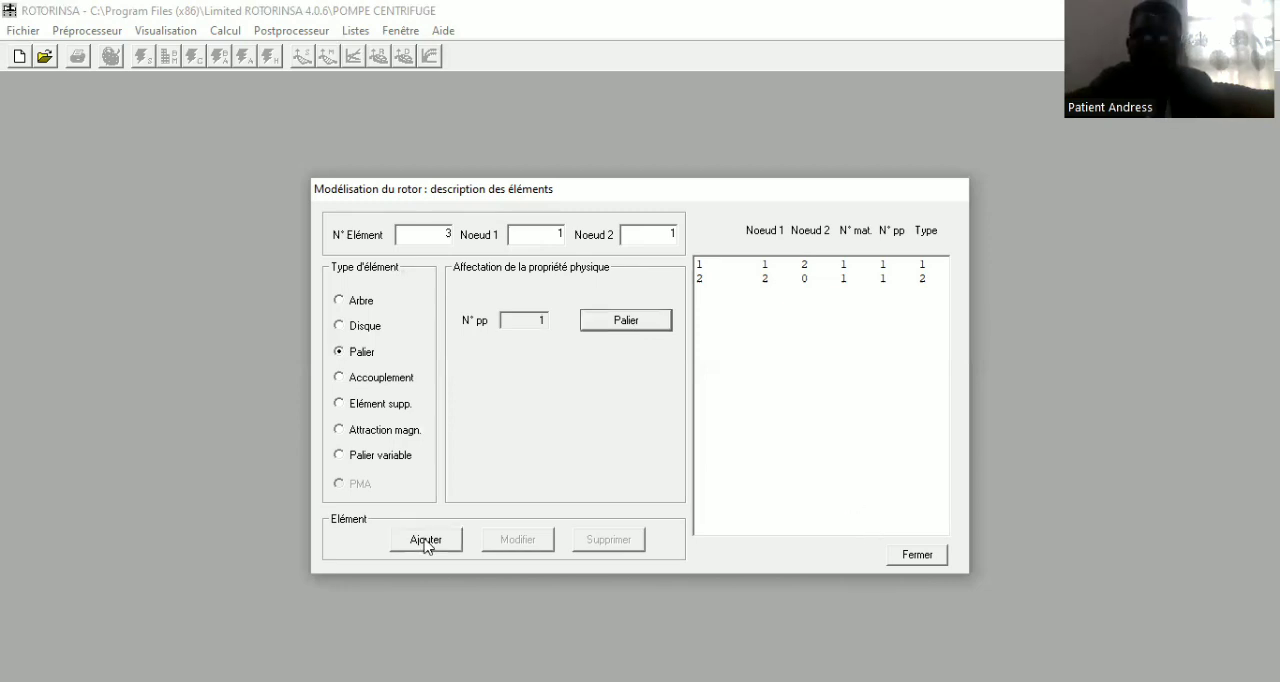
{"action": "left_click", "coordinate": [425, 540]}
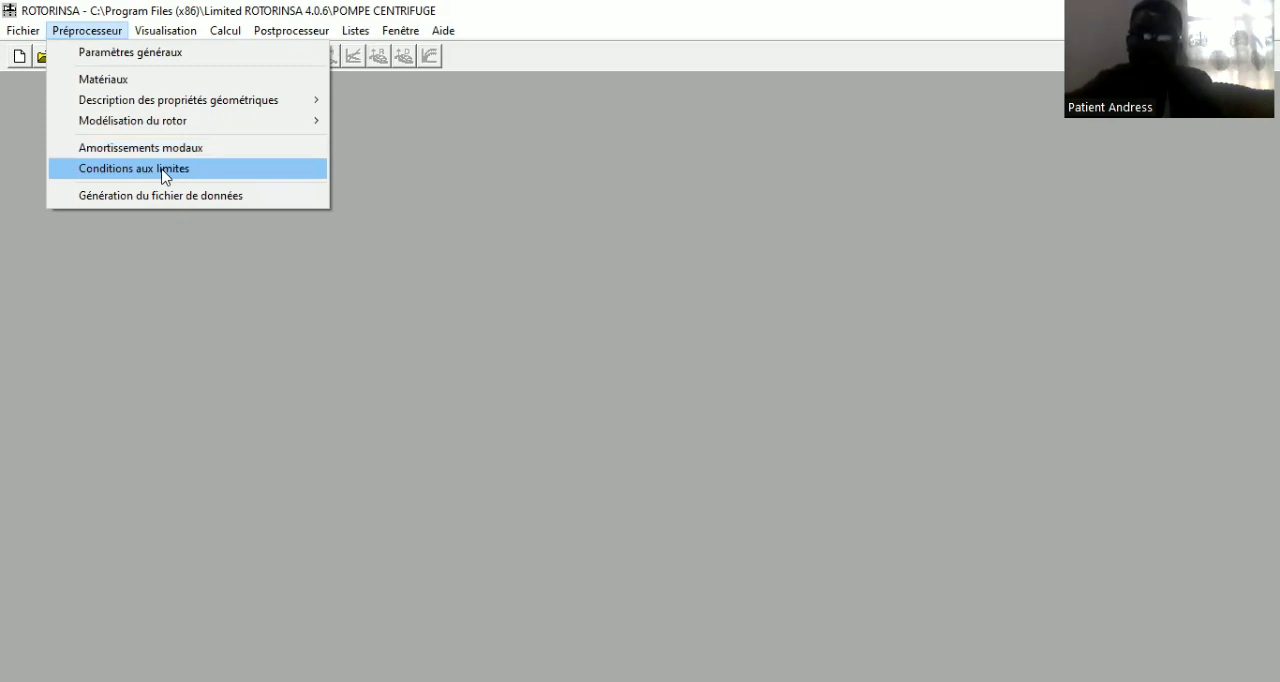
Define the boundary conditions of node 1 by blocking displacement along X and Z and rotation about X and Z, and save them
{"action": "left_click", "coordinate": [165, 176]}
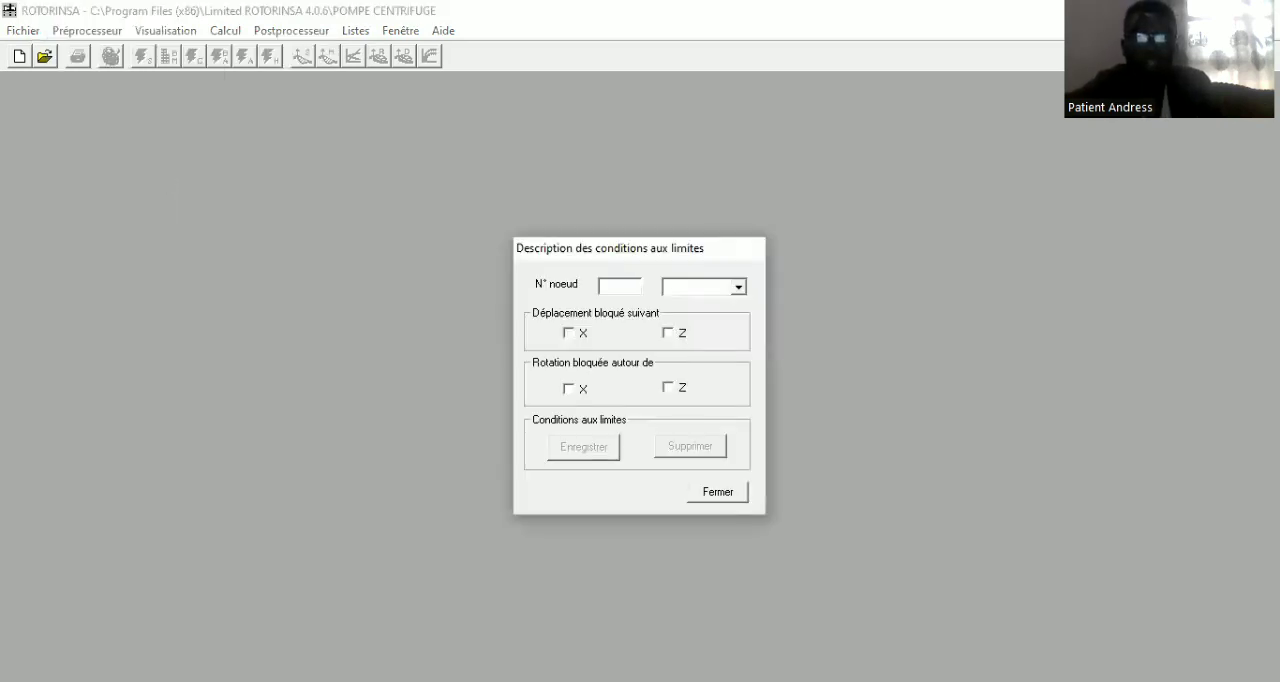
{"action": "type", "text": "1"}
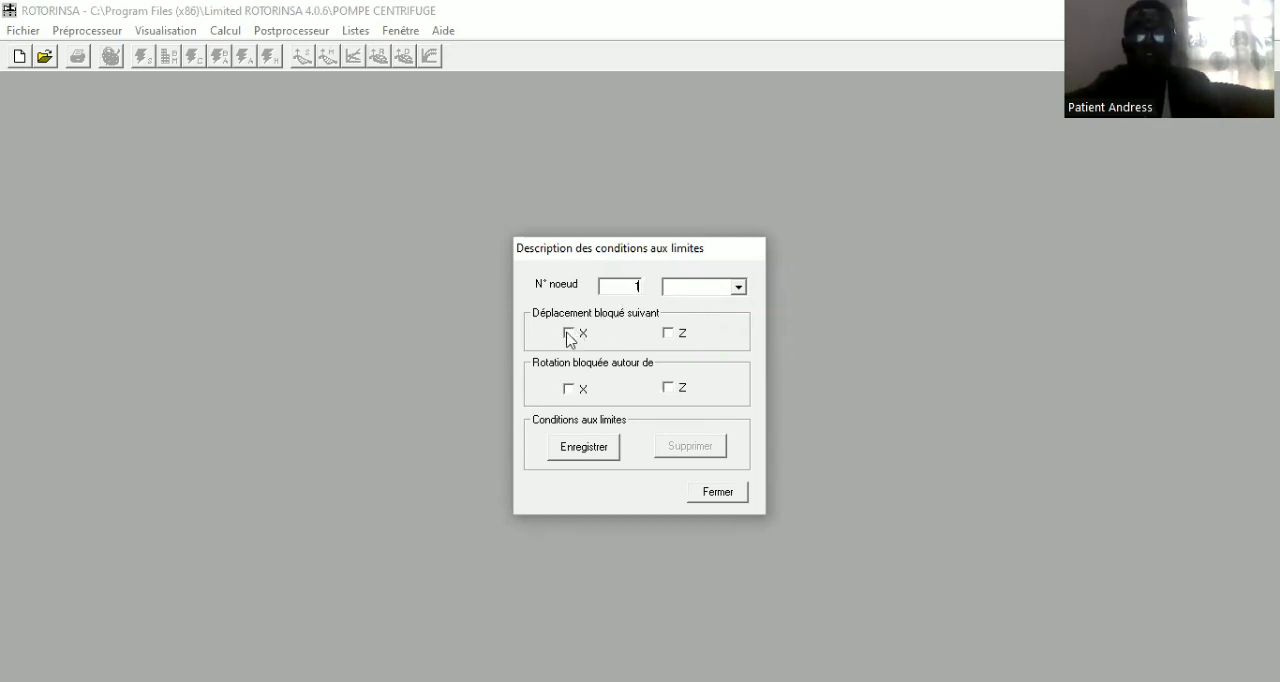
{"action": "left_click", "coordinate": [666, 334]}
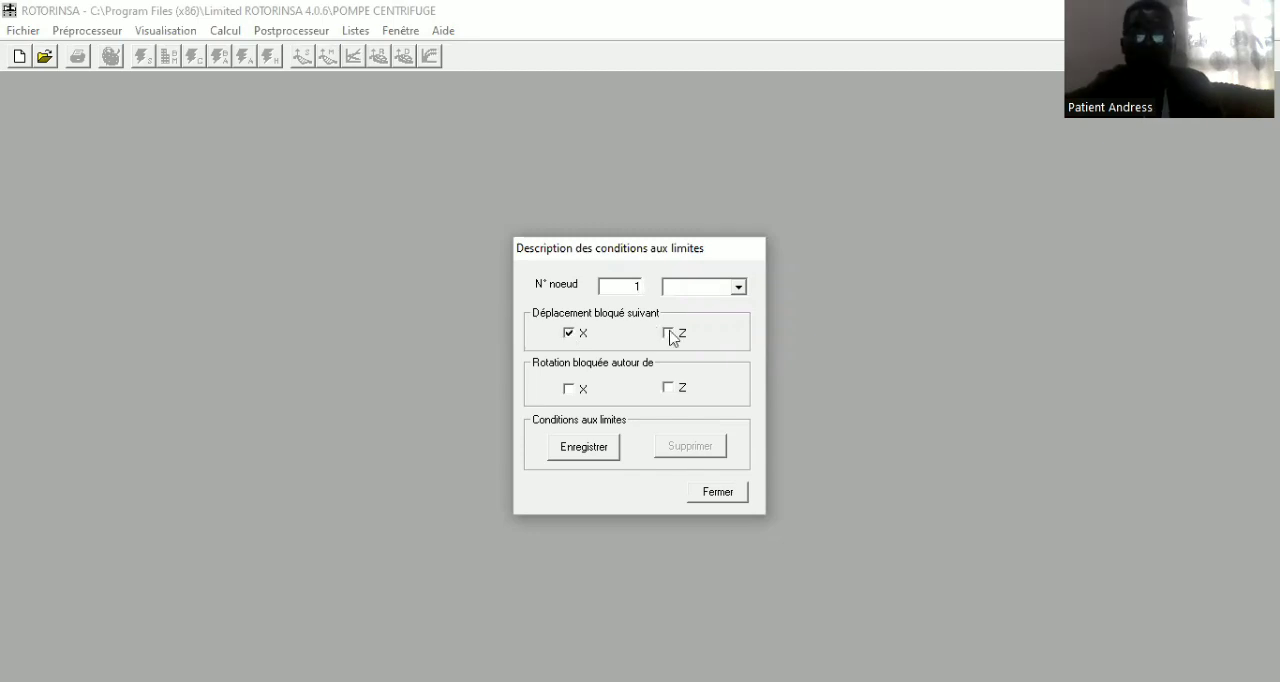
{"action": "left_click", "coordinate": [568, 389]}
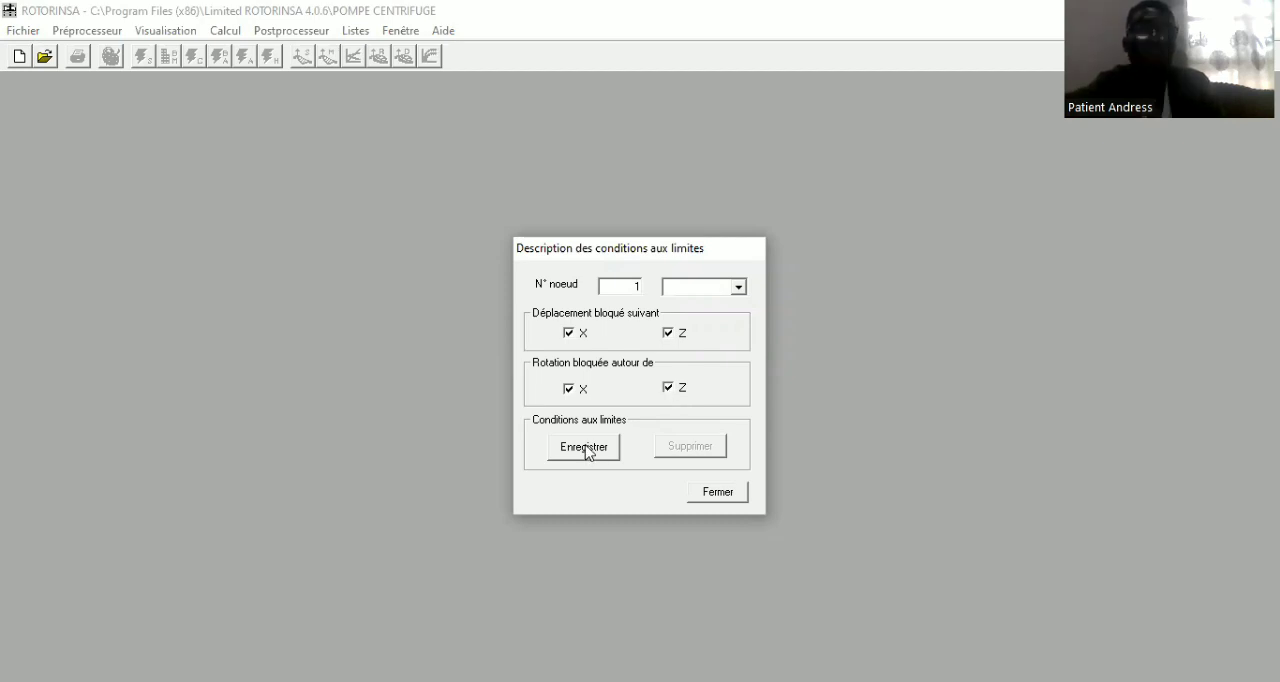
{"action": "left_click", "coordinate": [587, 453]}
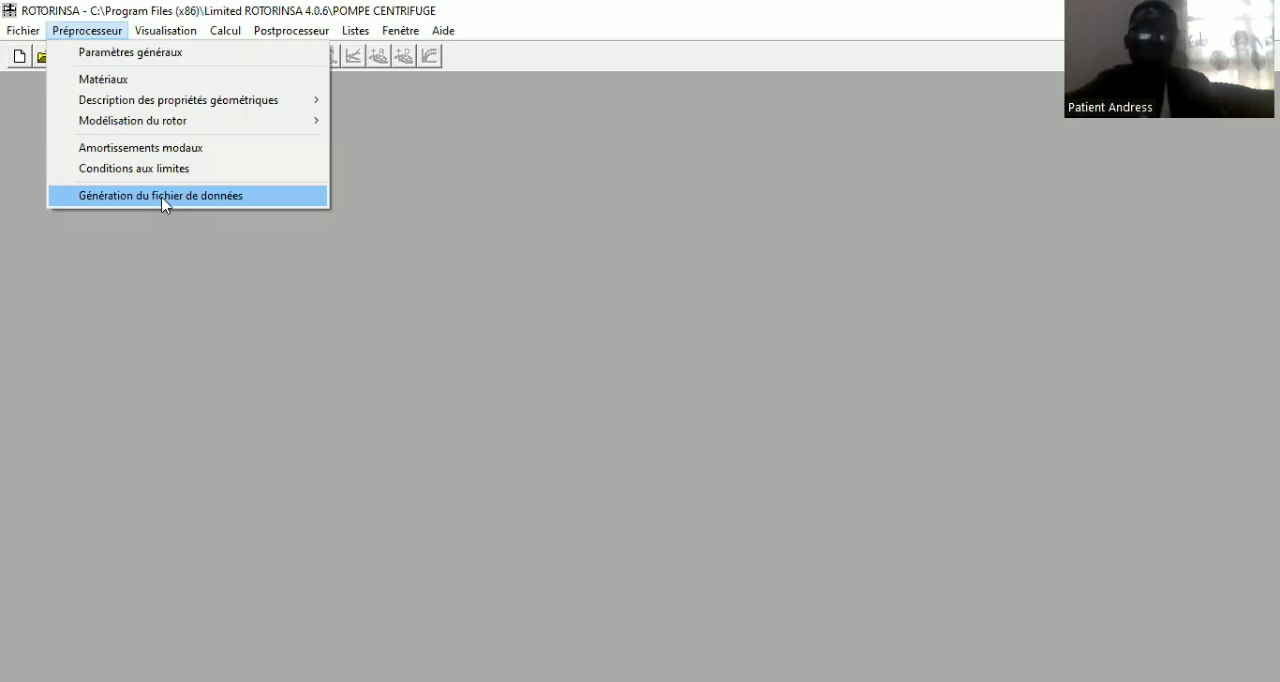
Generate the data file with a minimum of 1 and a maximum of 3 elements per section
{"action": "left_click", "coordinate": [163, 196]}
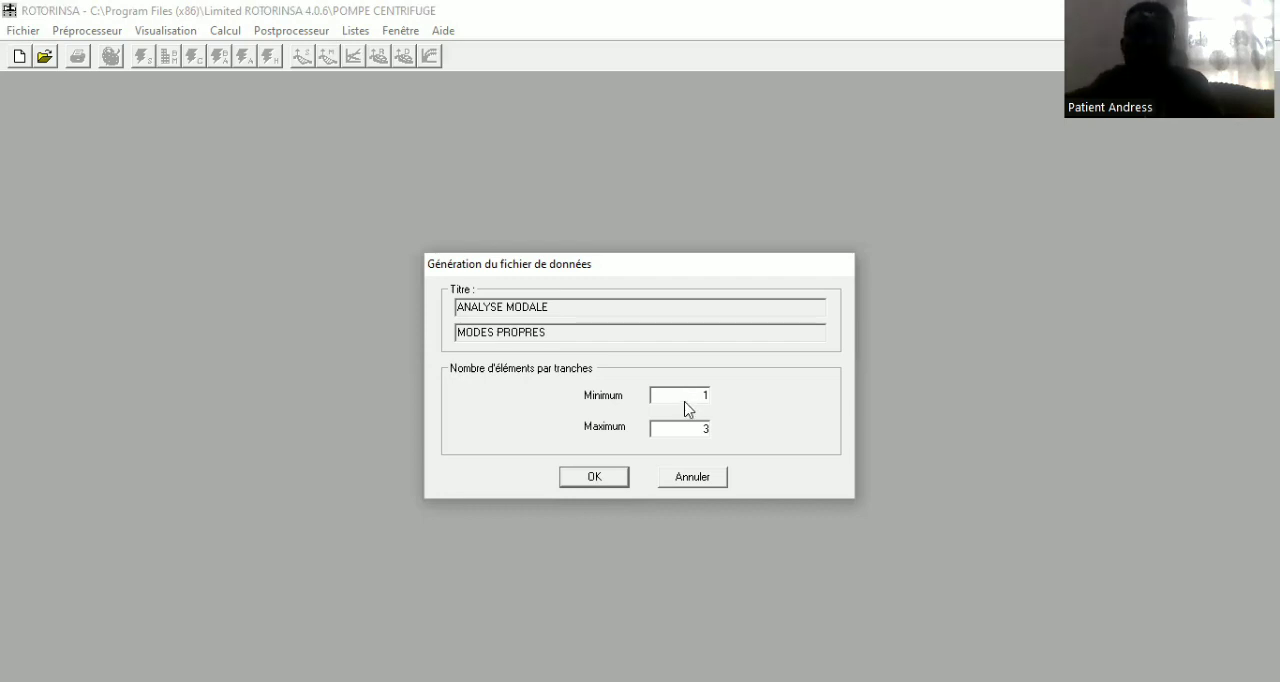
{"action": "key", "text": "Return"}
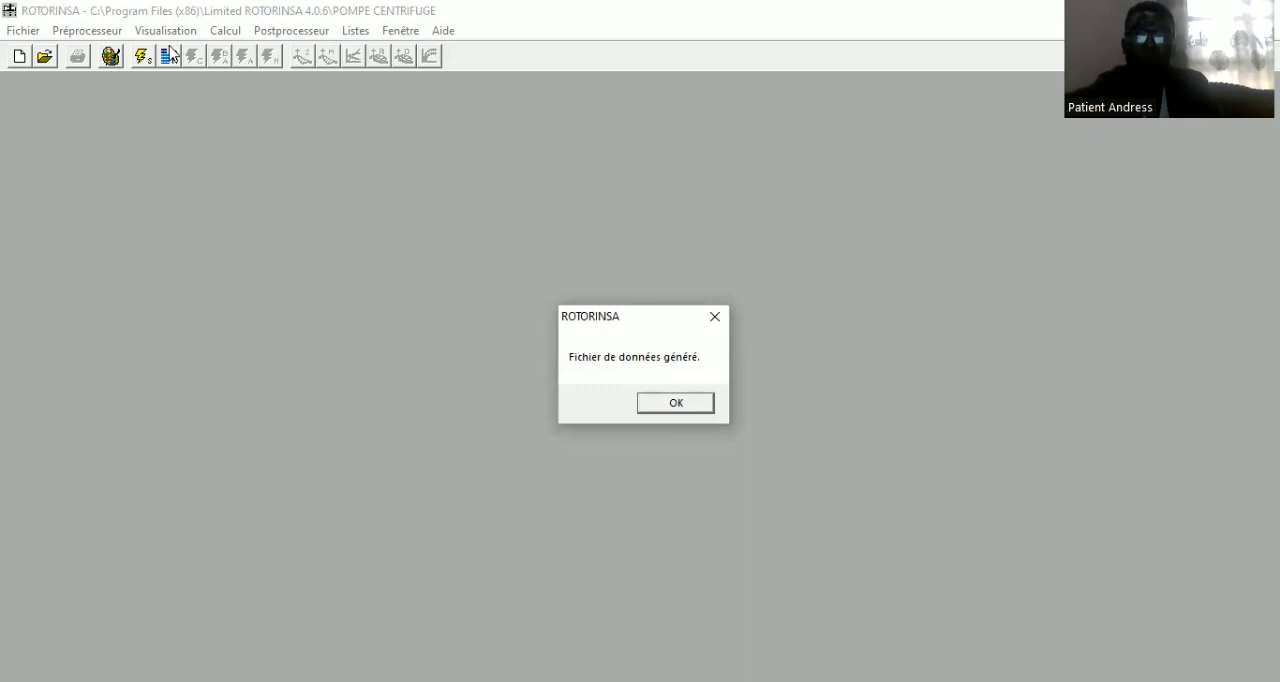
Close the data file generation notice and display the rotor's geometry (Géométrie du rotor)
{"action": "key", "text": "Return"}
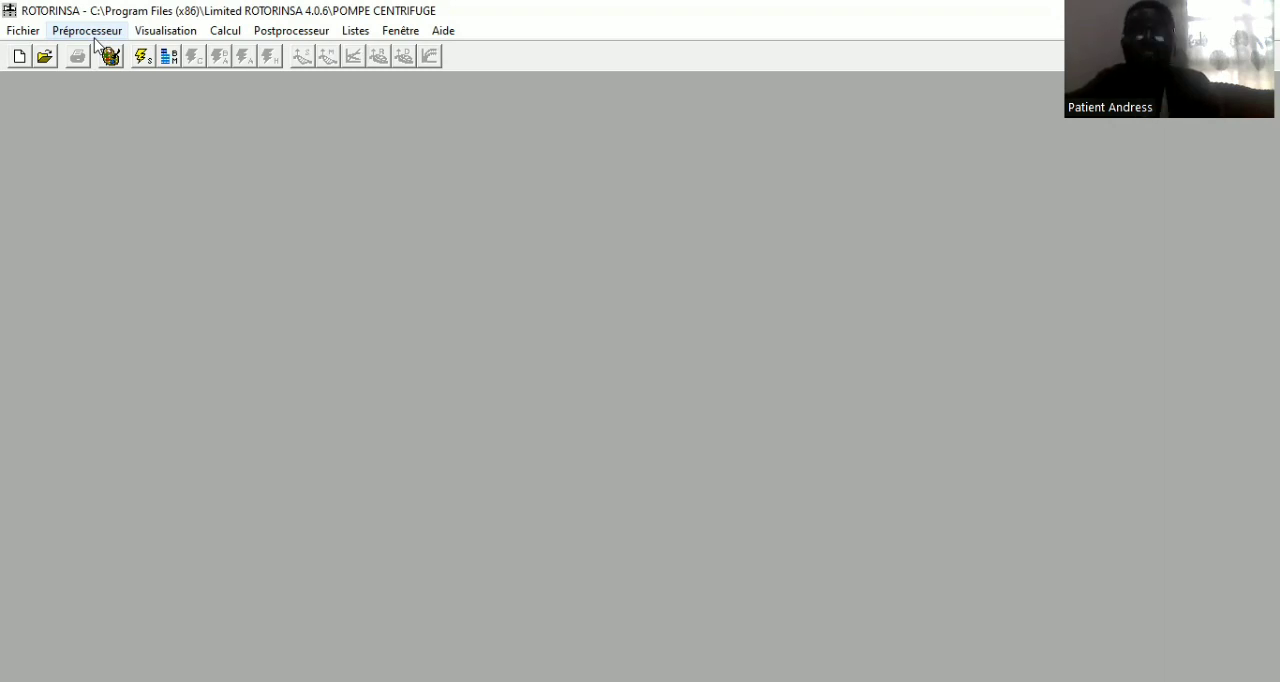
{"action": "left_click", "coordinate": [166, 33]}
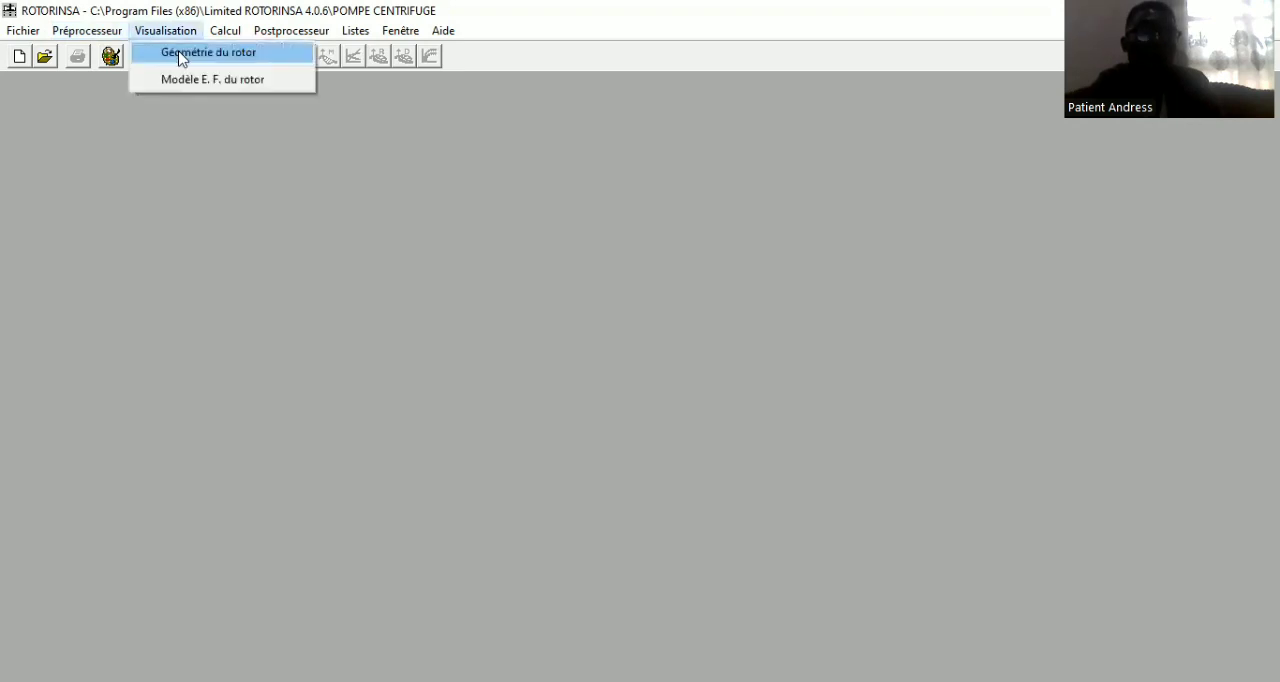
{"action": "left_click", "coordinate": [182, 55]}
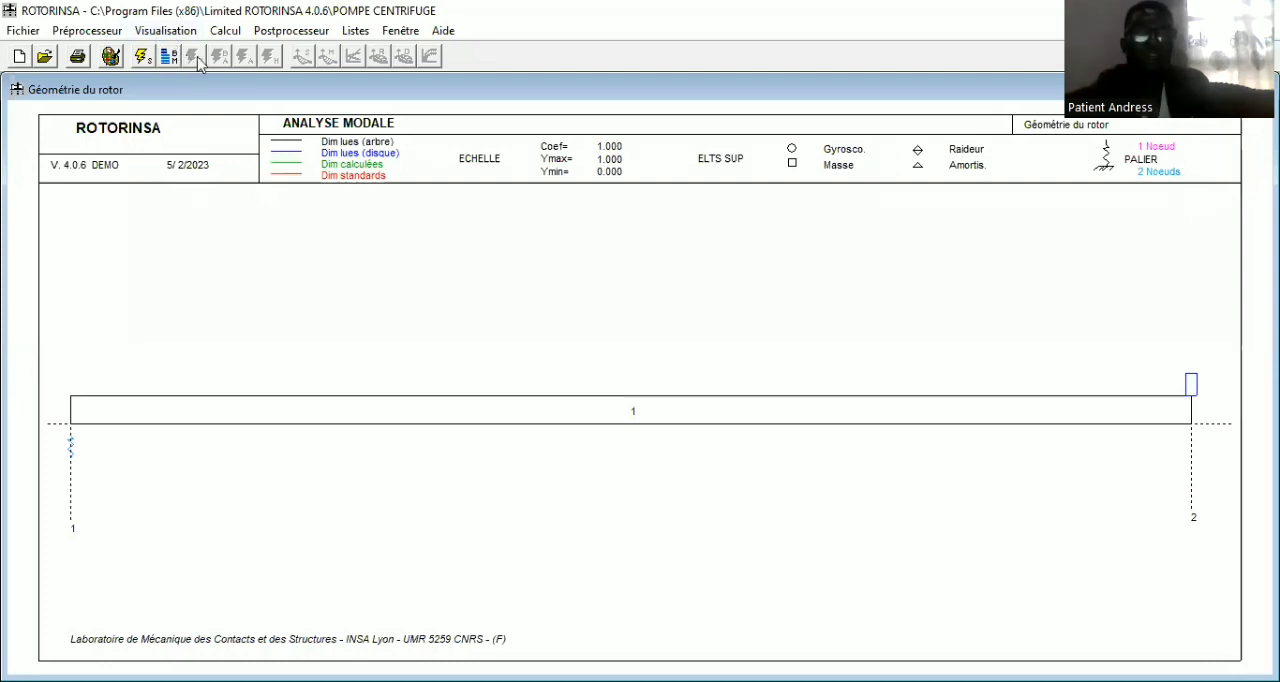
Display the finite element model of the rotor (Modèle E. F. du rotor) in place of the geometry view
{"action": "left_click", "coordinate": [168, 30]}
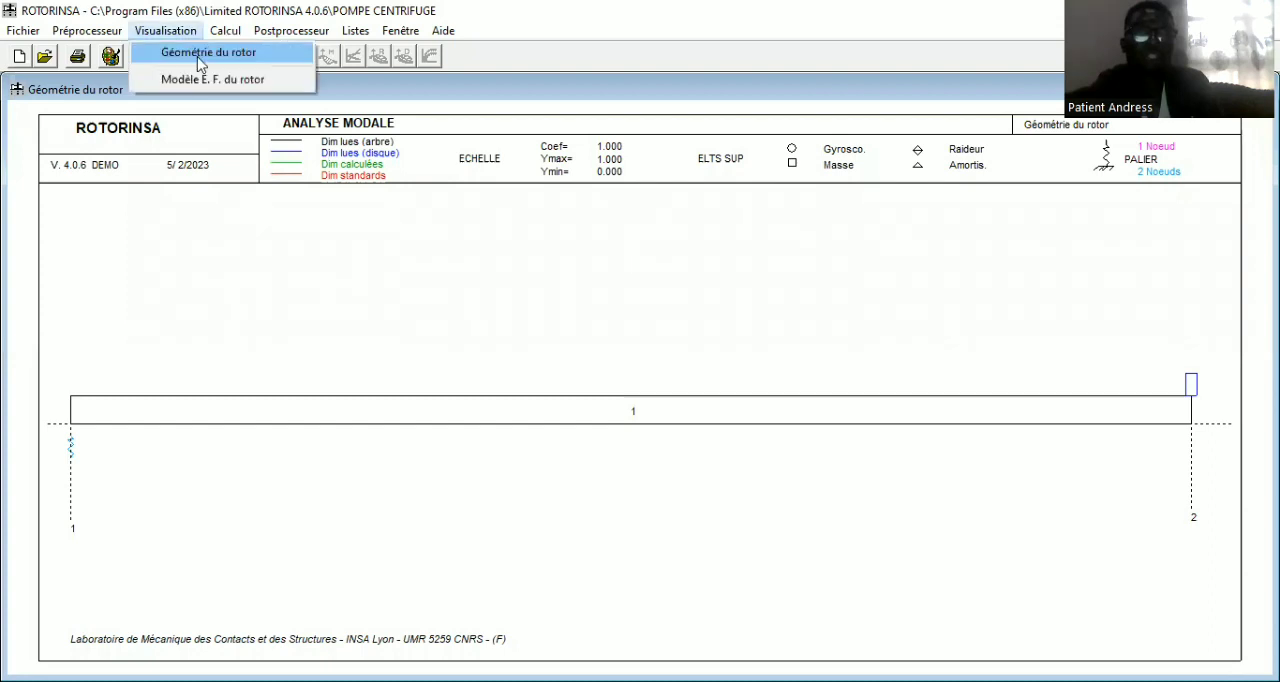
{"action": "left_click", "coordinate": [253, 355]}
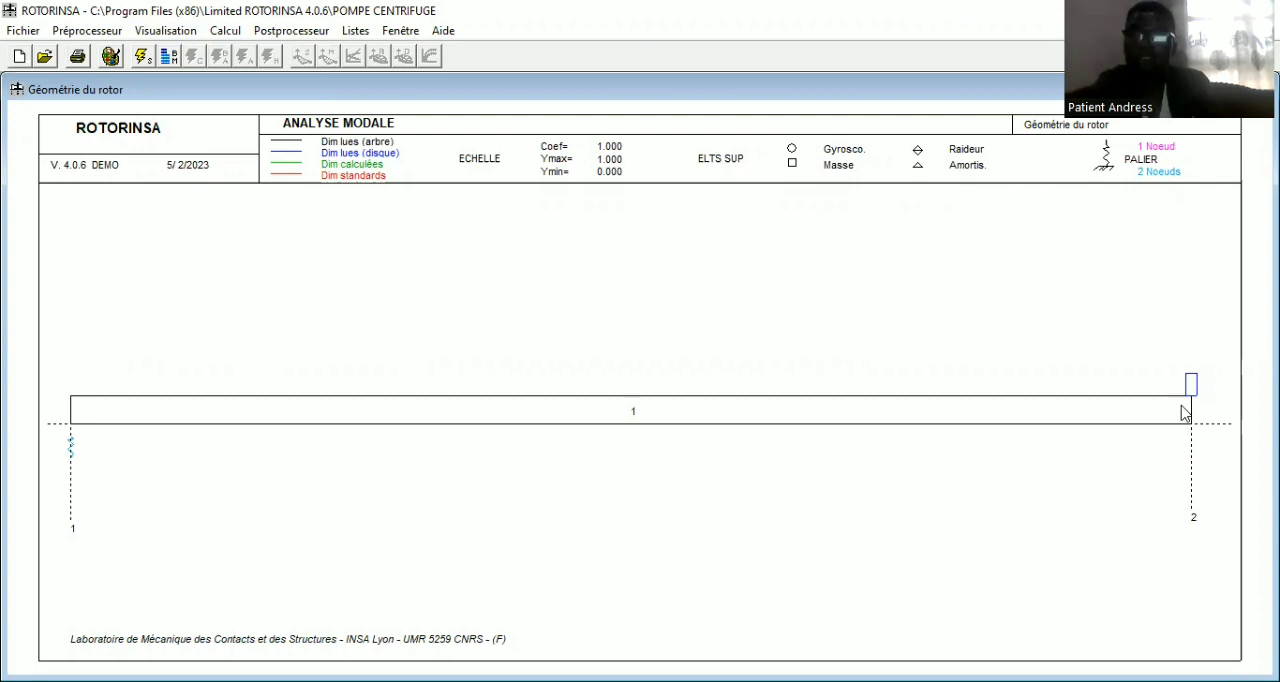
{"action": "left_click", "coordinate": [161, 35]}
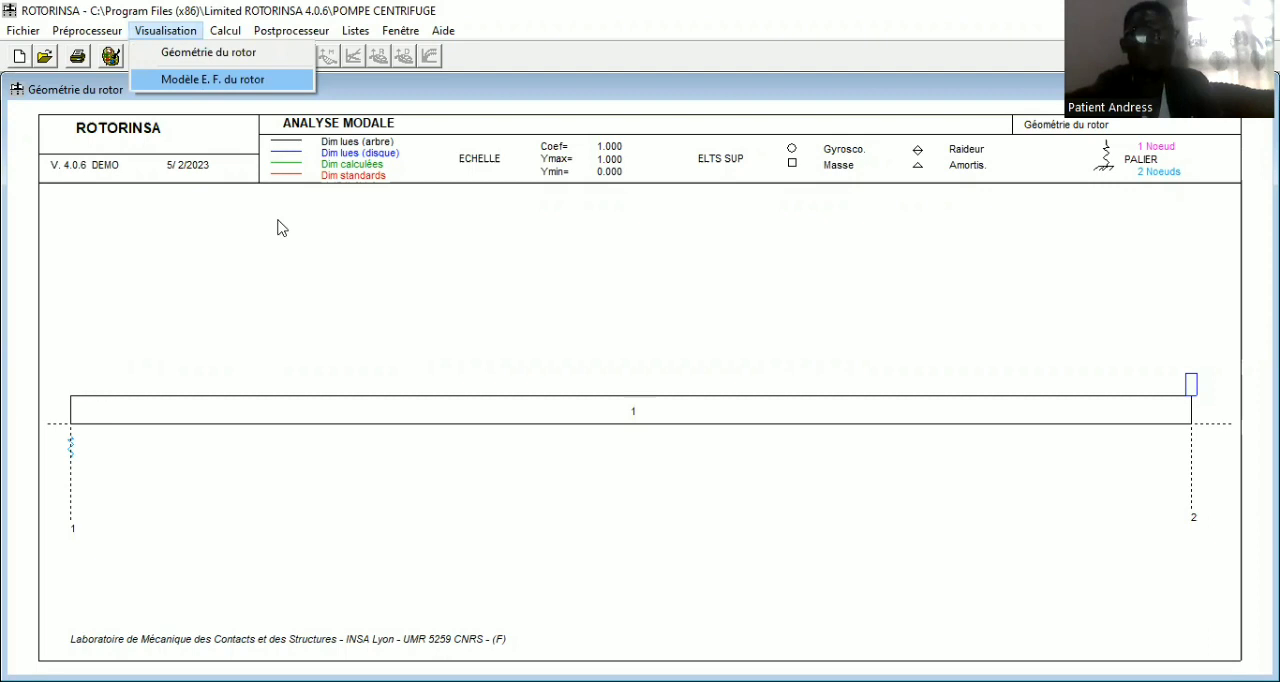
{"action": "key", "text": "Return"}
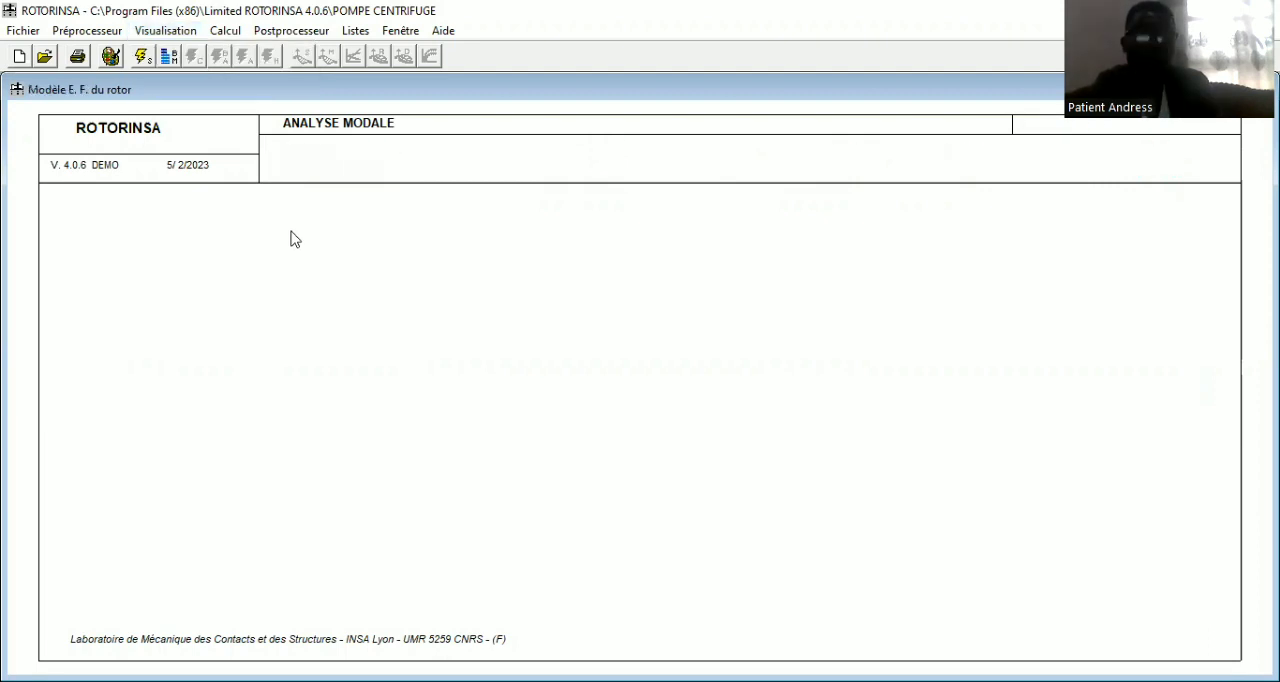